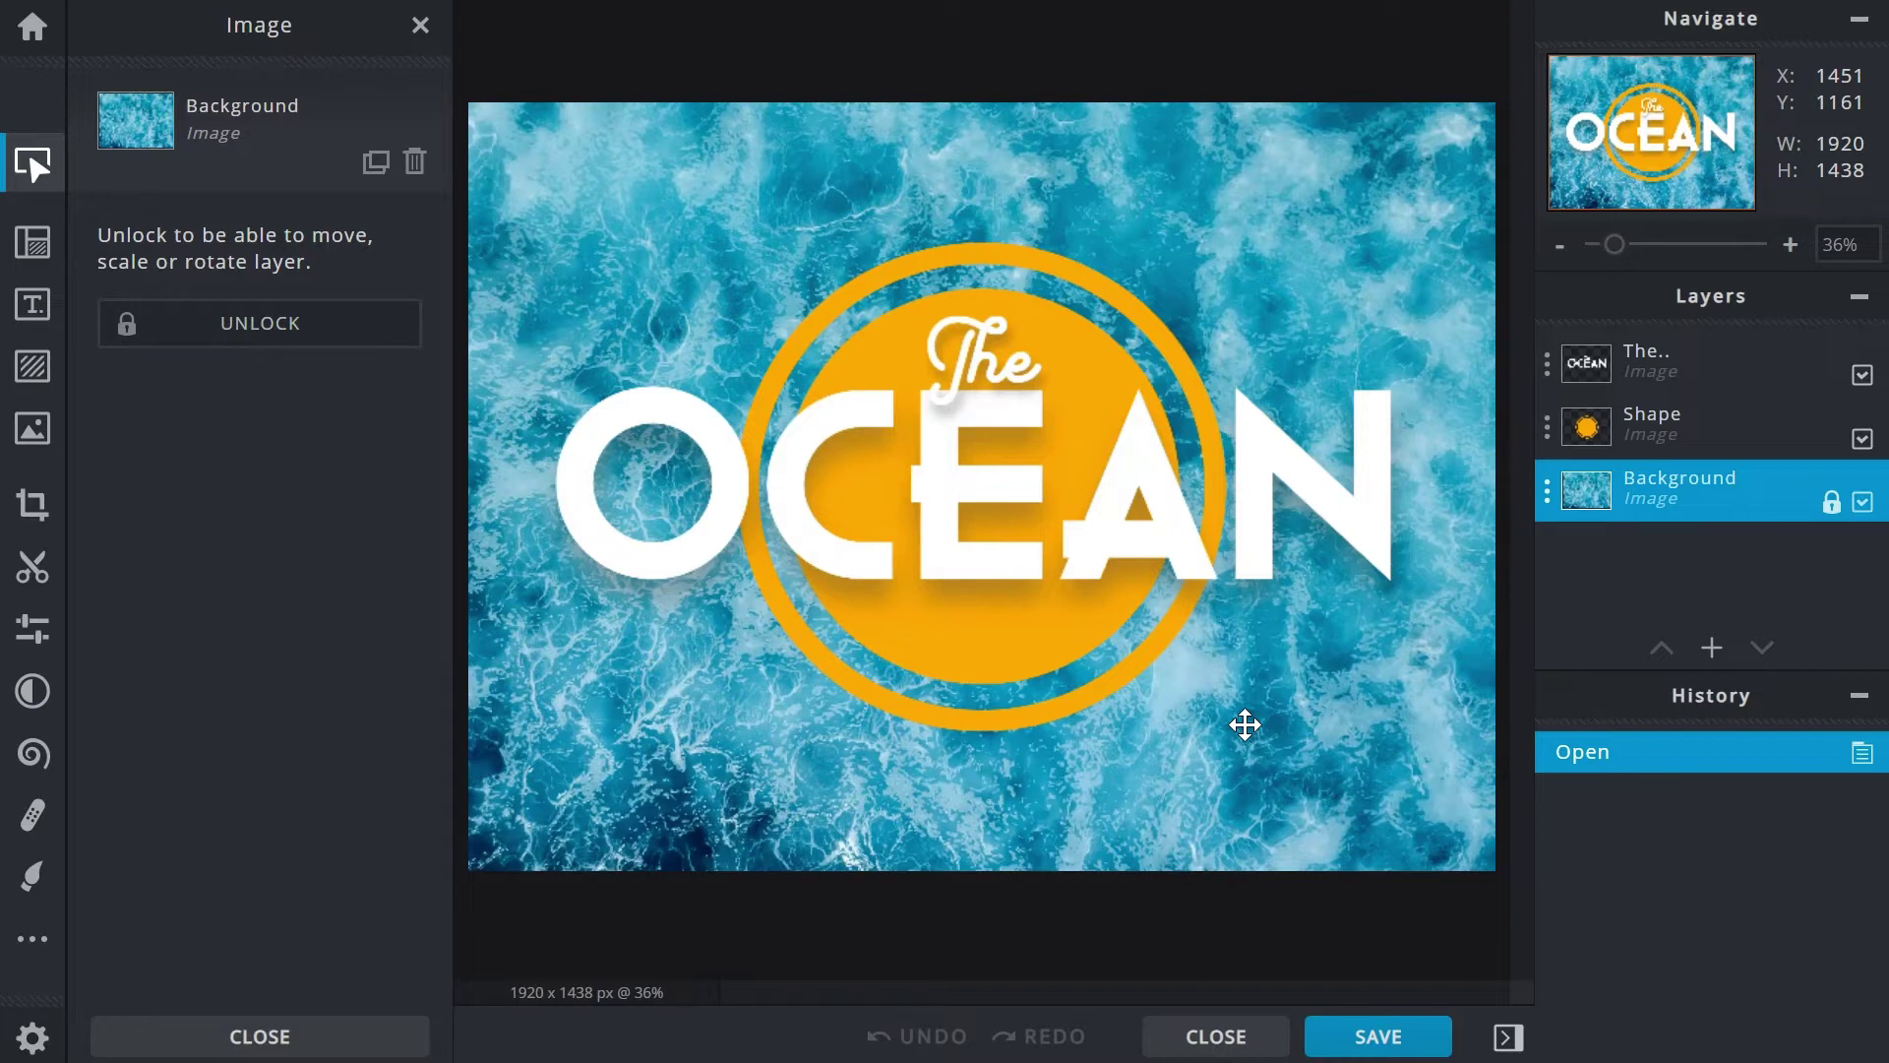
Collapse the Navigate and History panels so the Layers list sits at the top
left_click(1543, 575)
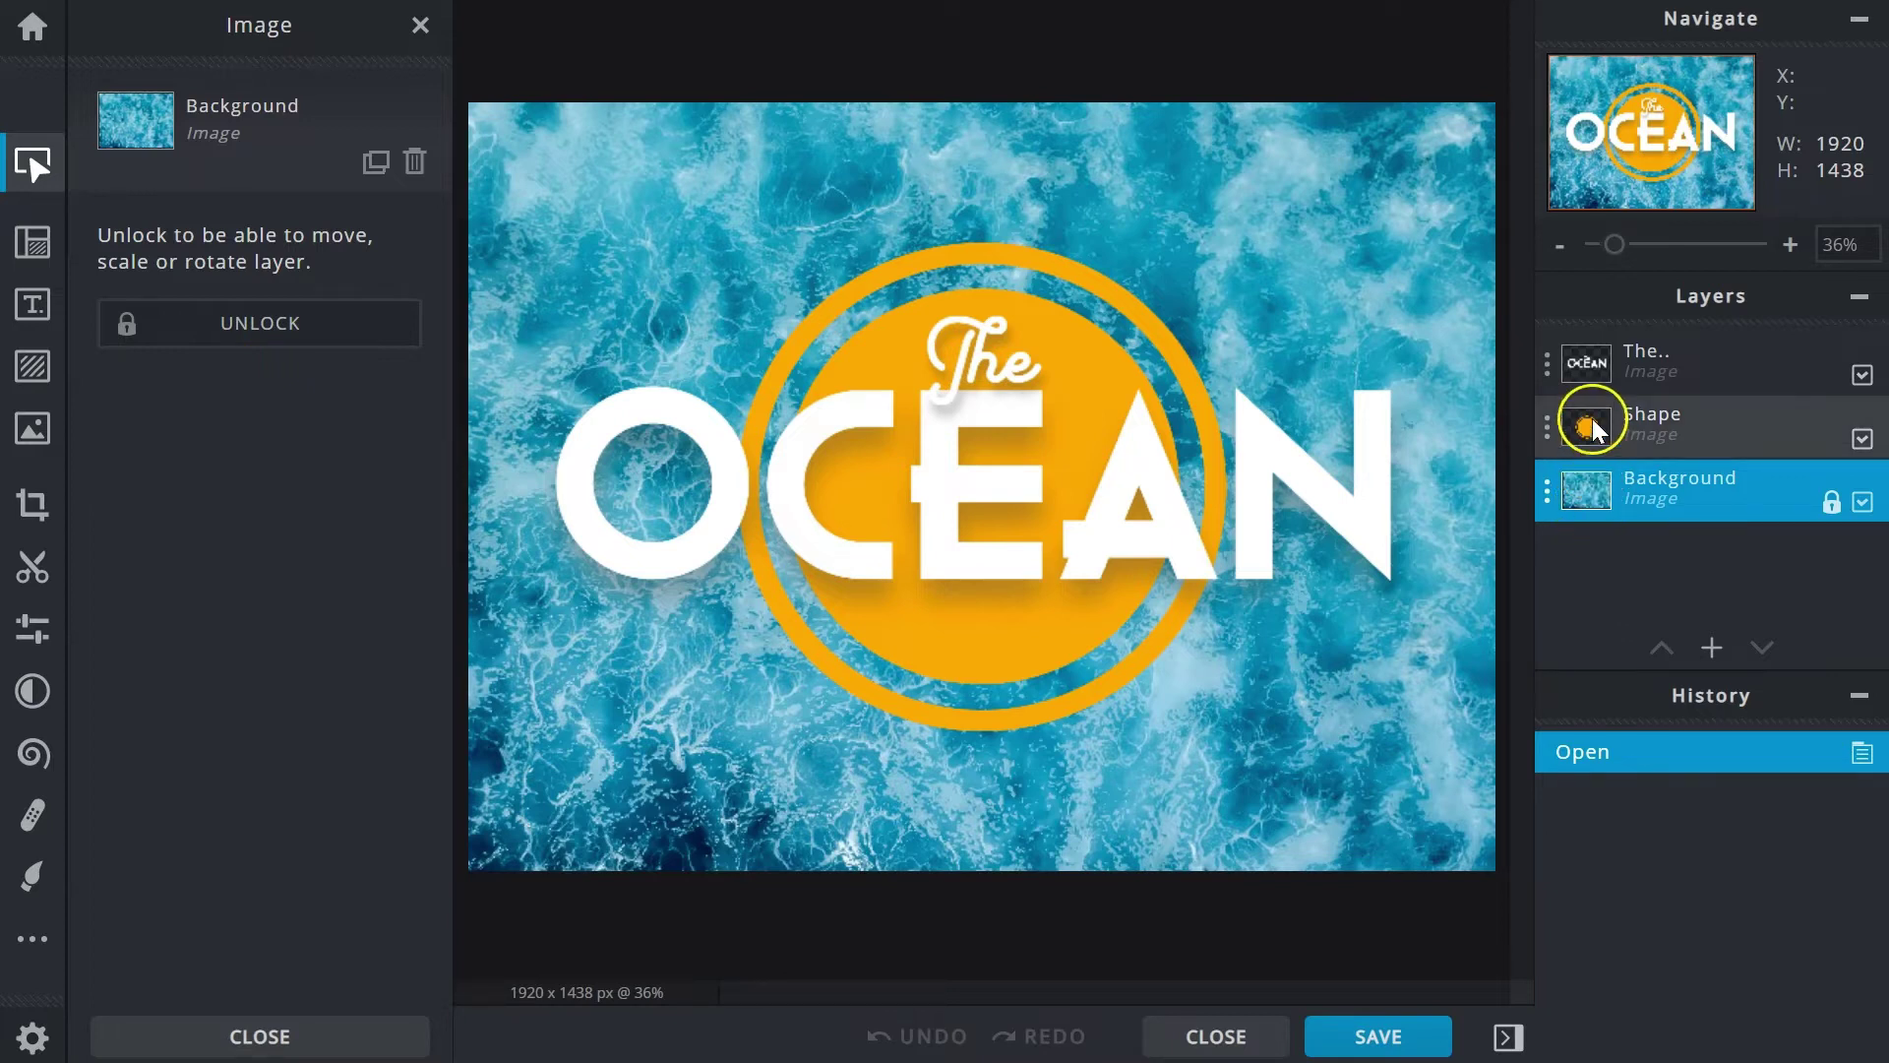
left_click_drag(1595, 369, 1596, 427)
left_click(1596, 493)
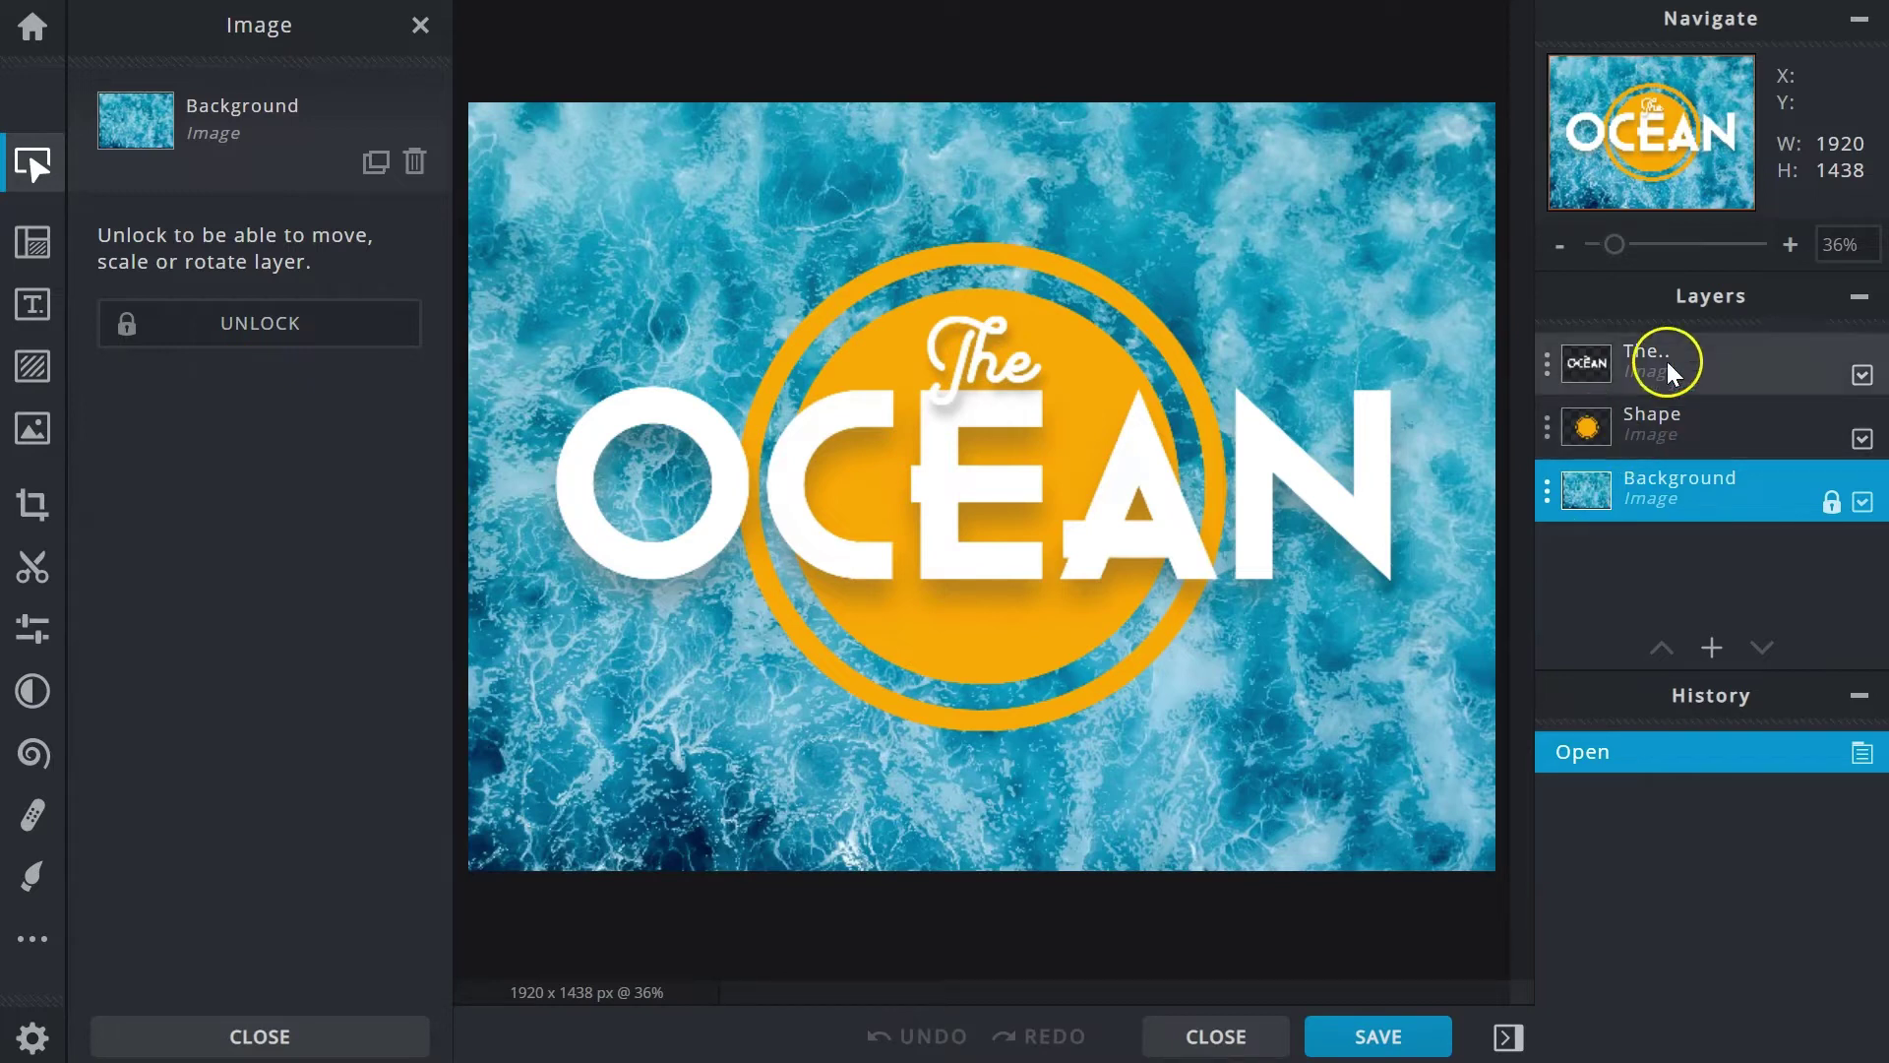
left_click(1860, 20)
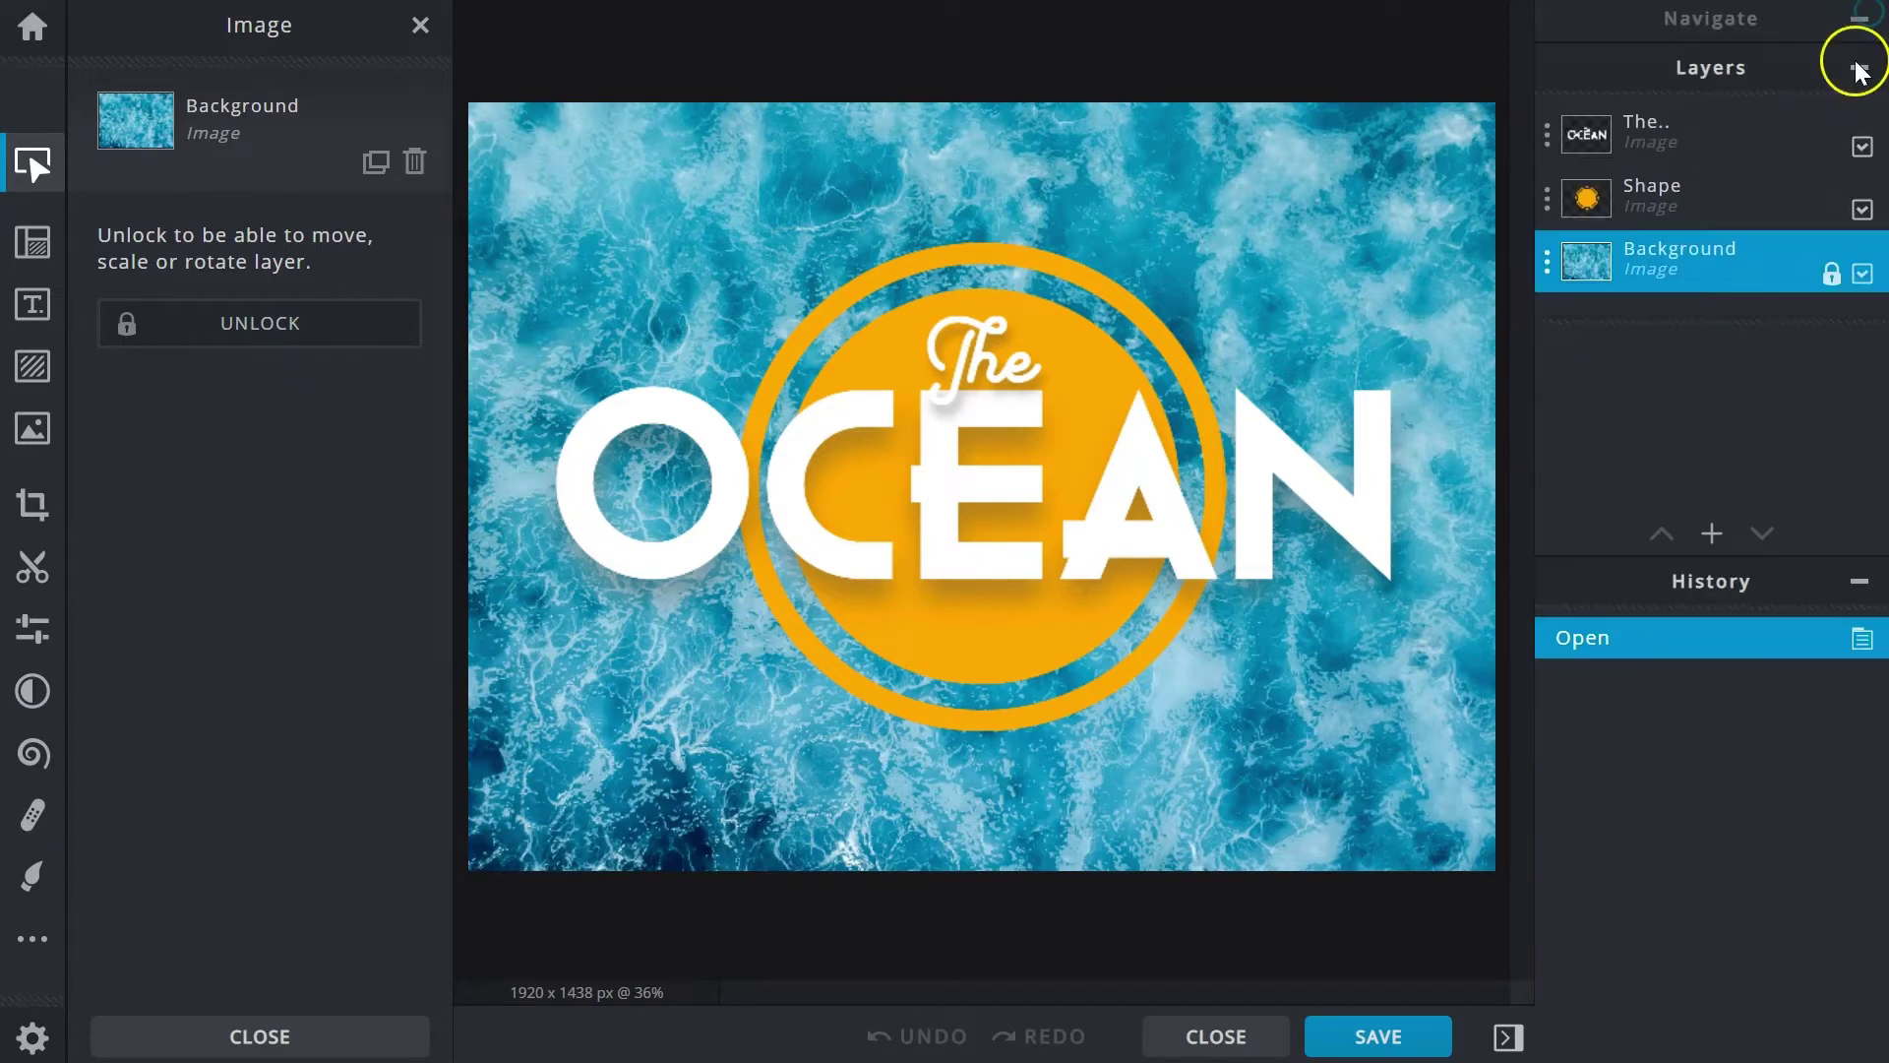
left_click(1853, 590)
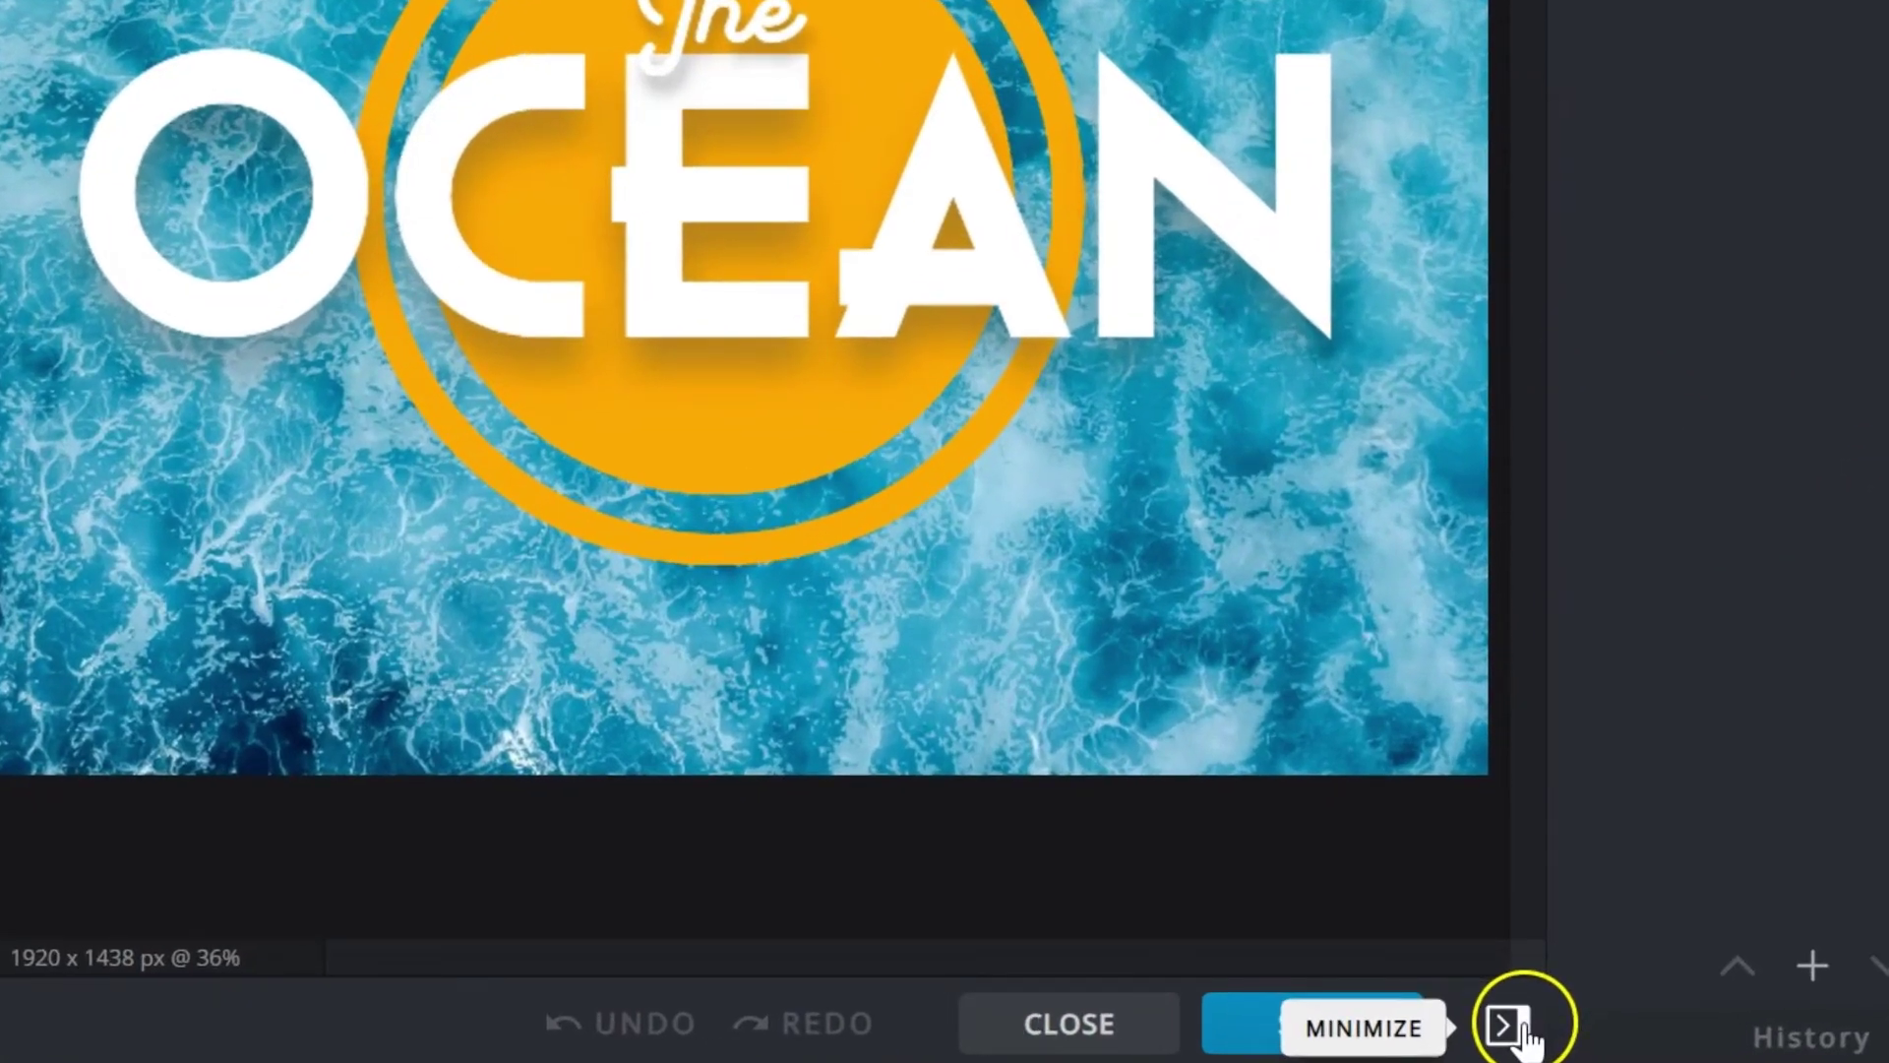
Shrink the side panel to compact thumbnails and reorder the orange circle layer relative to the OCEAN text
left_click(1526, 1028)
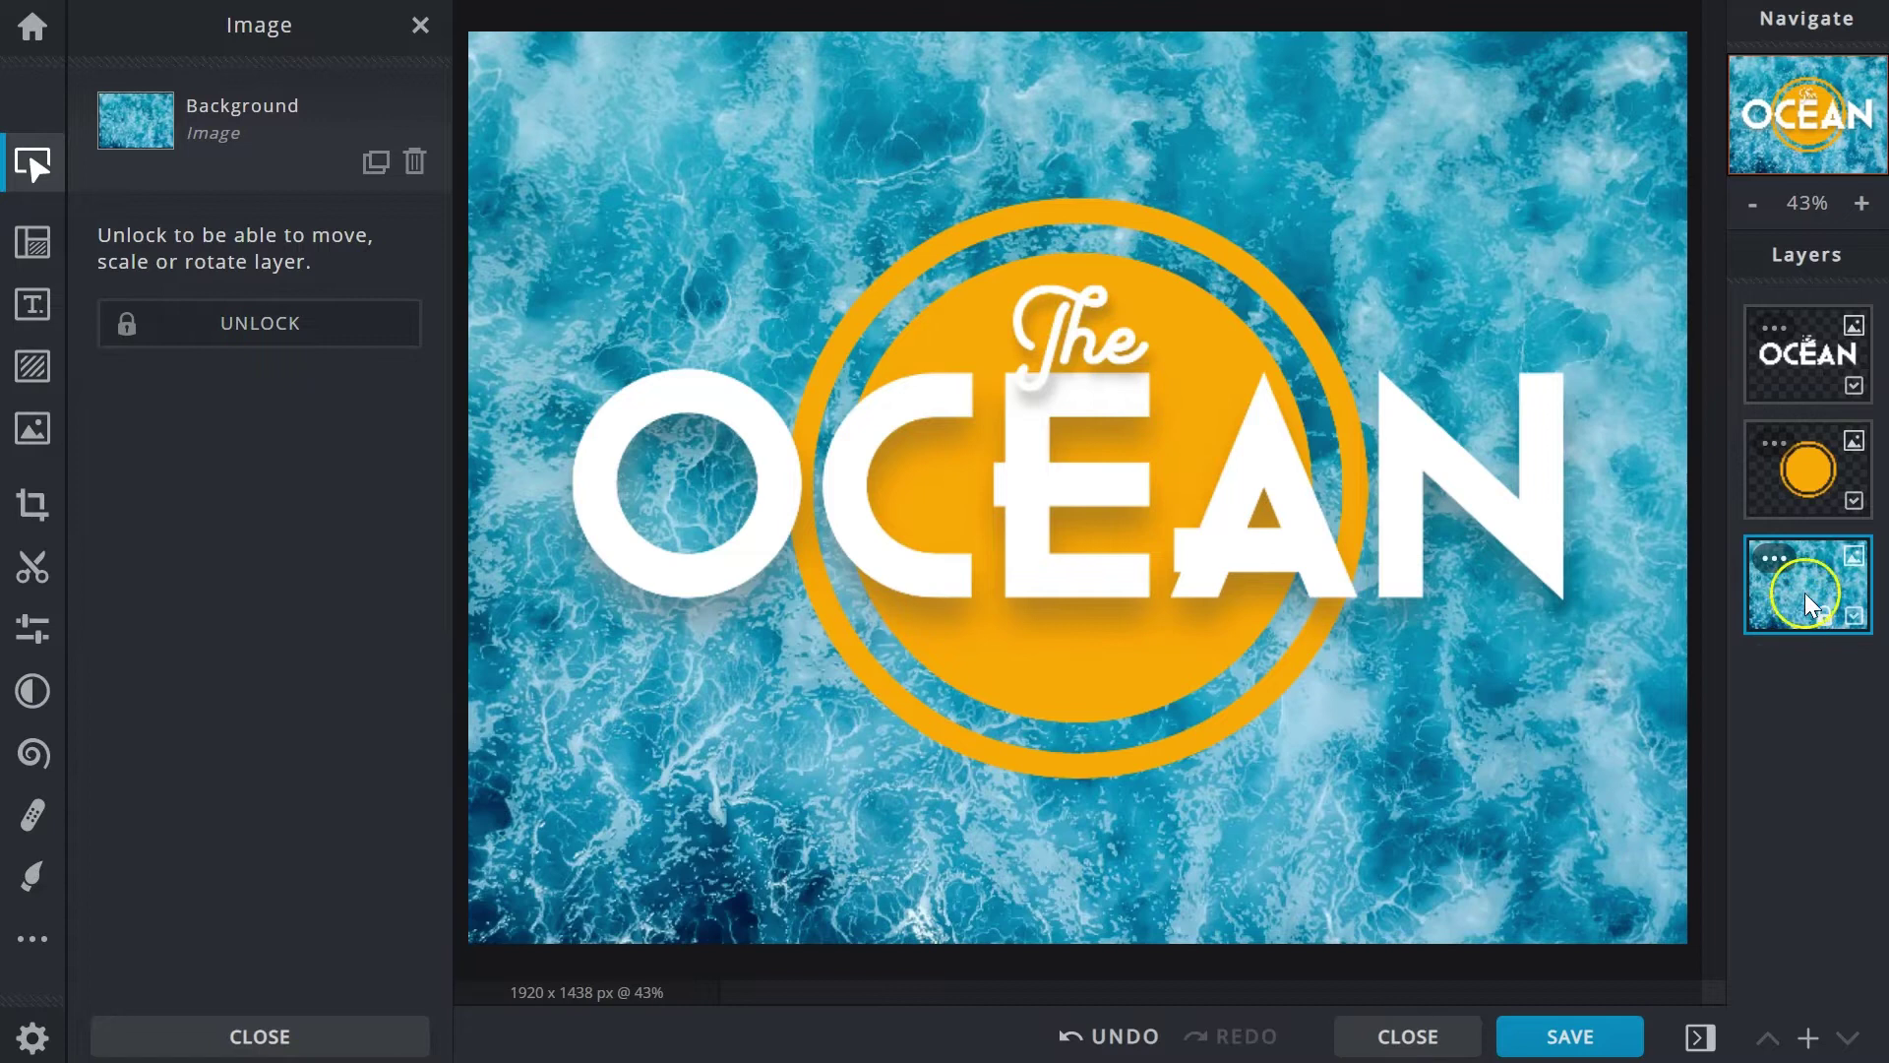
left_click(1783, 492)
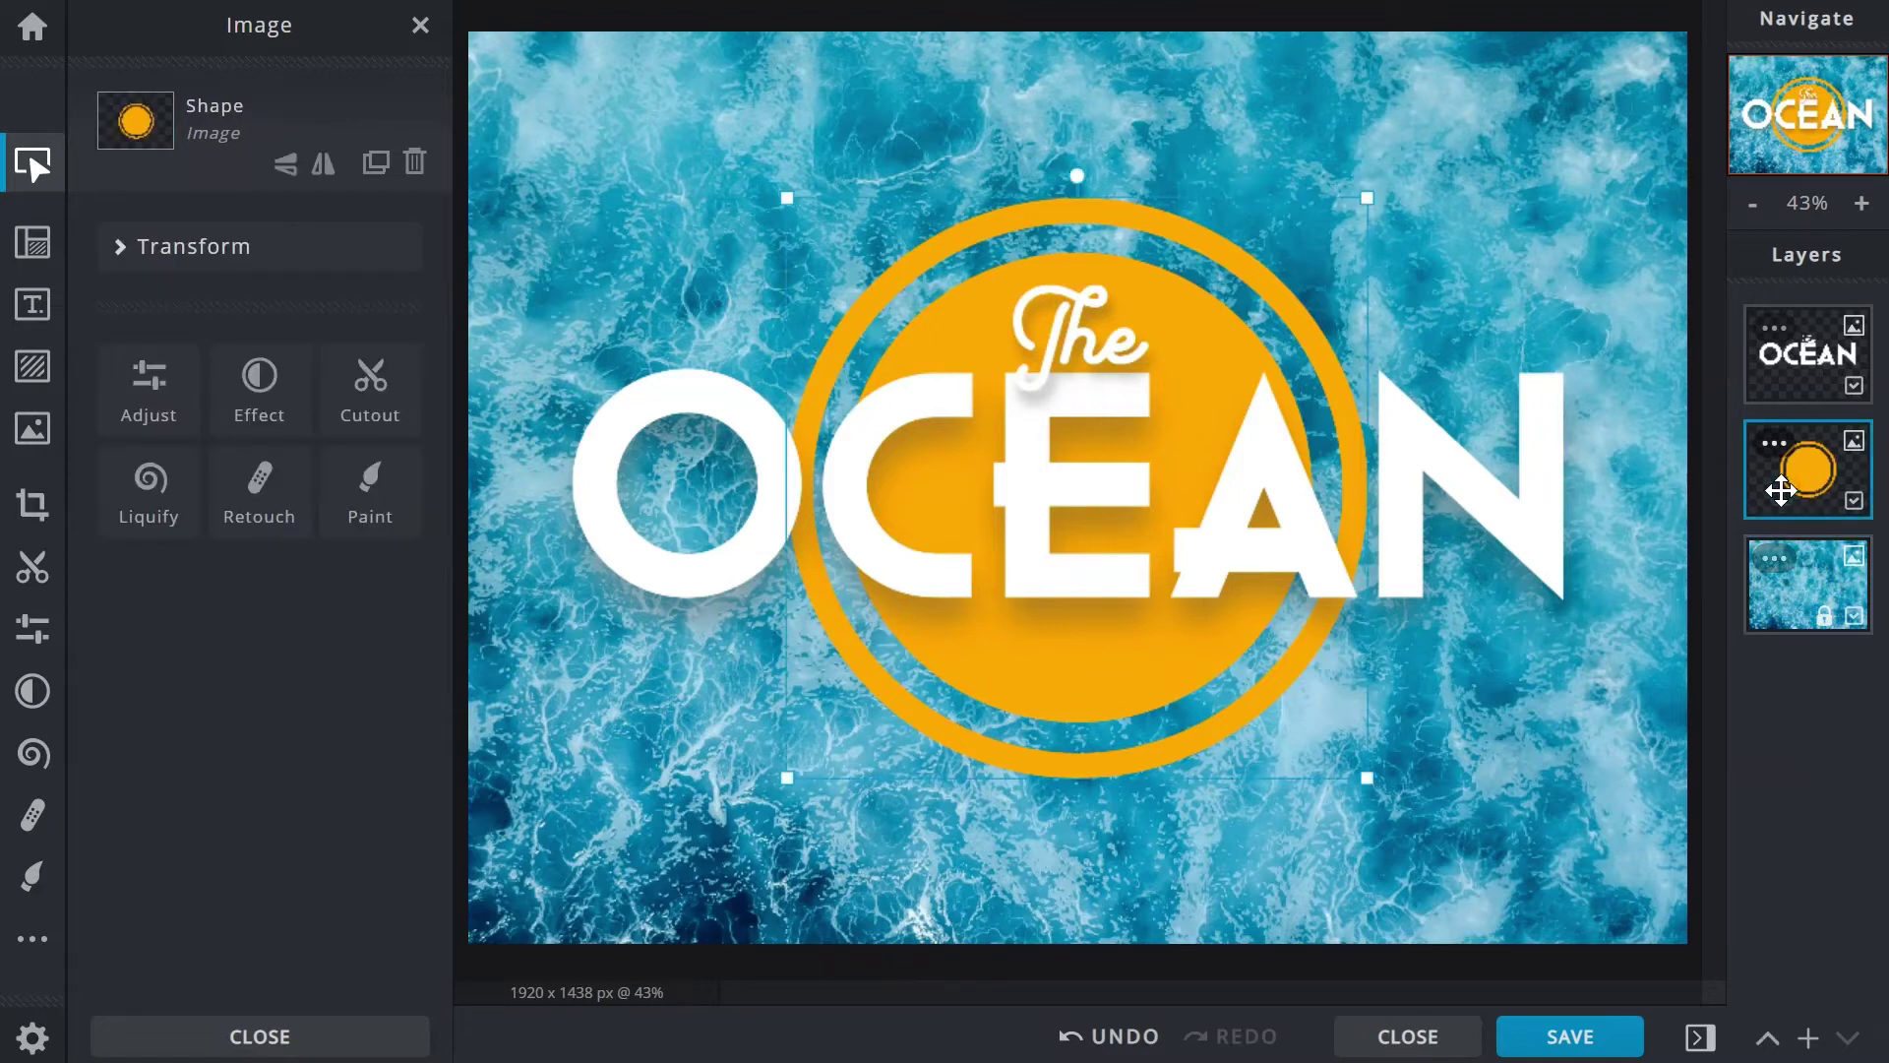
mouse_move(1781, 490)
left_mouse_down()
mouse_move(1810, 367)
mouse_move(1811, 490)
left_mouse_up()
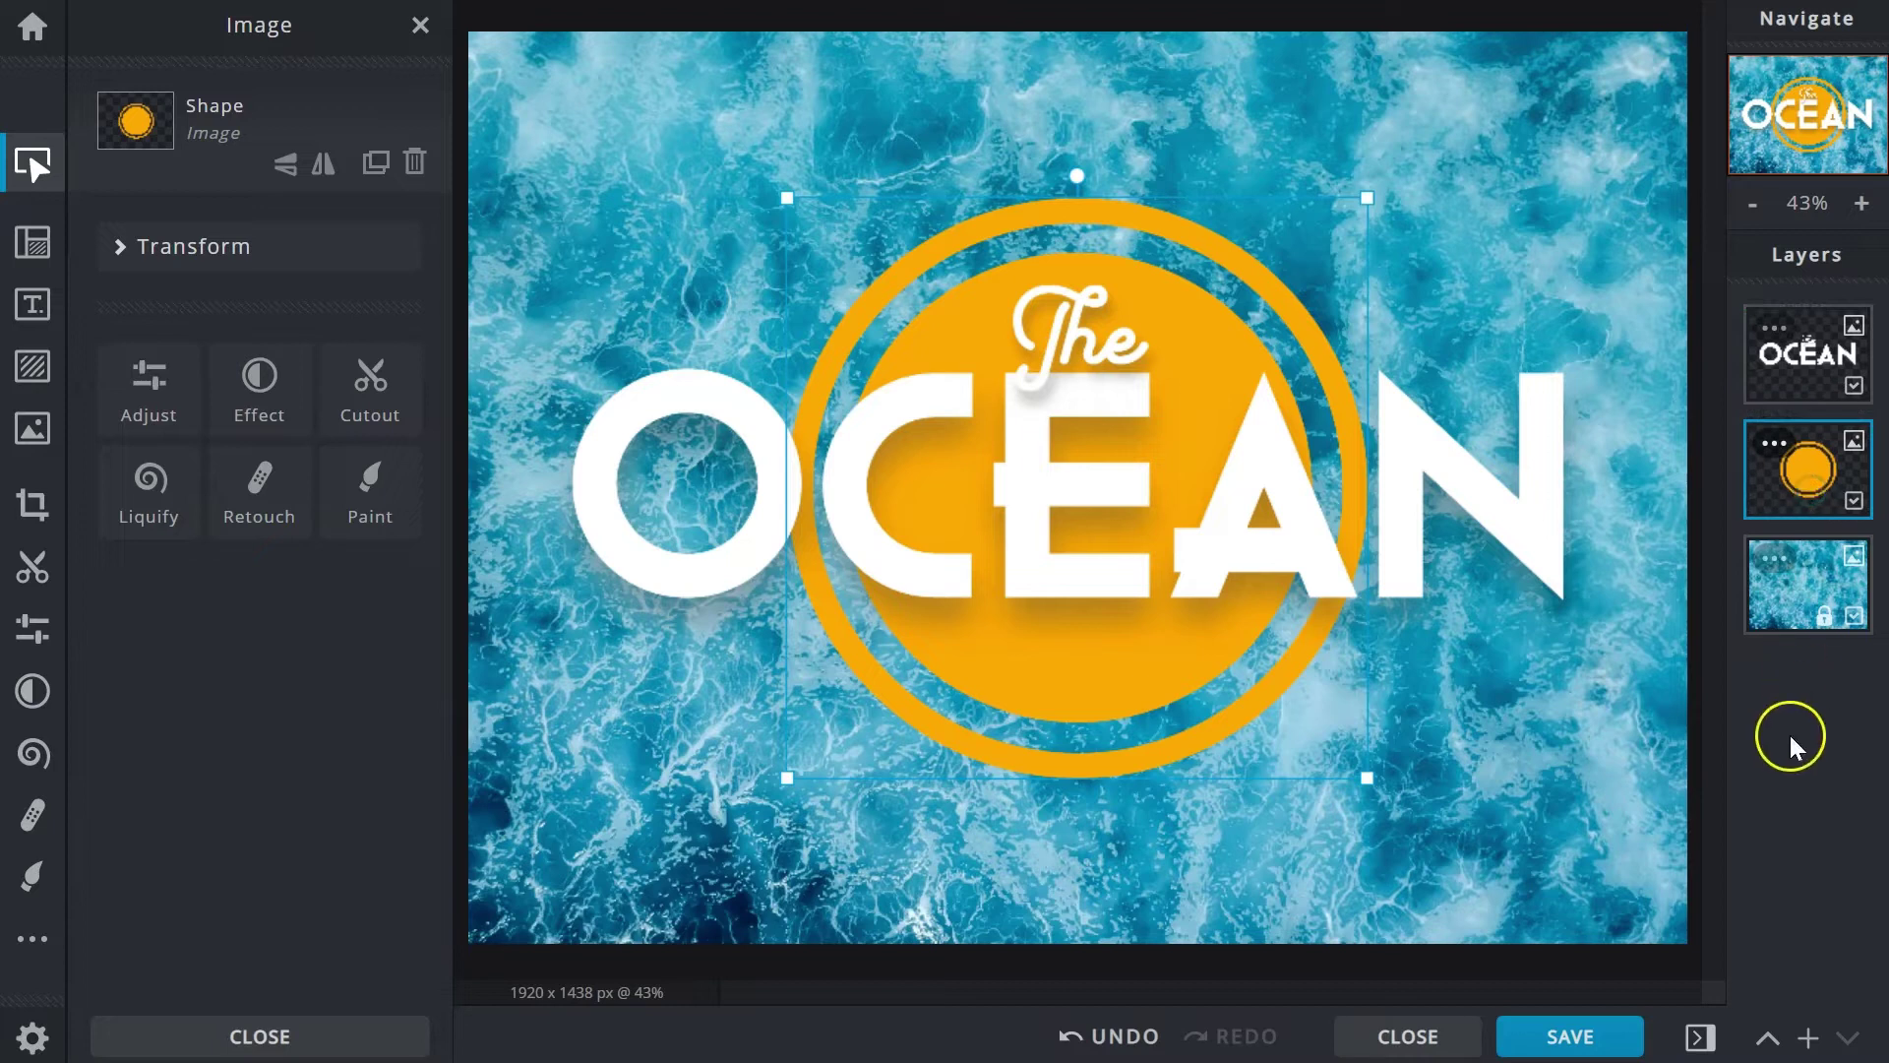
left_click(1771, 1039)
left_click_drag(1779, 405, 1786, 484)
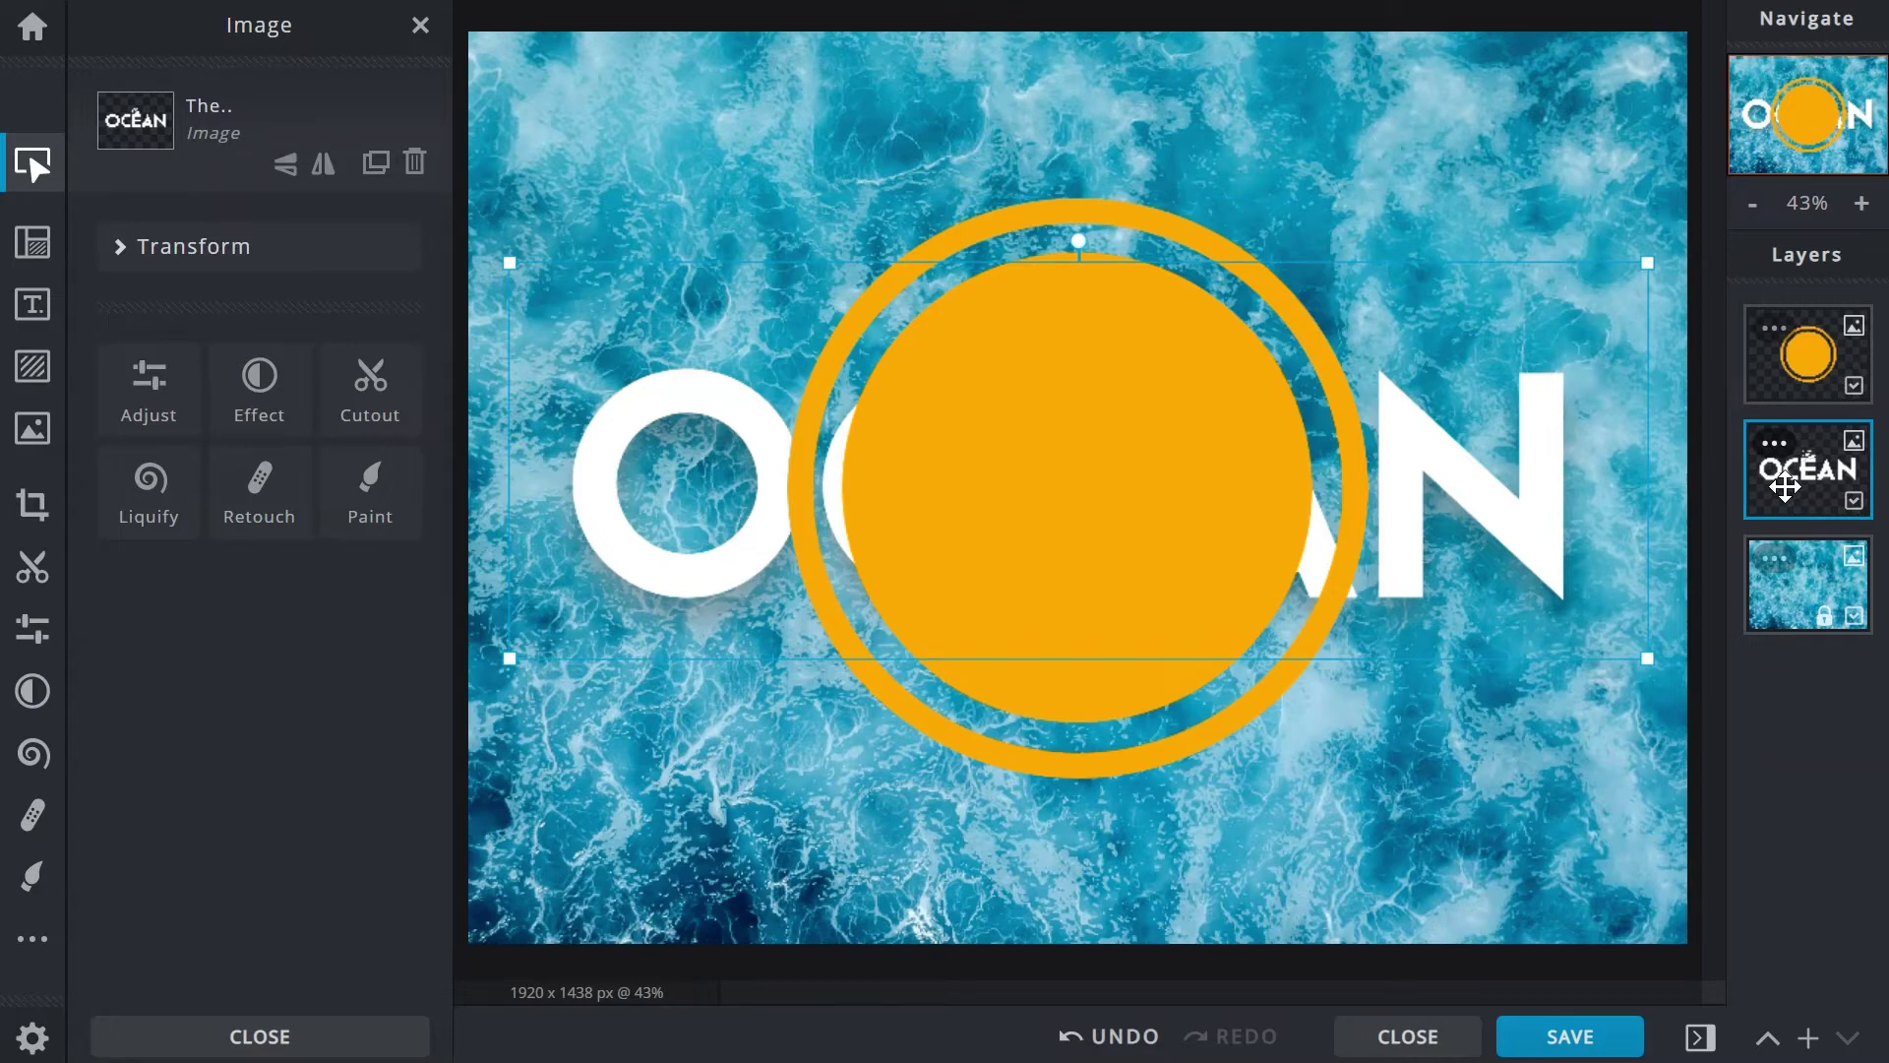
left_click_drag(1786, 484, 1808, 359)
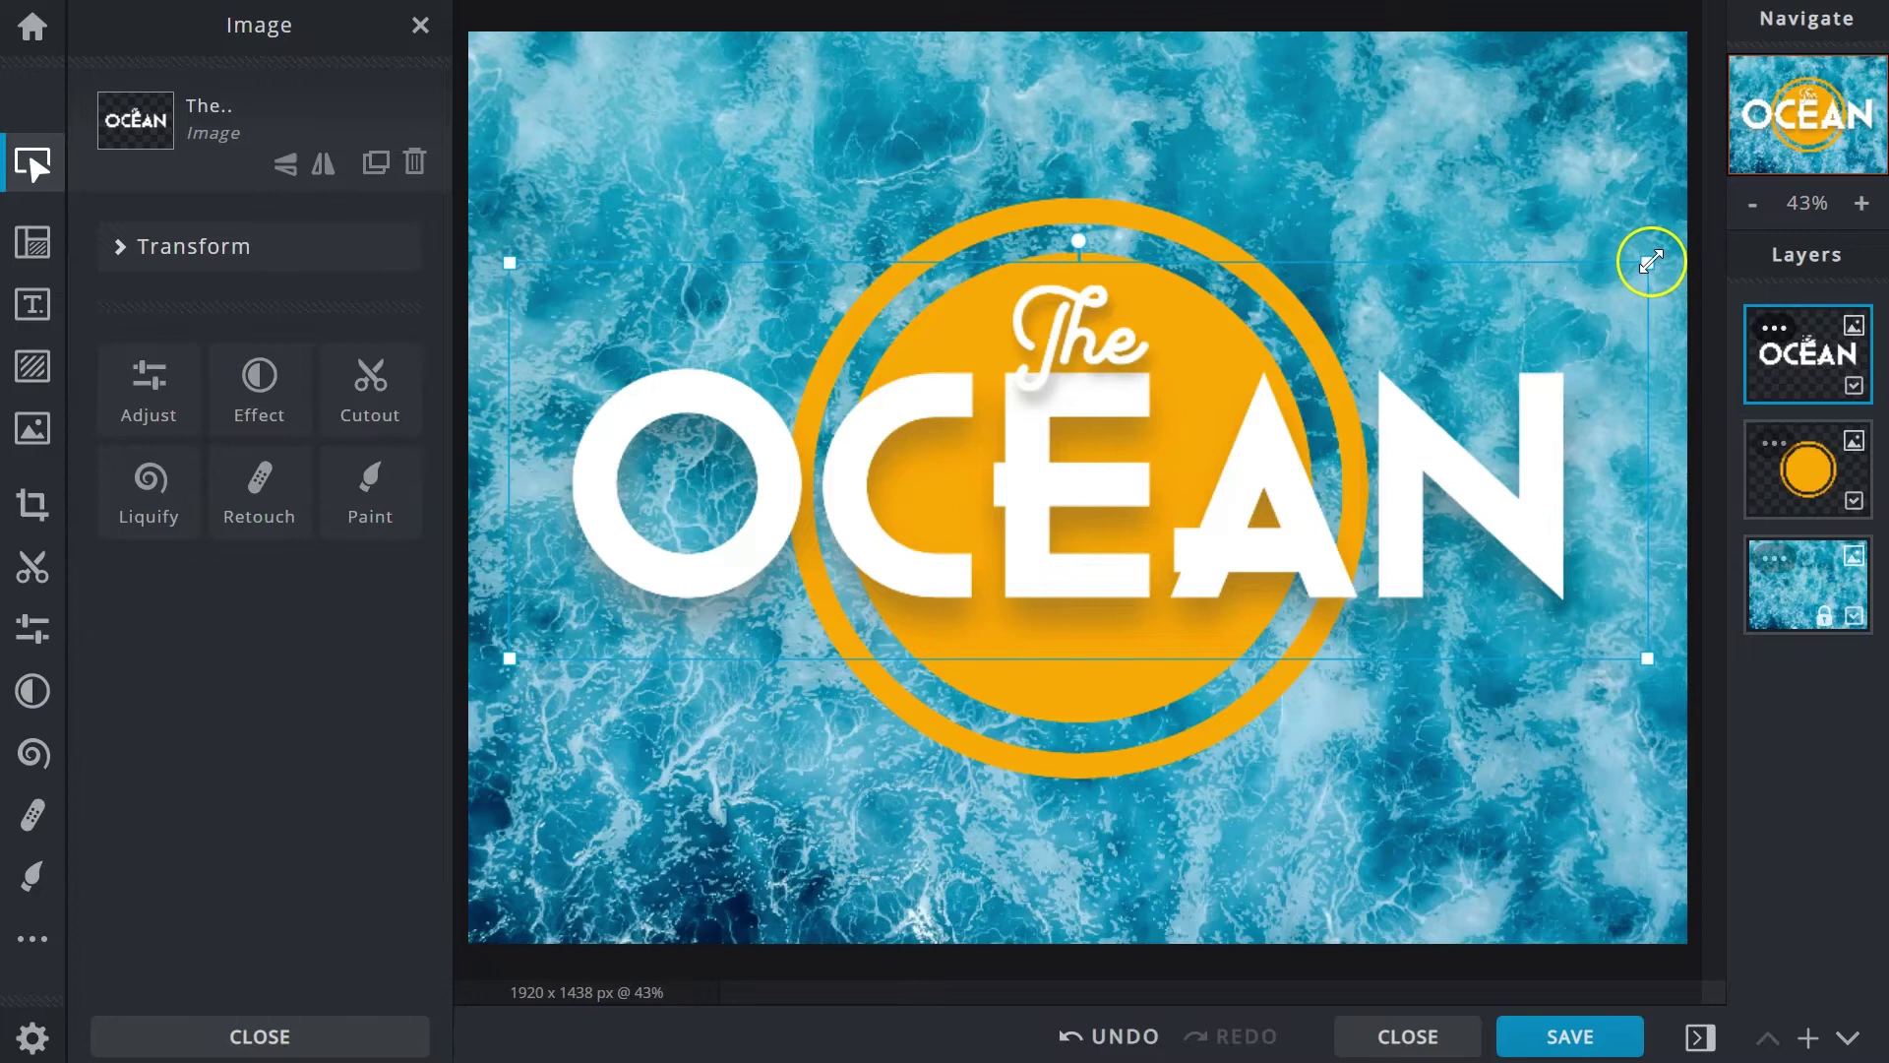
left_click_drag(1649, 263, 1437, 337)
left_click_drag(1212, 481, 1373, 383)
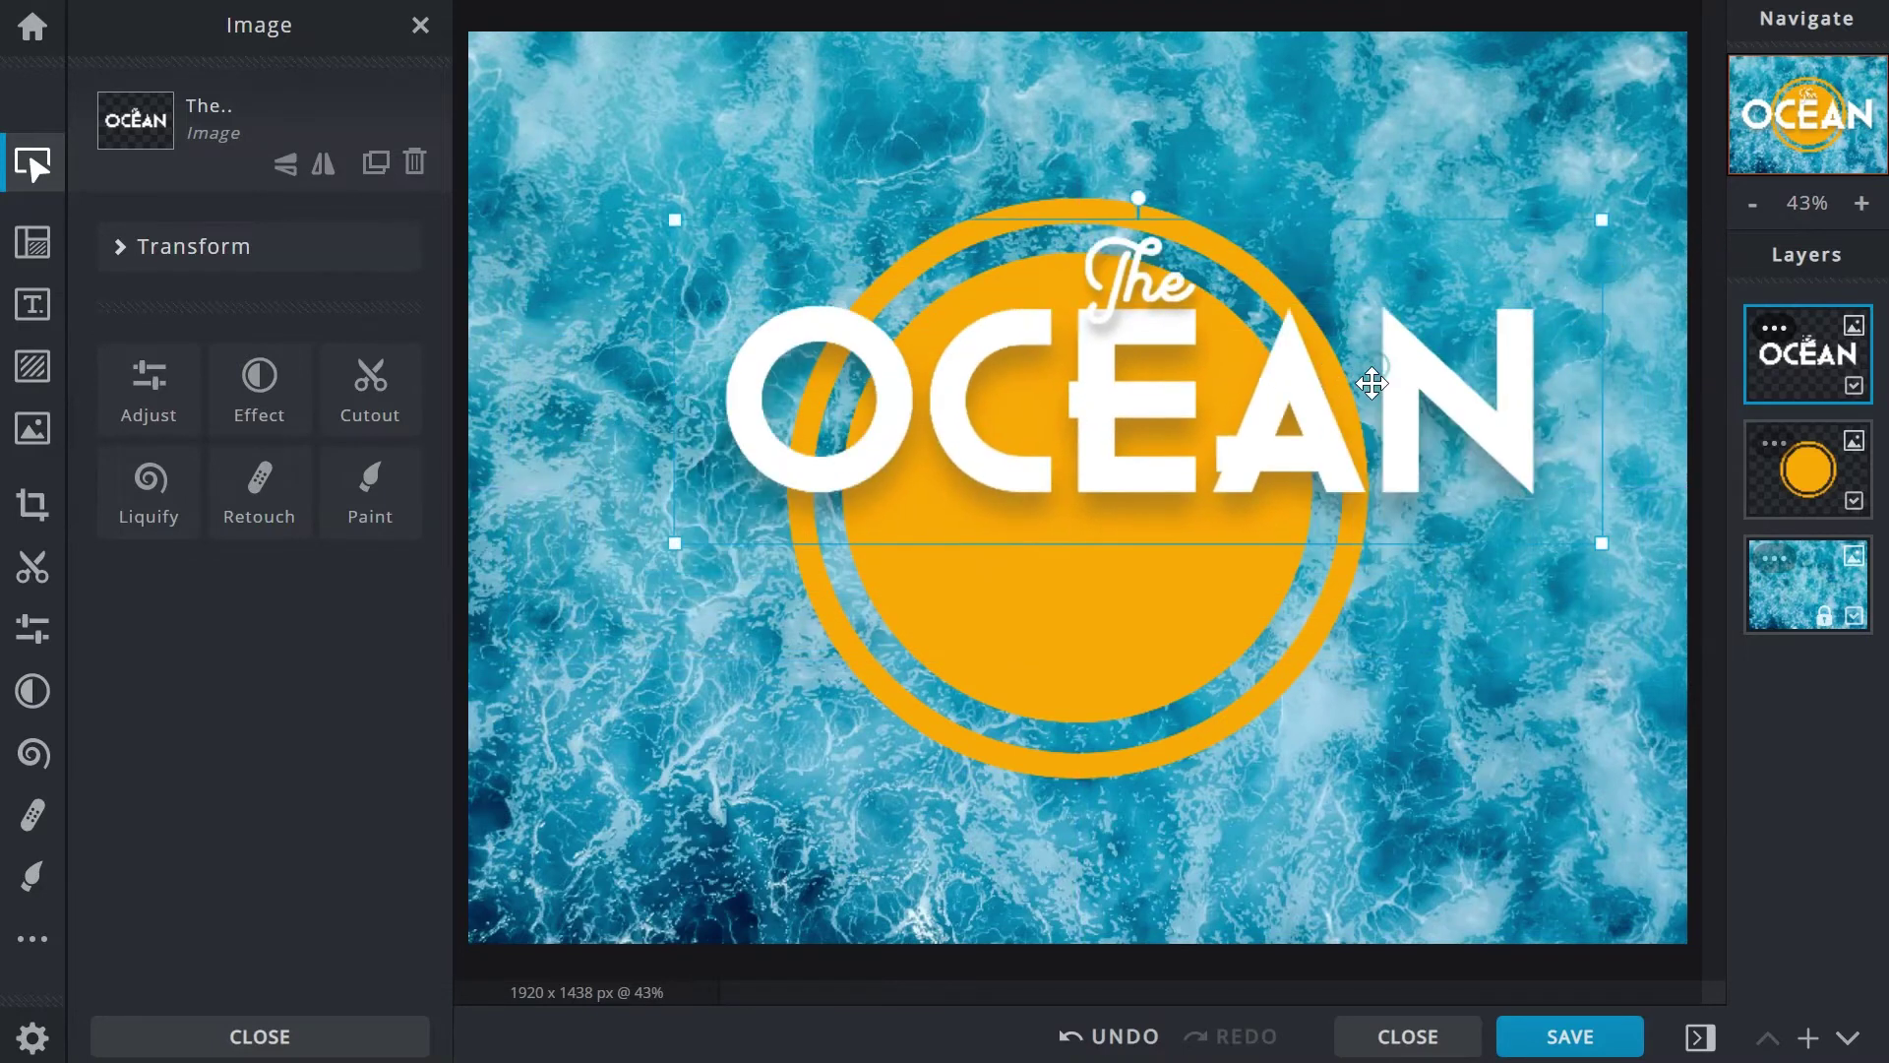
key("ctrl+z")
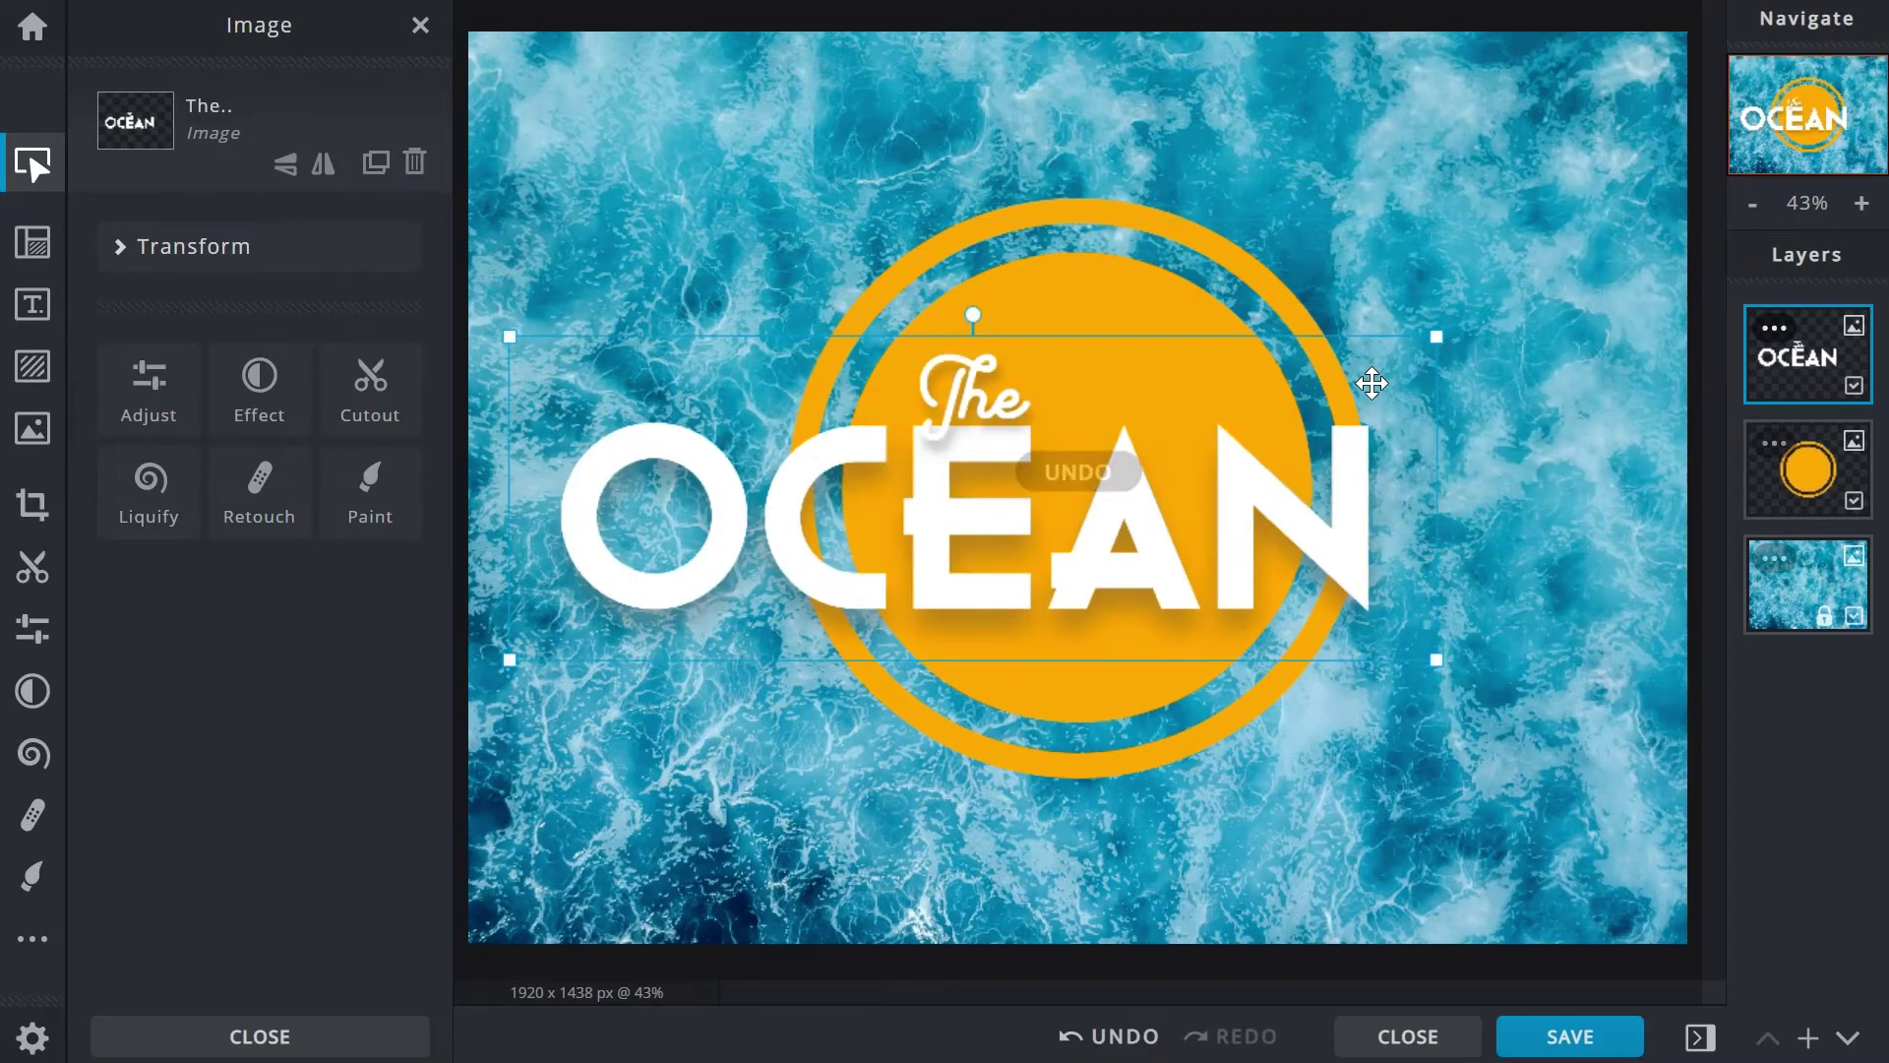
key("ctrl+z")
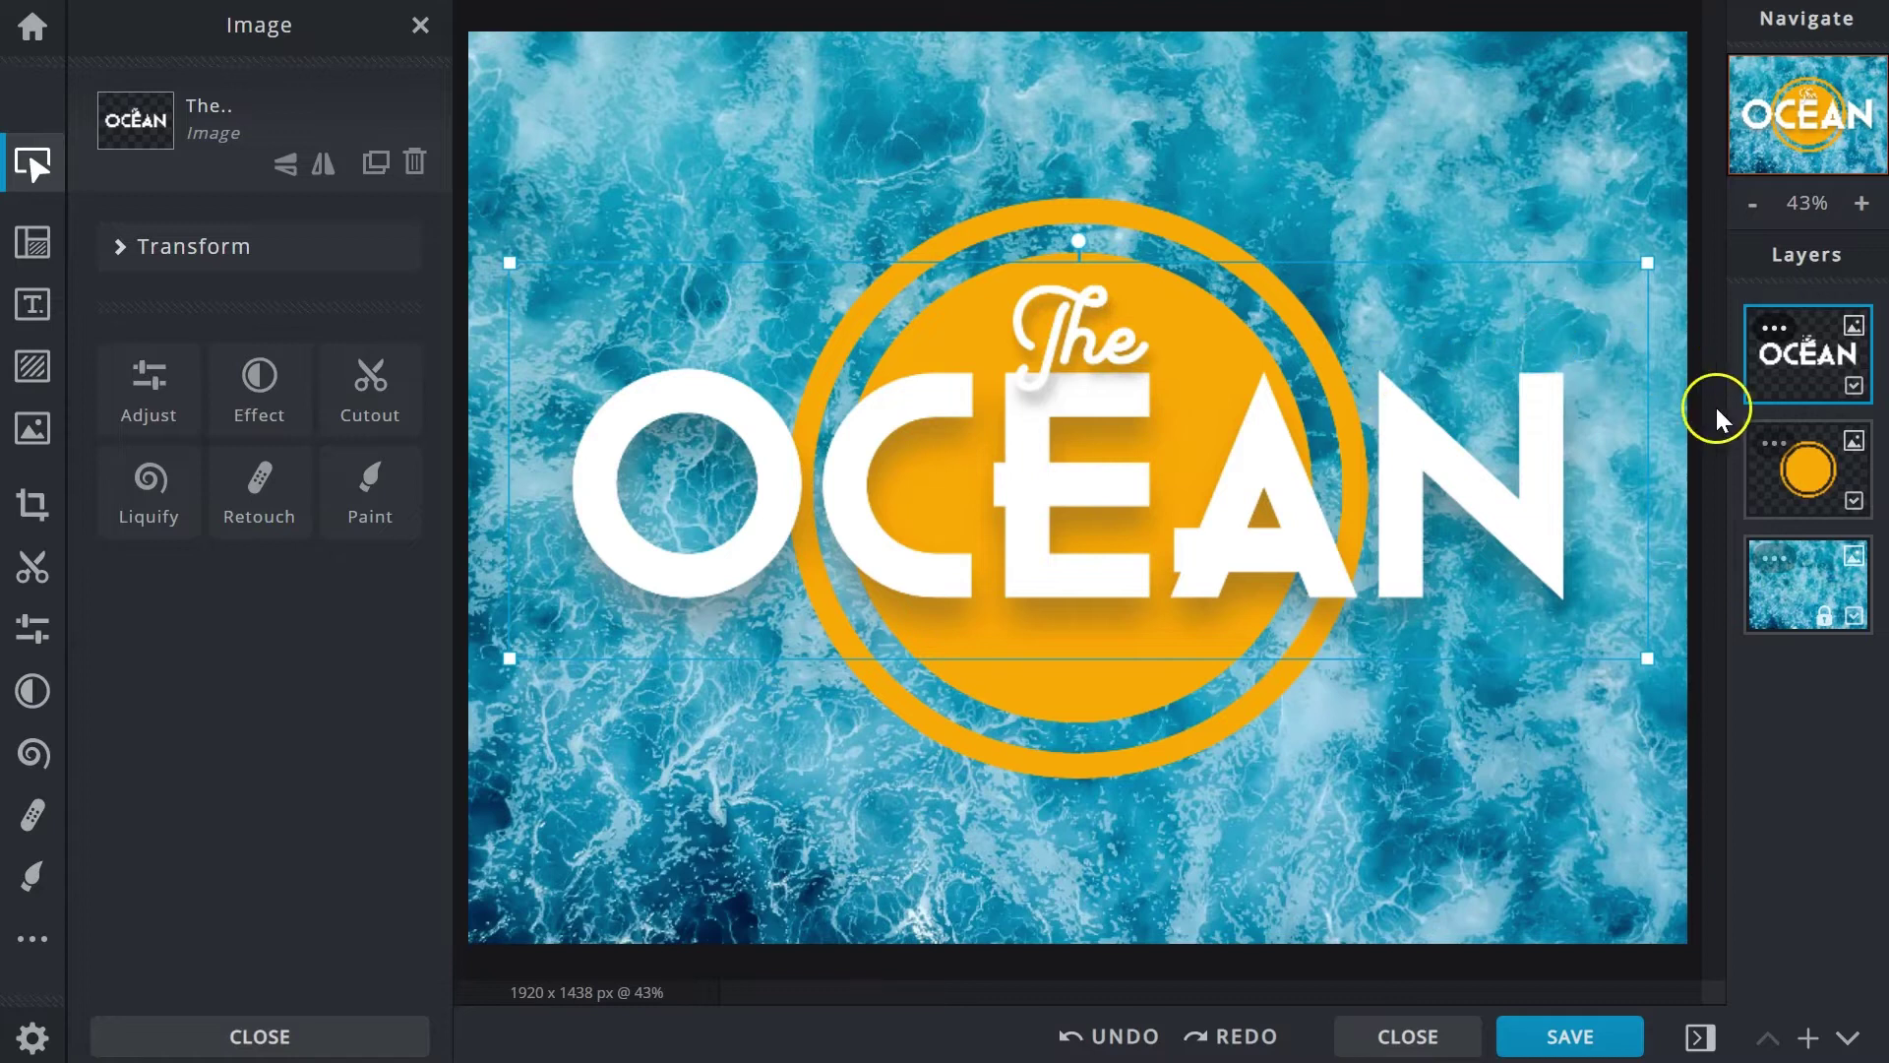
Select both the OCEAN text and circle layers and drag them together down-left
left_click(1781, 469, "shift")
left_click_drag(1333, 421, 1068, 556)
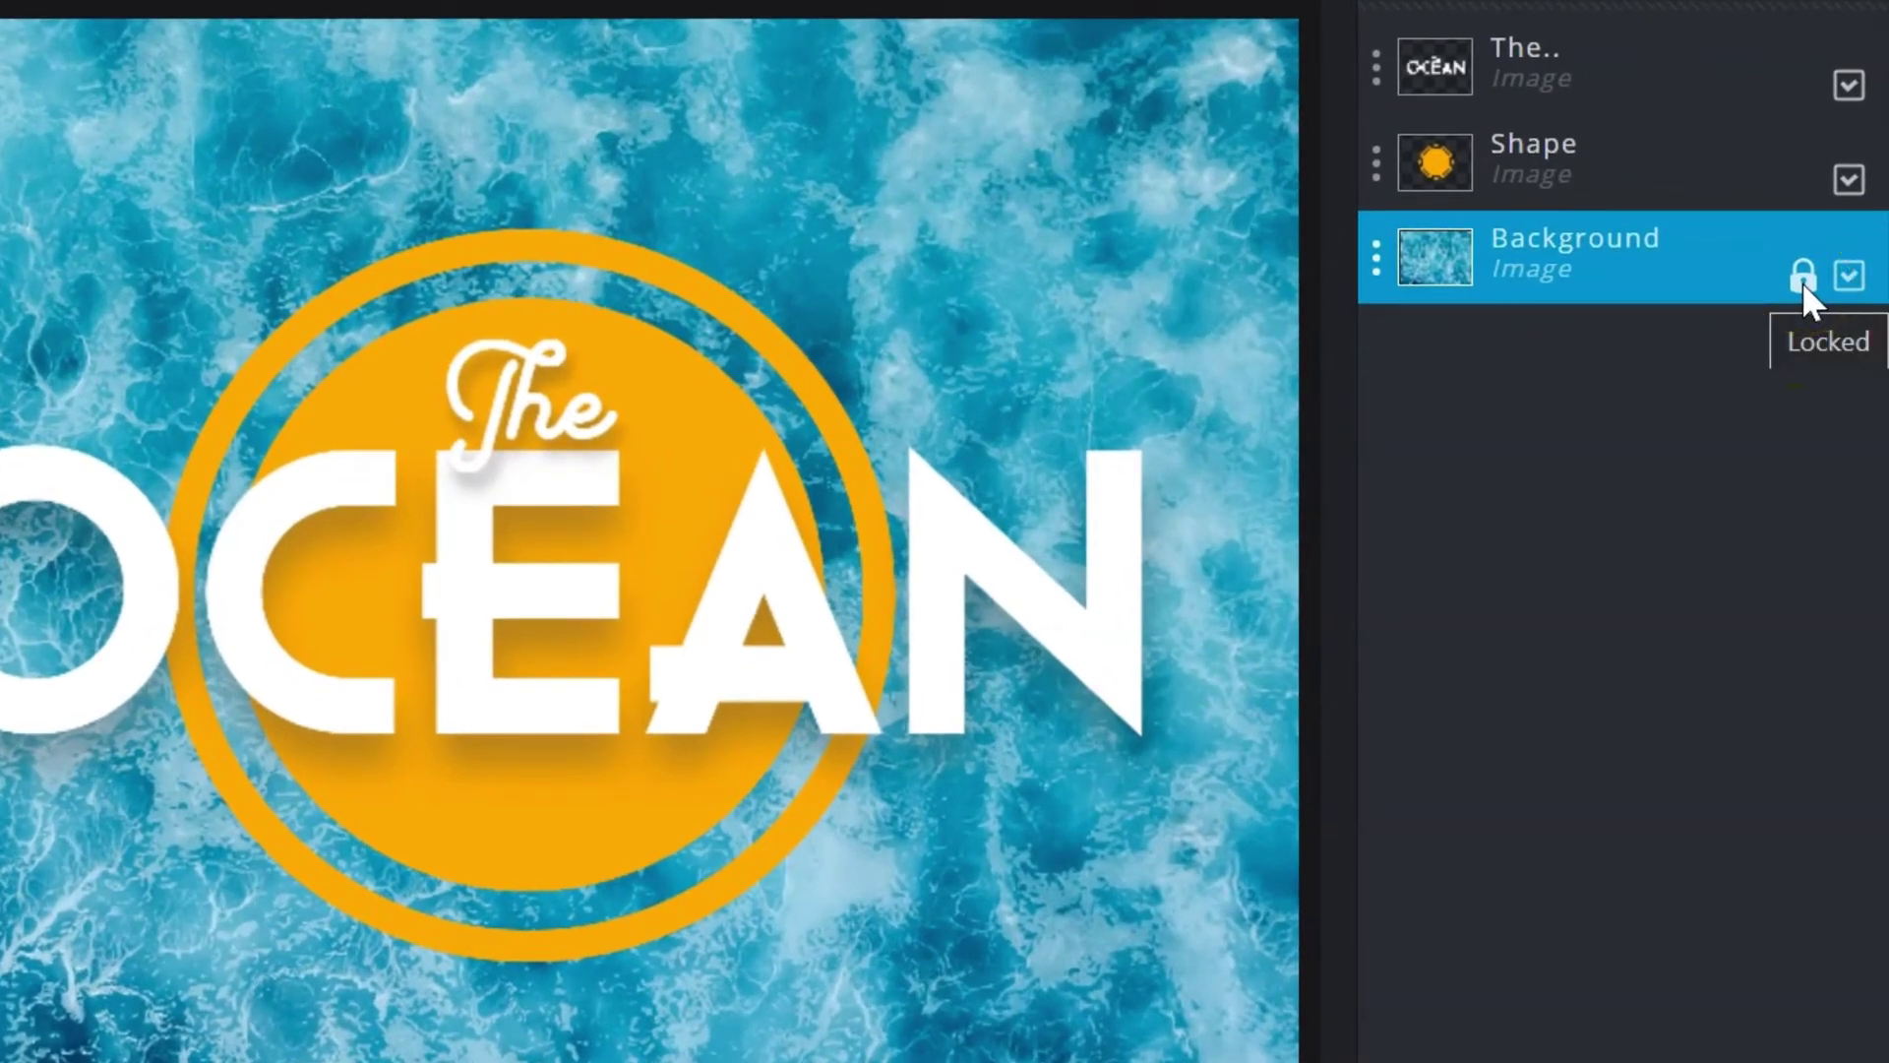
Unlock the Background layer with the Image panel's UNLOCK button after two undone unlock attempts
left_click(1803, 277)
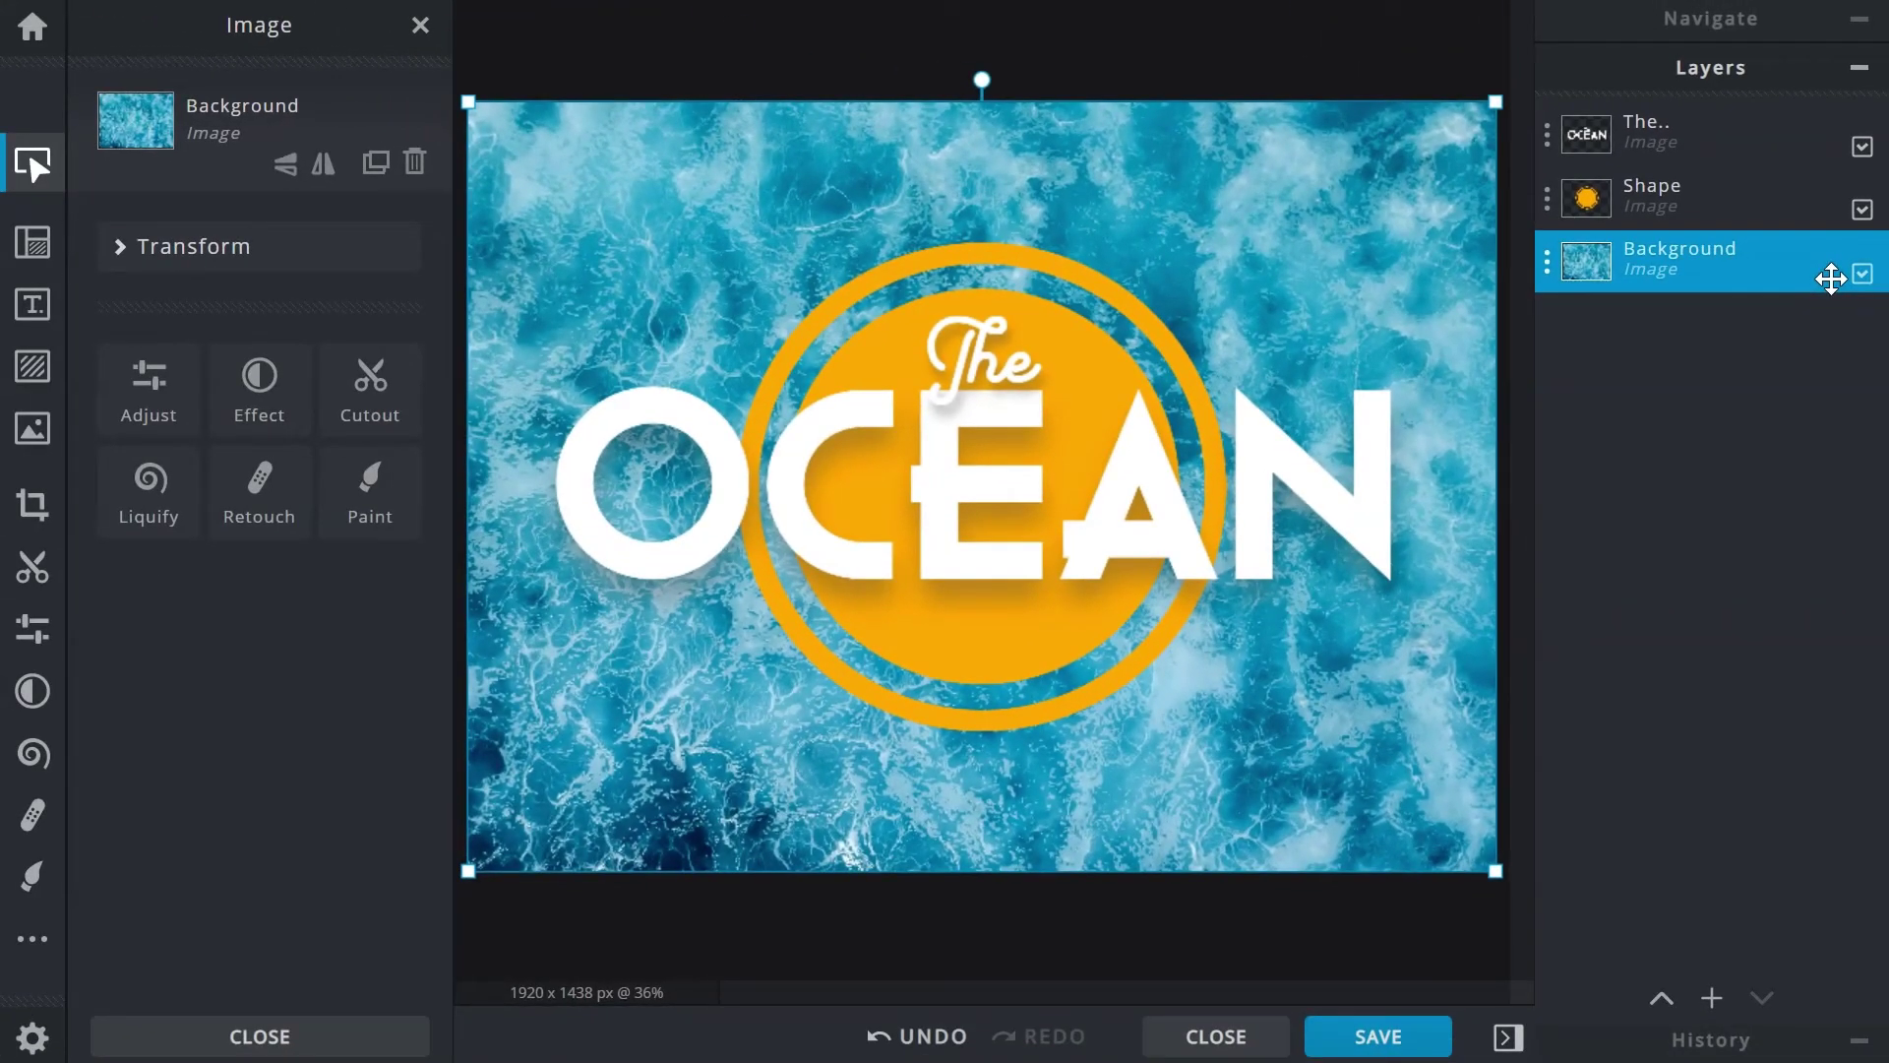
key("ctrl+z")
left_click(1574, 264)
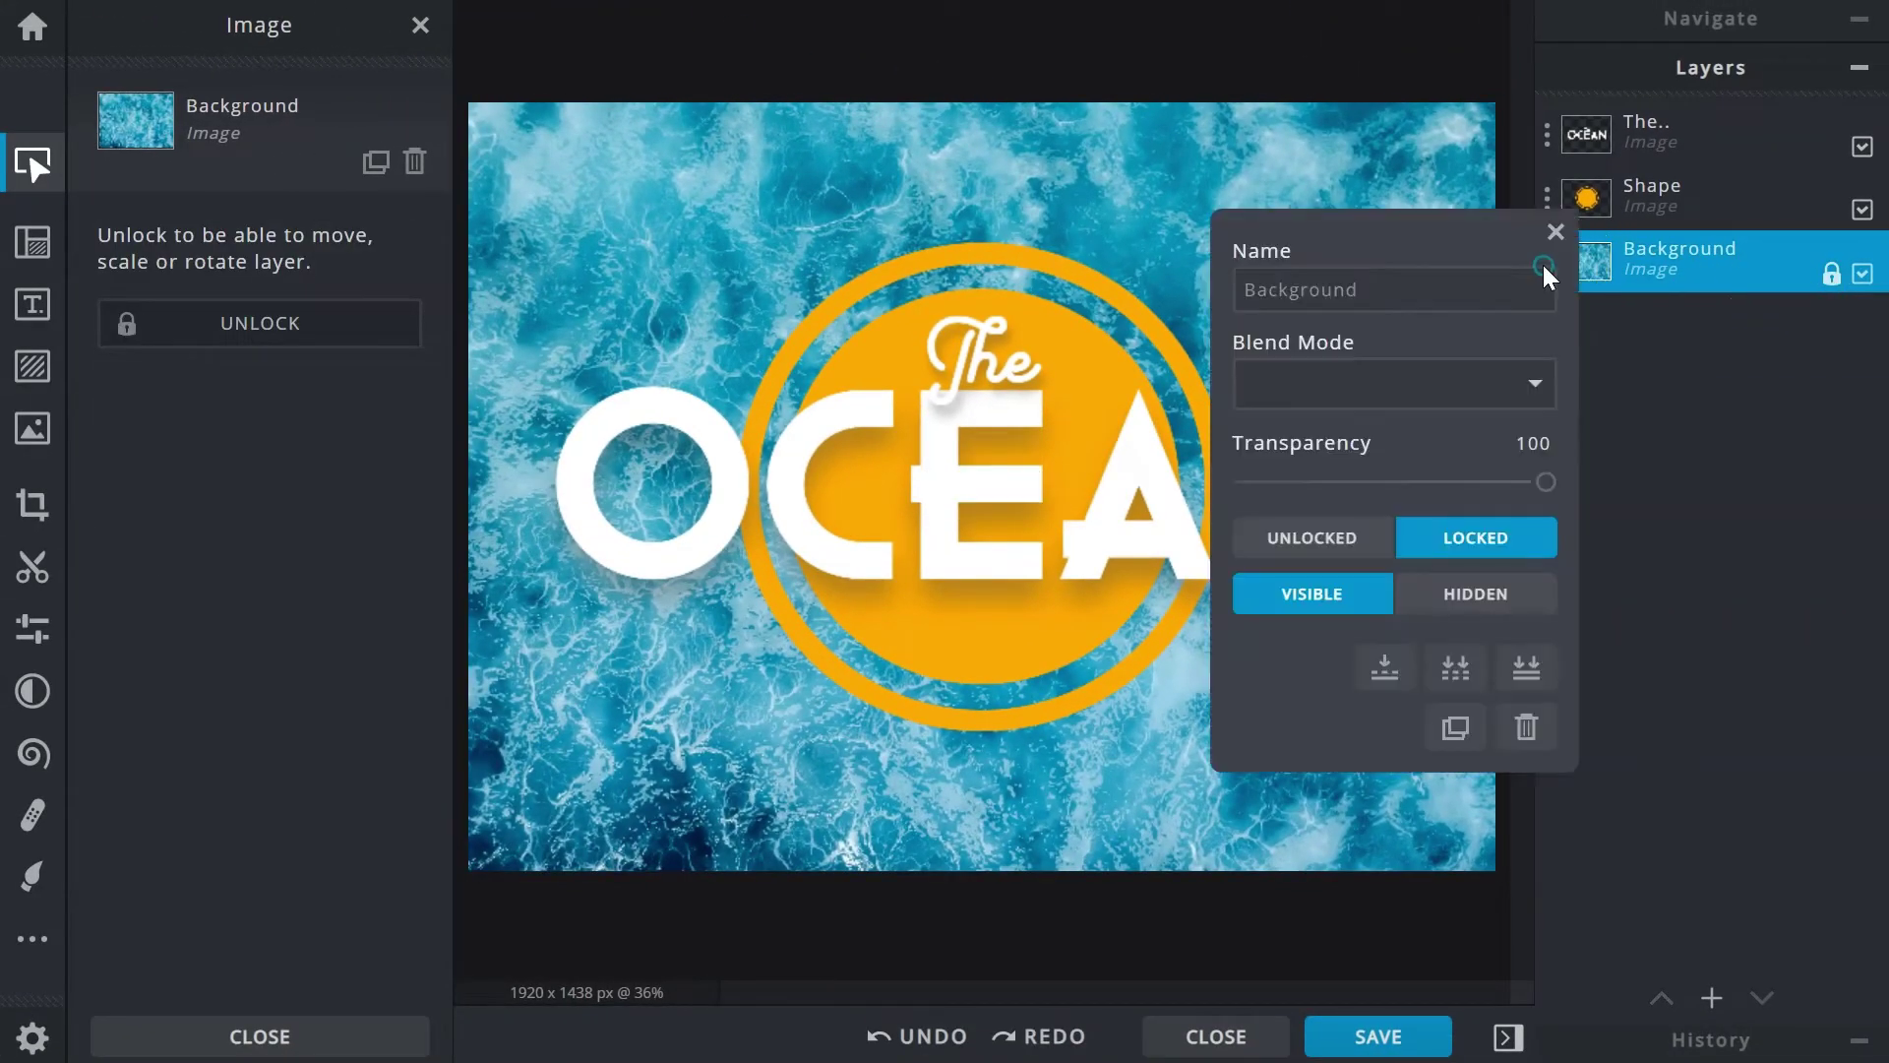
left_click(1305, 539)
key("ctrl+z")
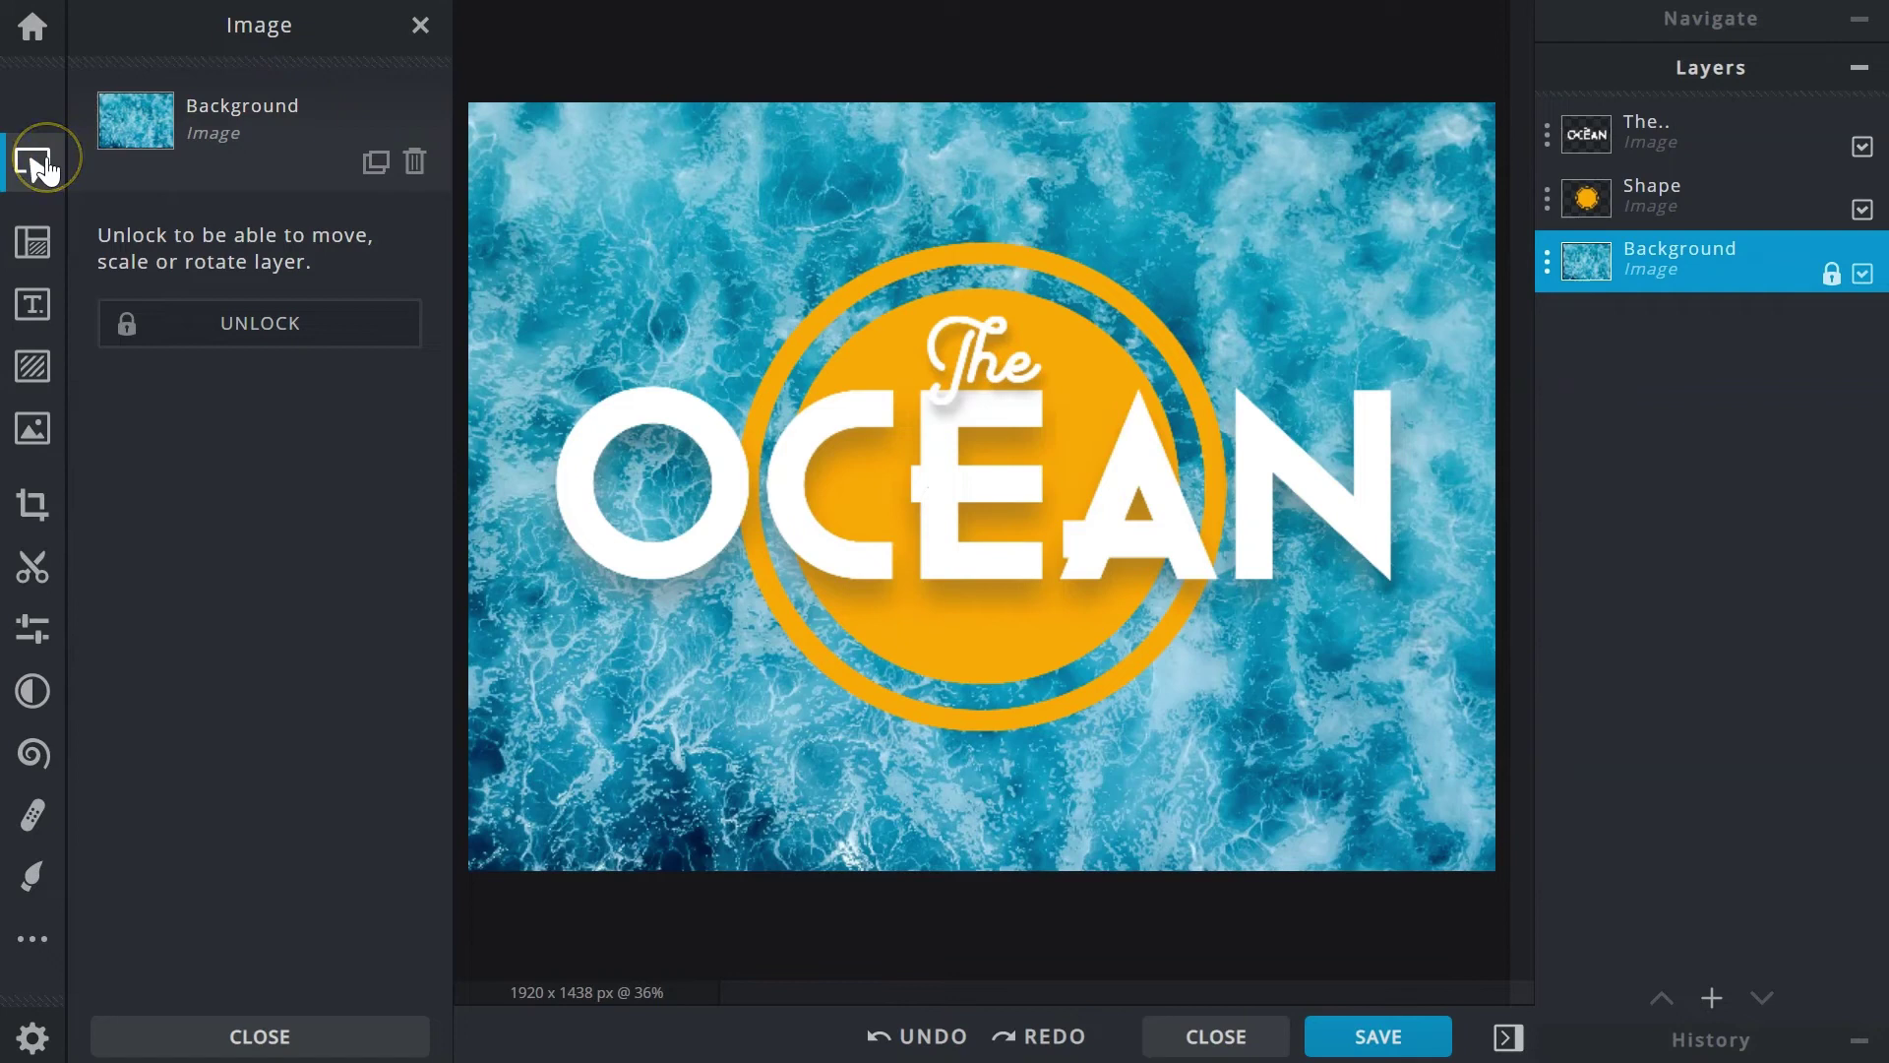
left_click(204, 325)
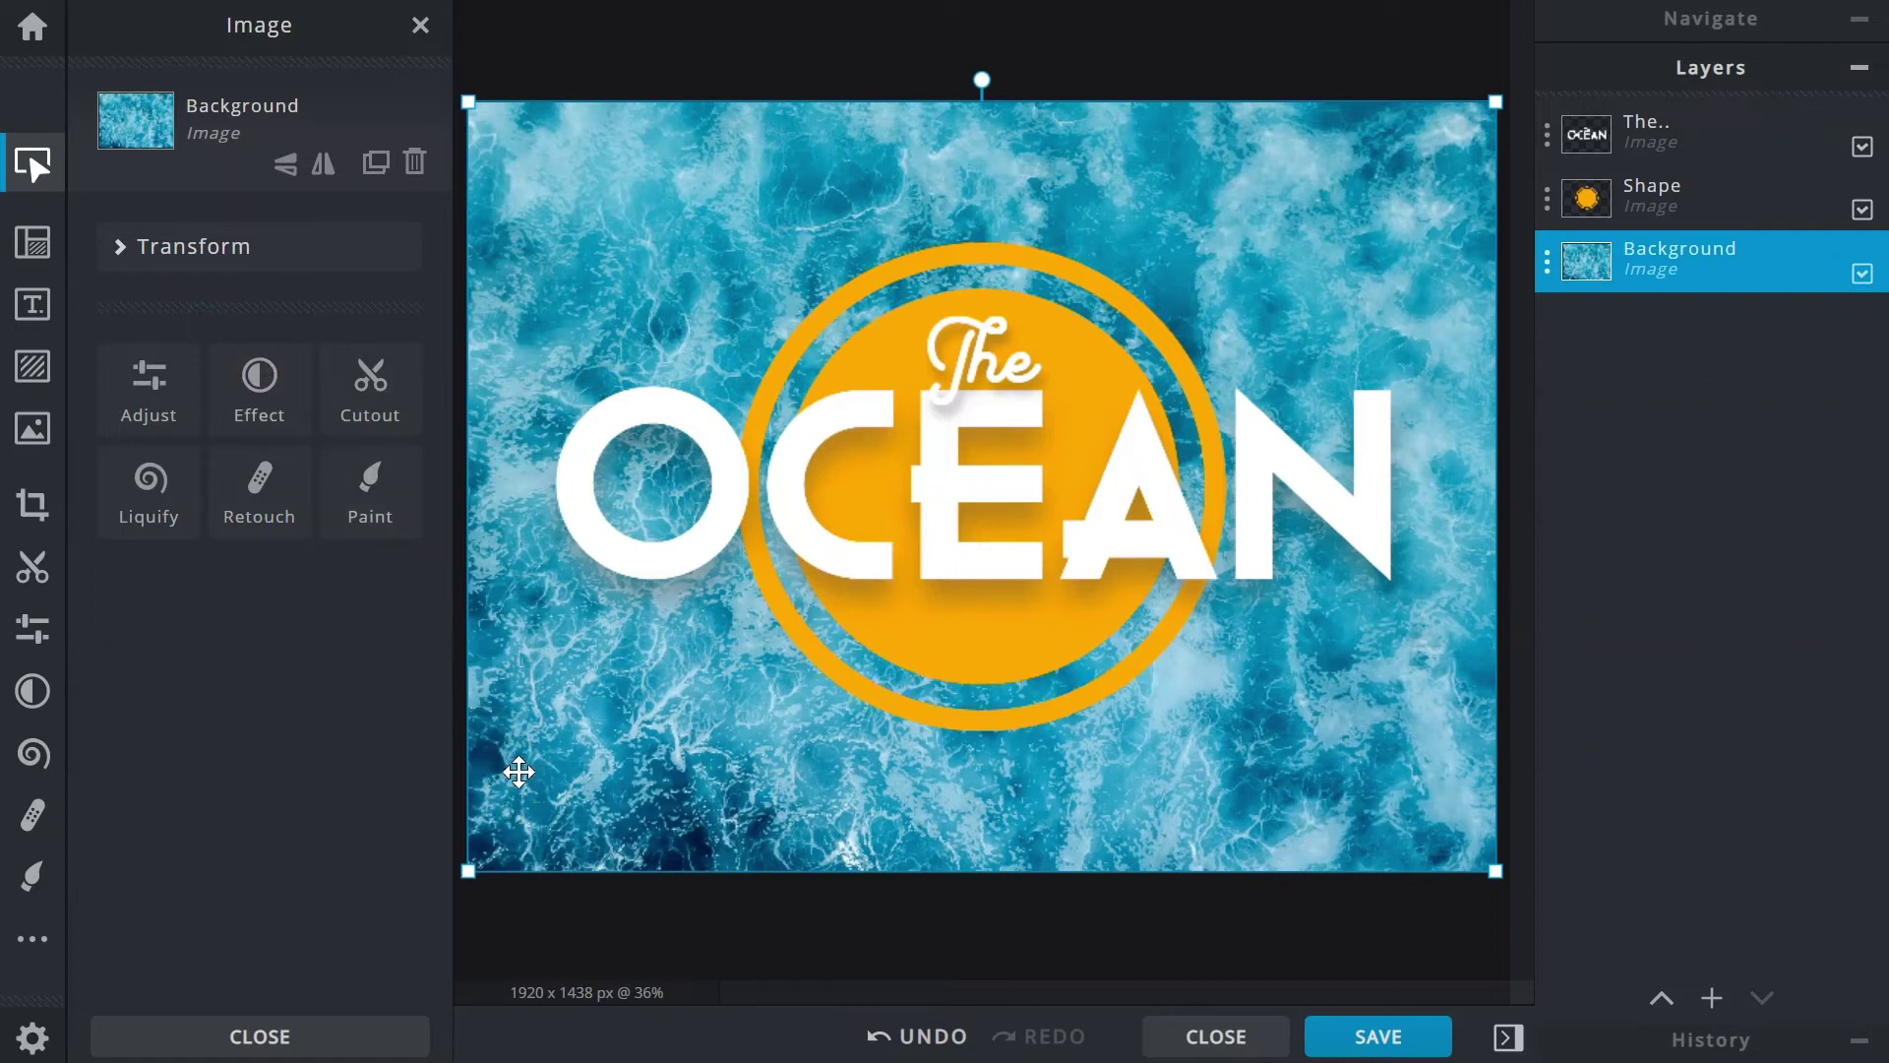
left_click_drag(515, 771, 643, 704)
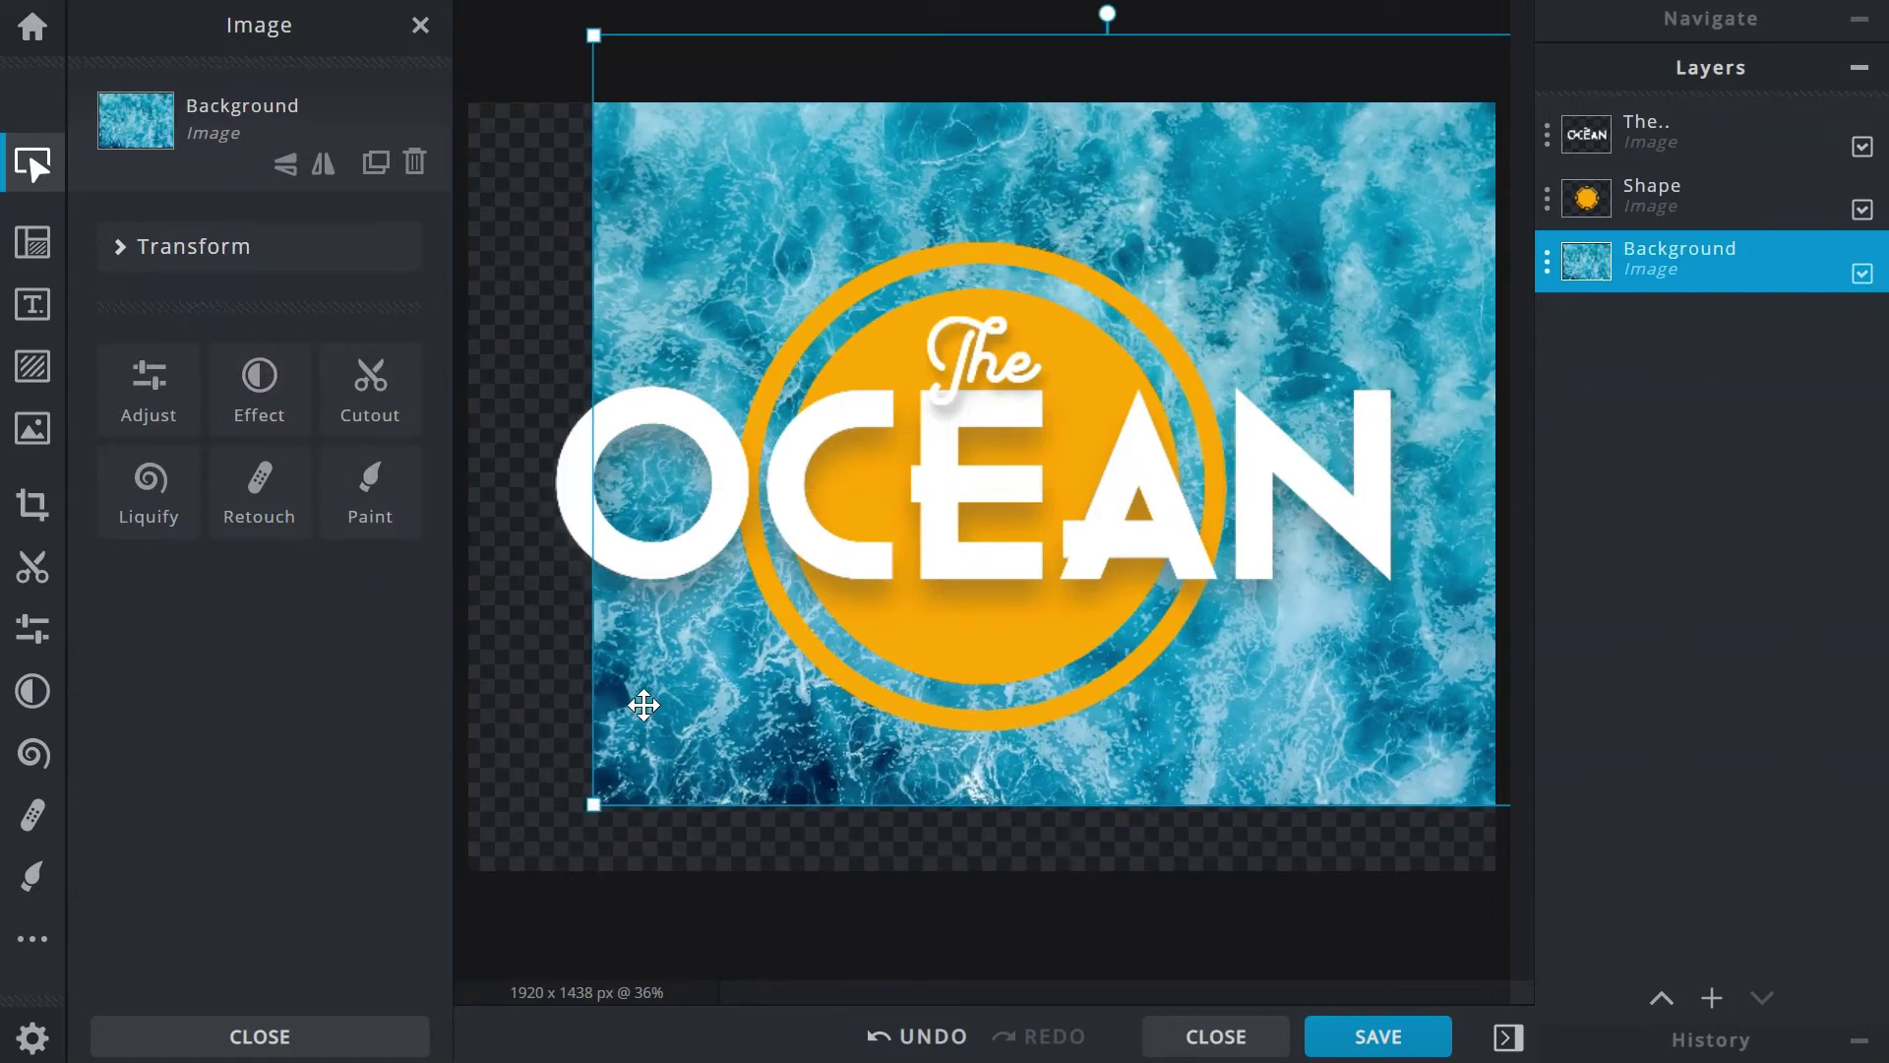
key("ctrl+z")
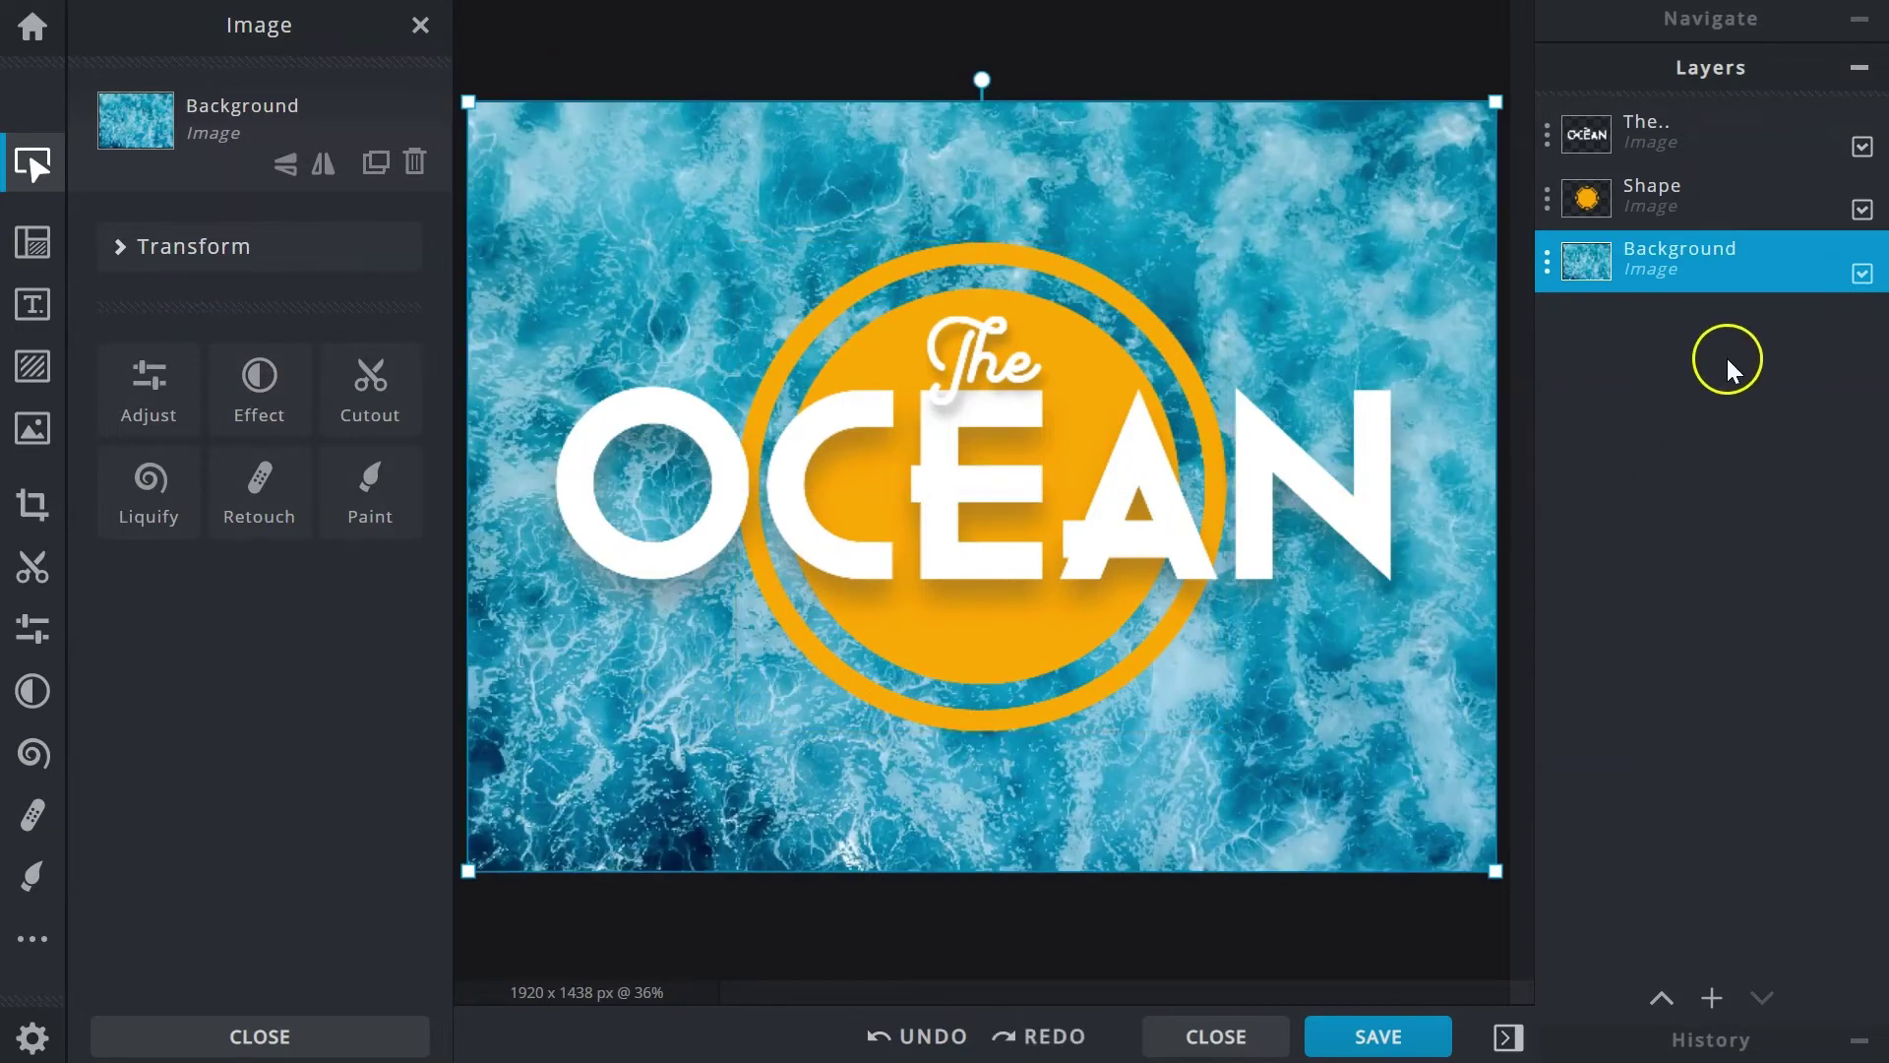
left_click_drag(1759, 274, 1781, 138)
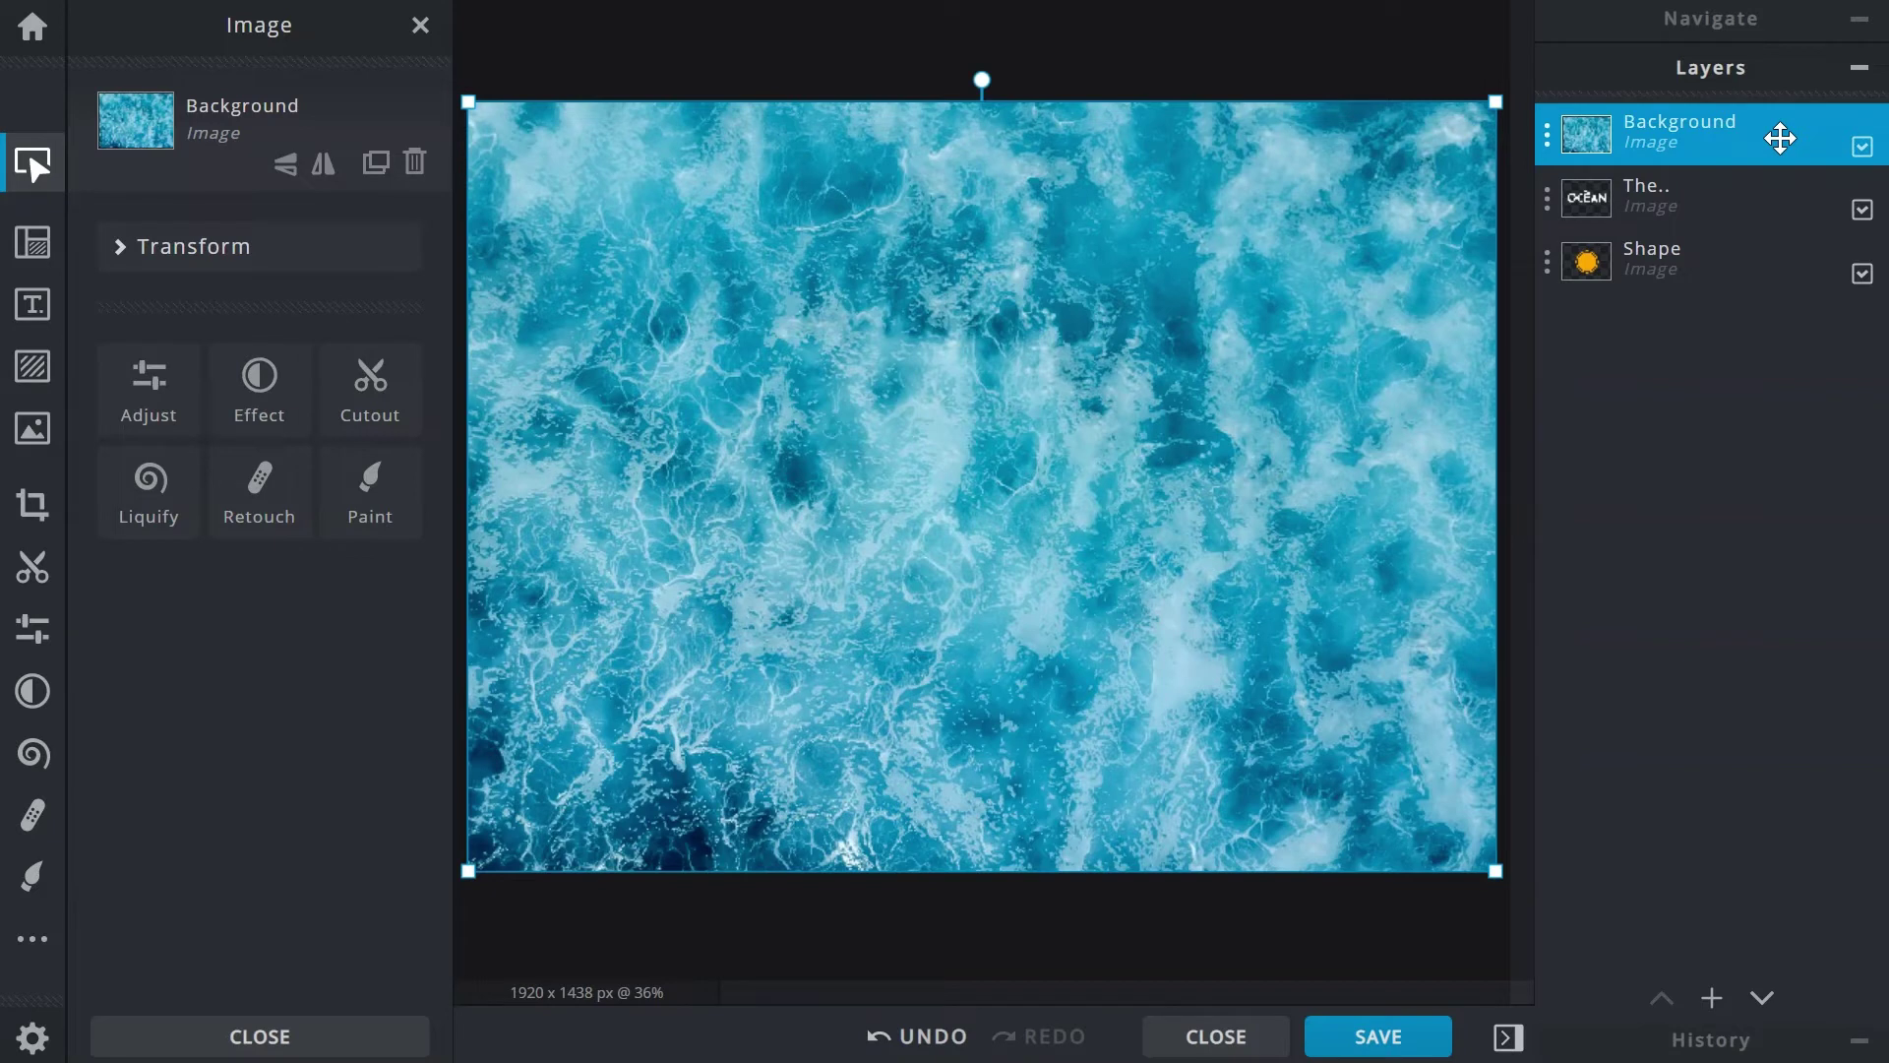
left_click(1547, 143)
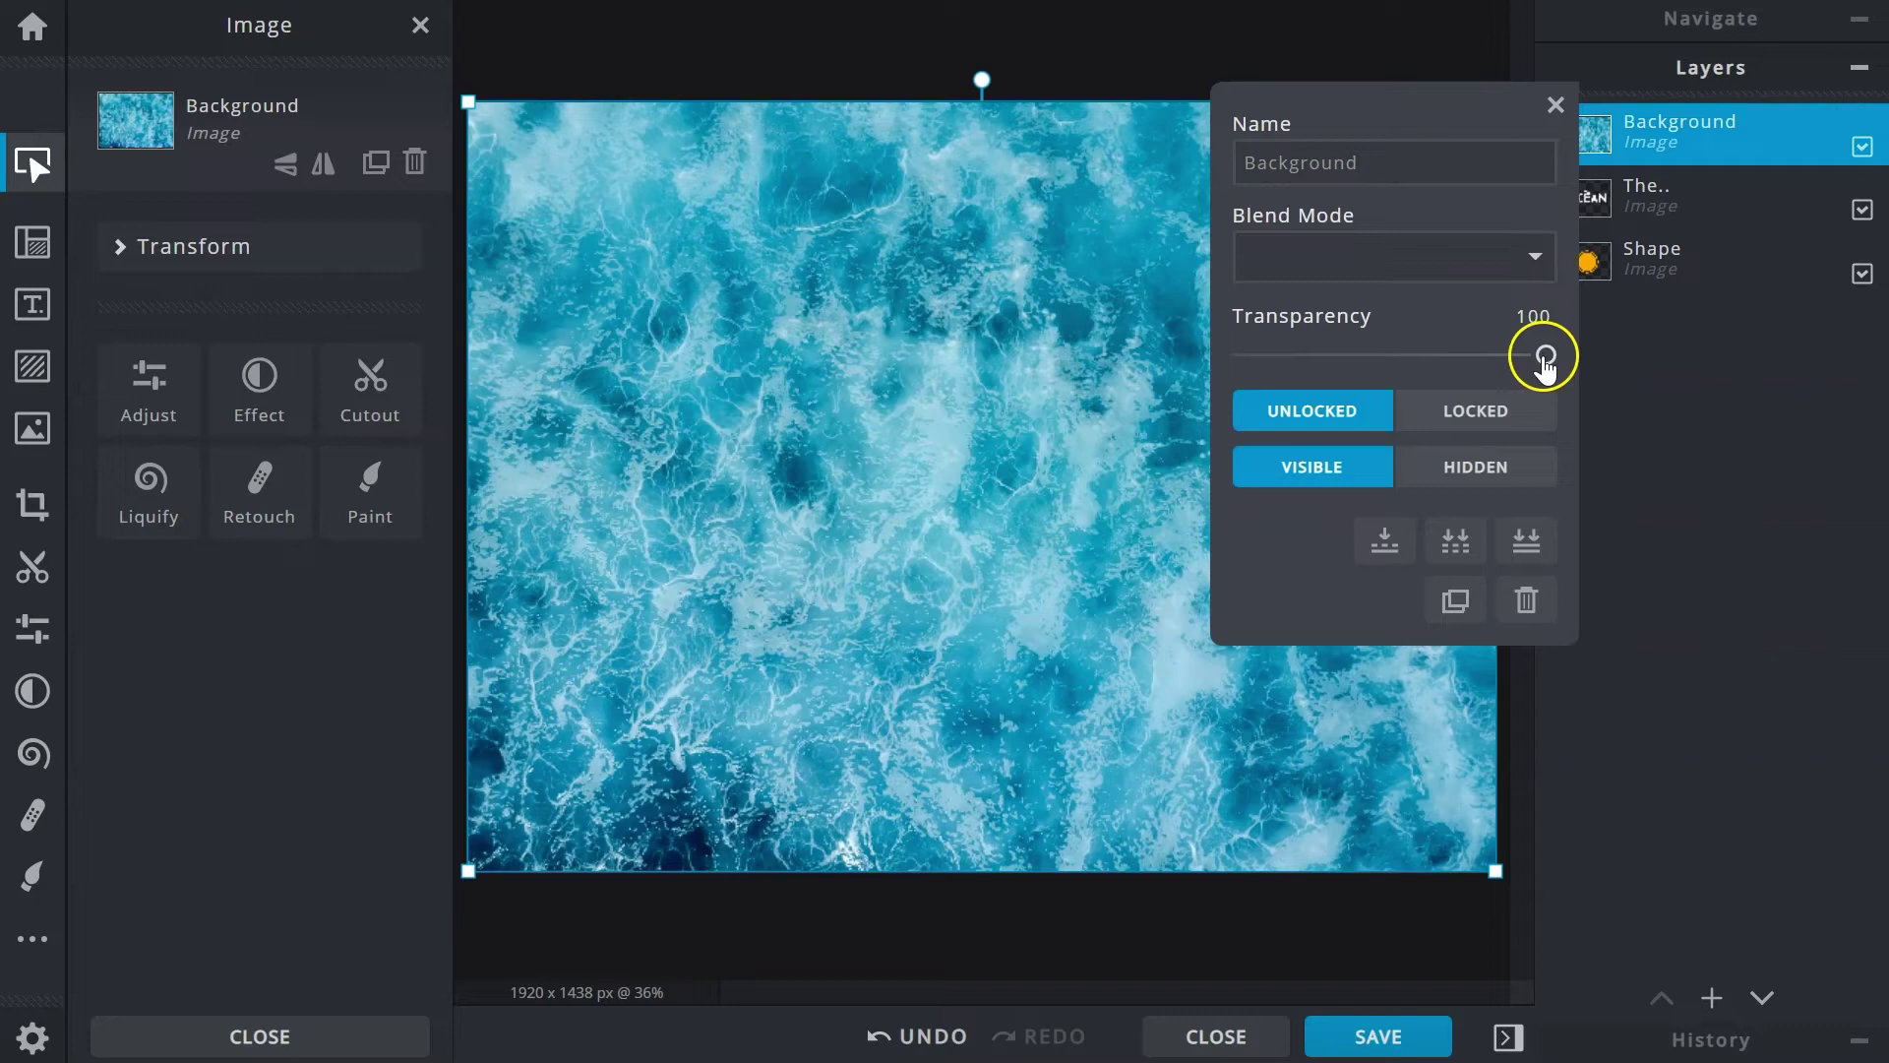
left_click_drag(1544, 362, 1226, 381)
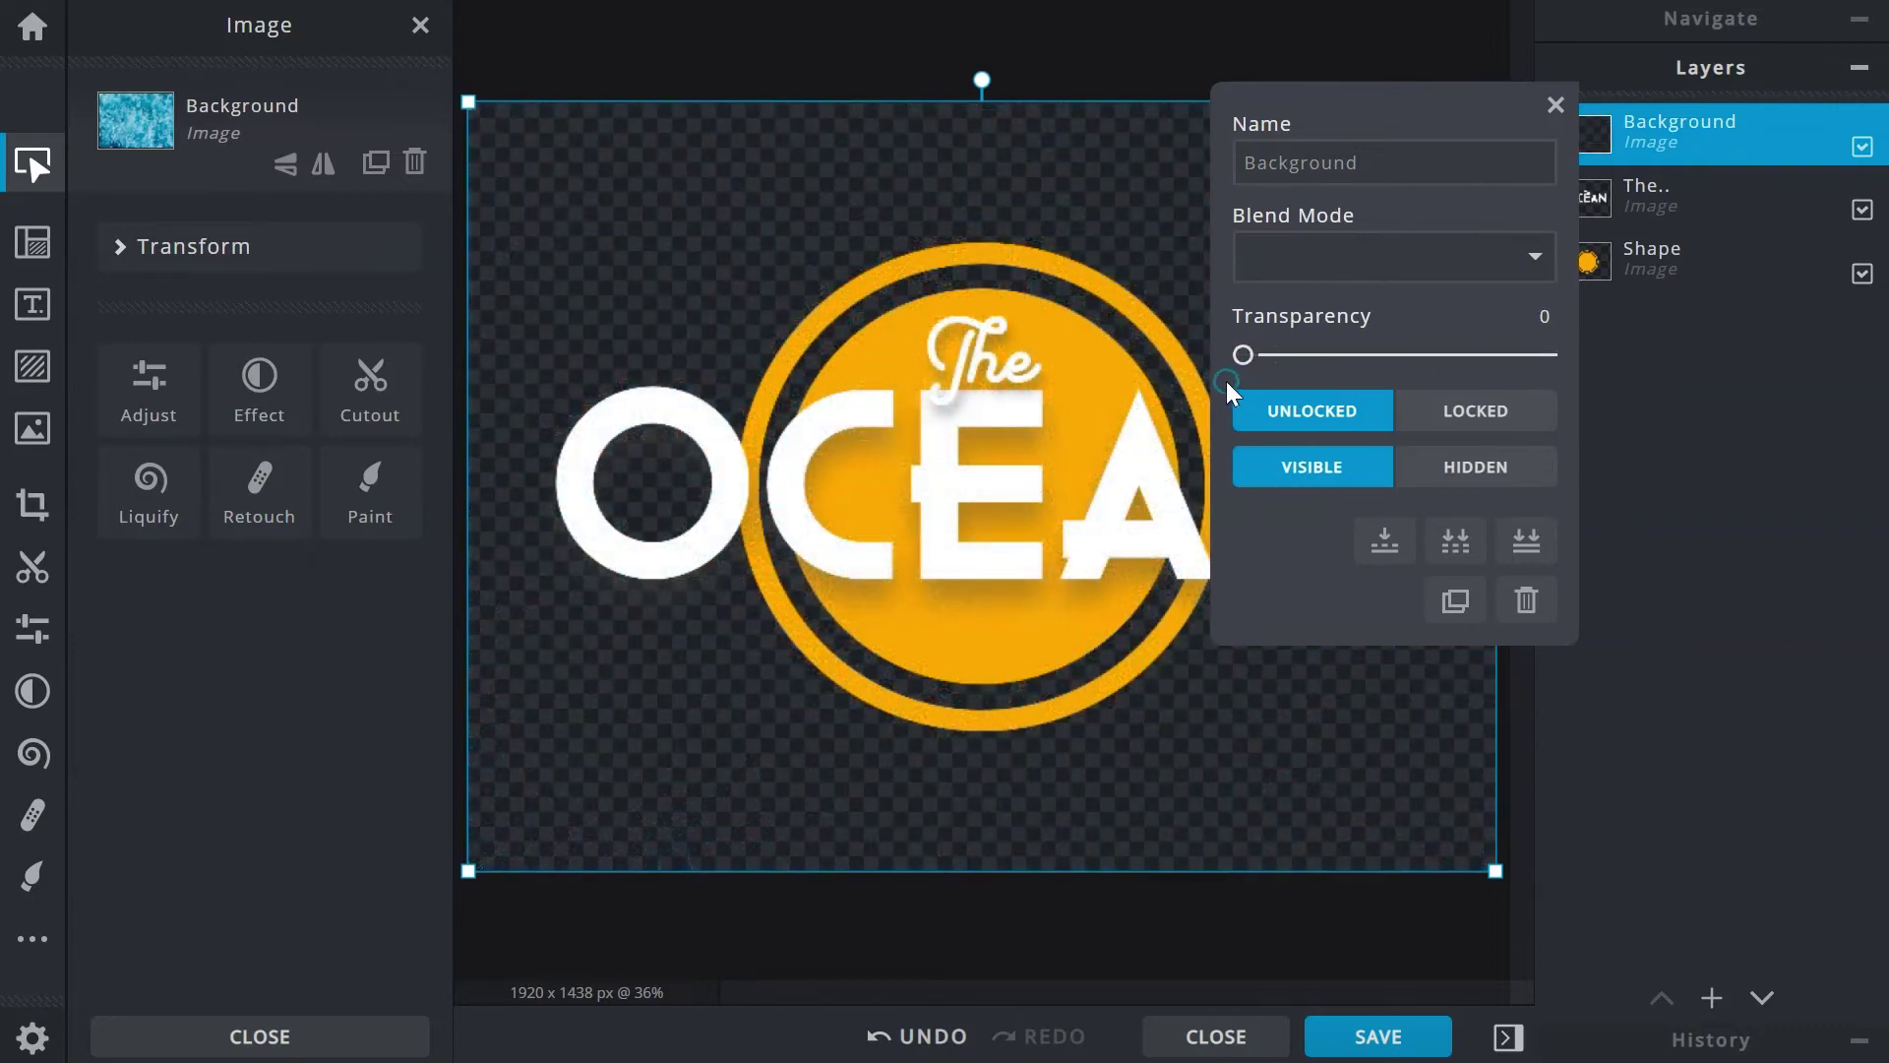
left_click(1557, 130)
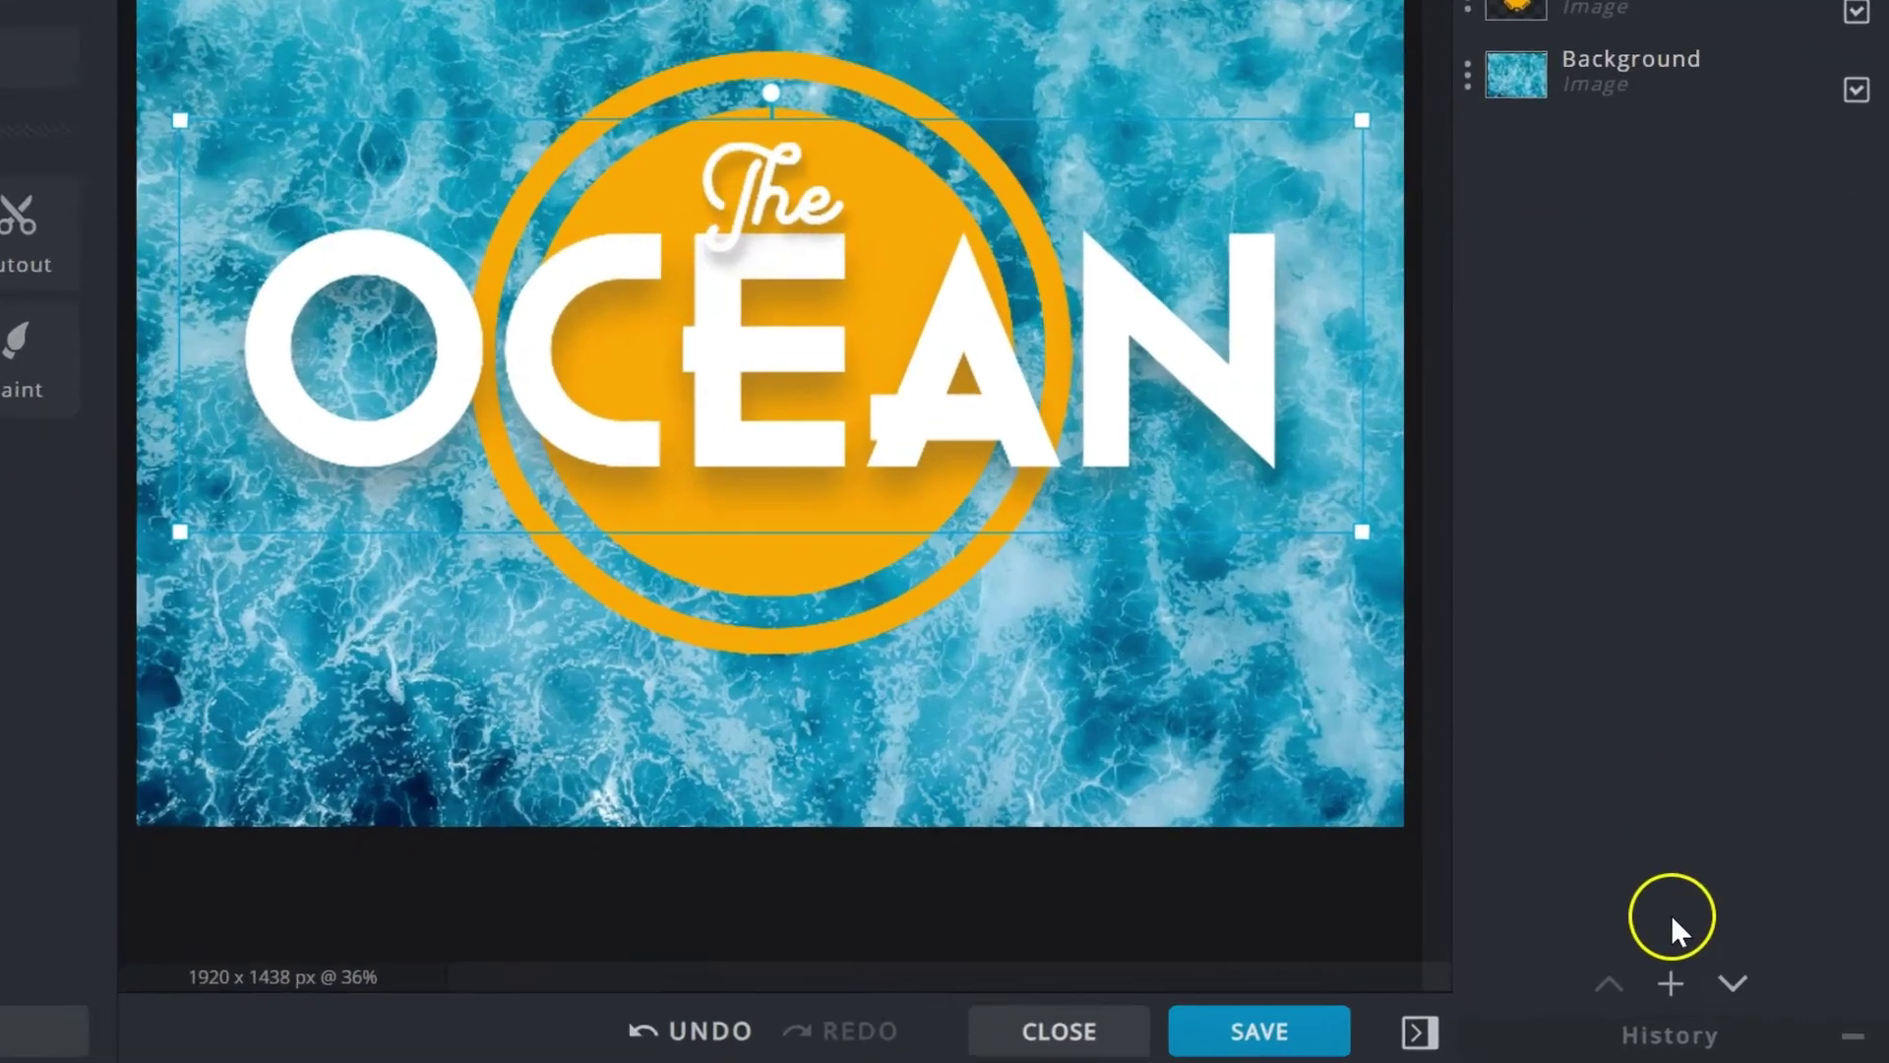
left_click(1713, 998)
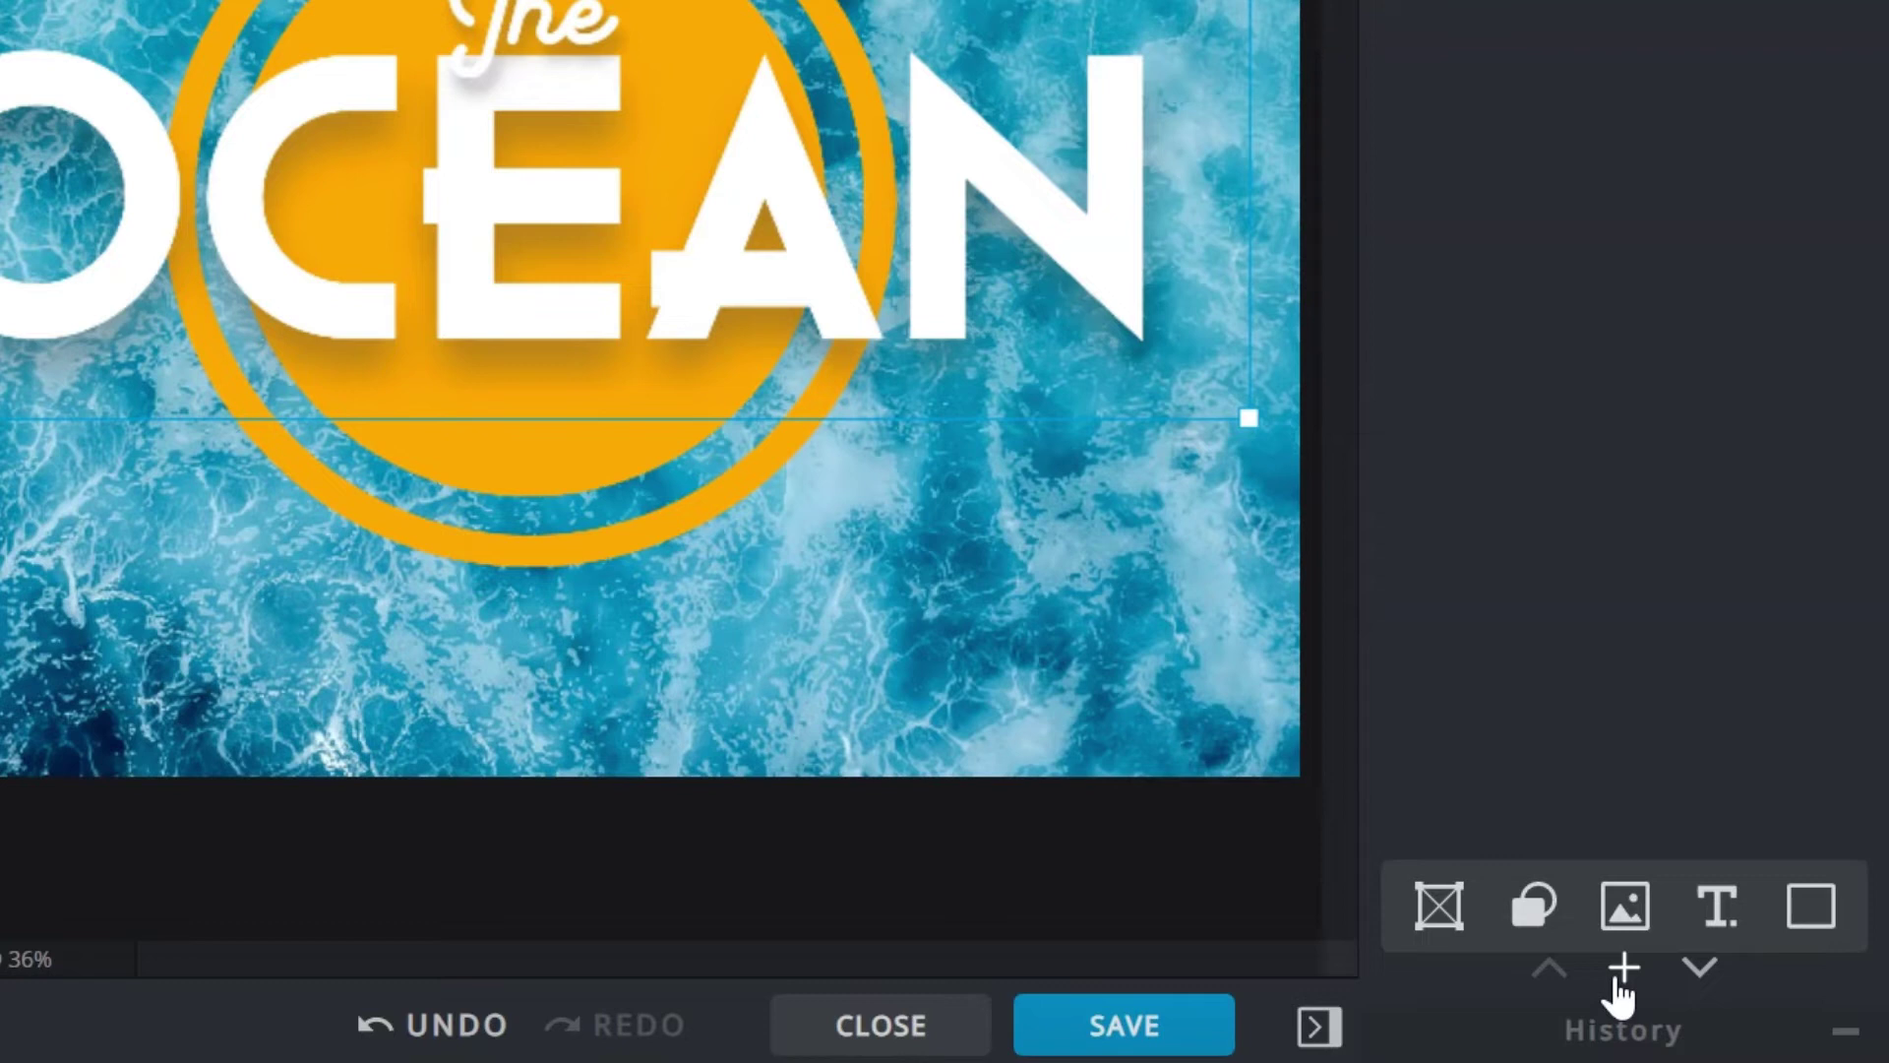
left_click(1439, 905)
left_click(1528, 910)
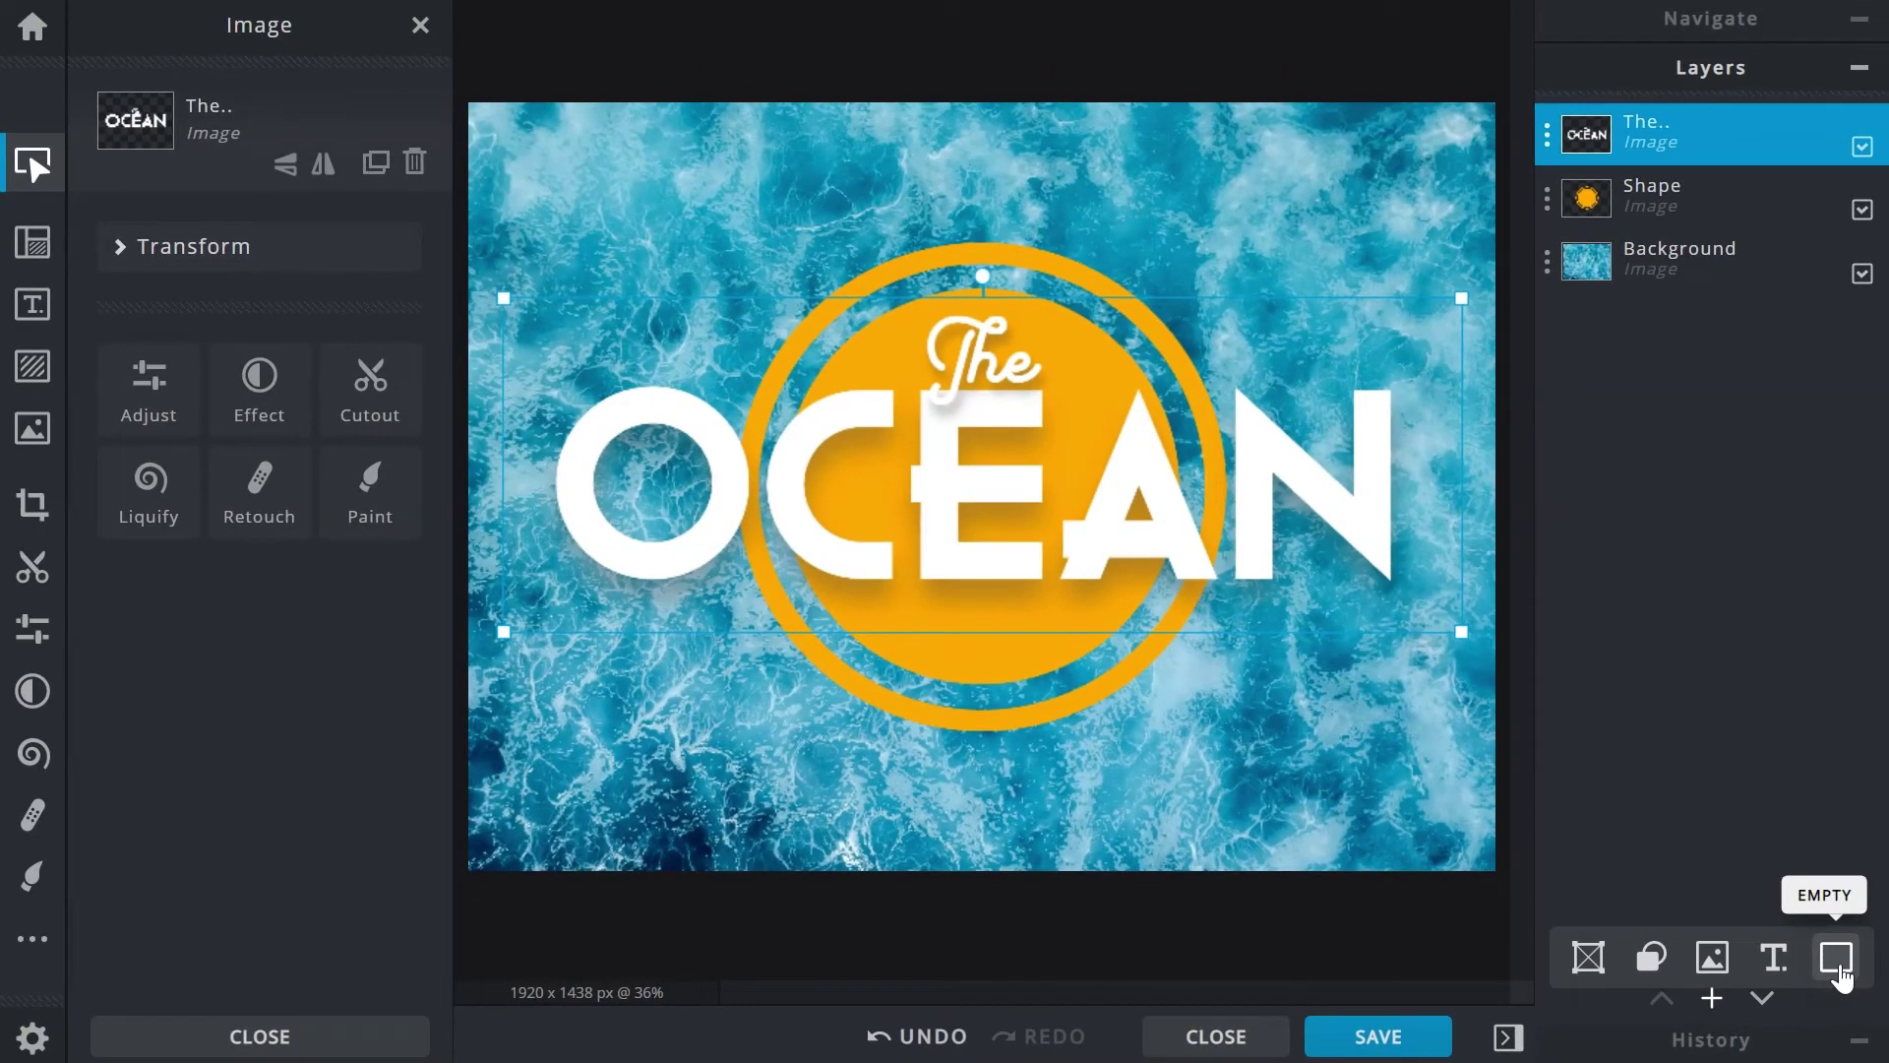
left_click(1840, 969)
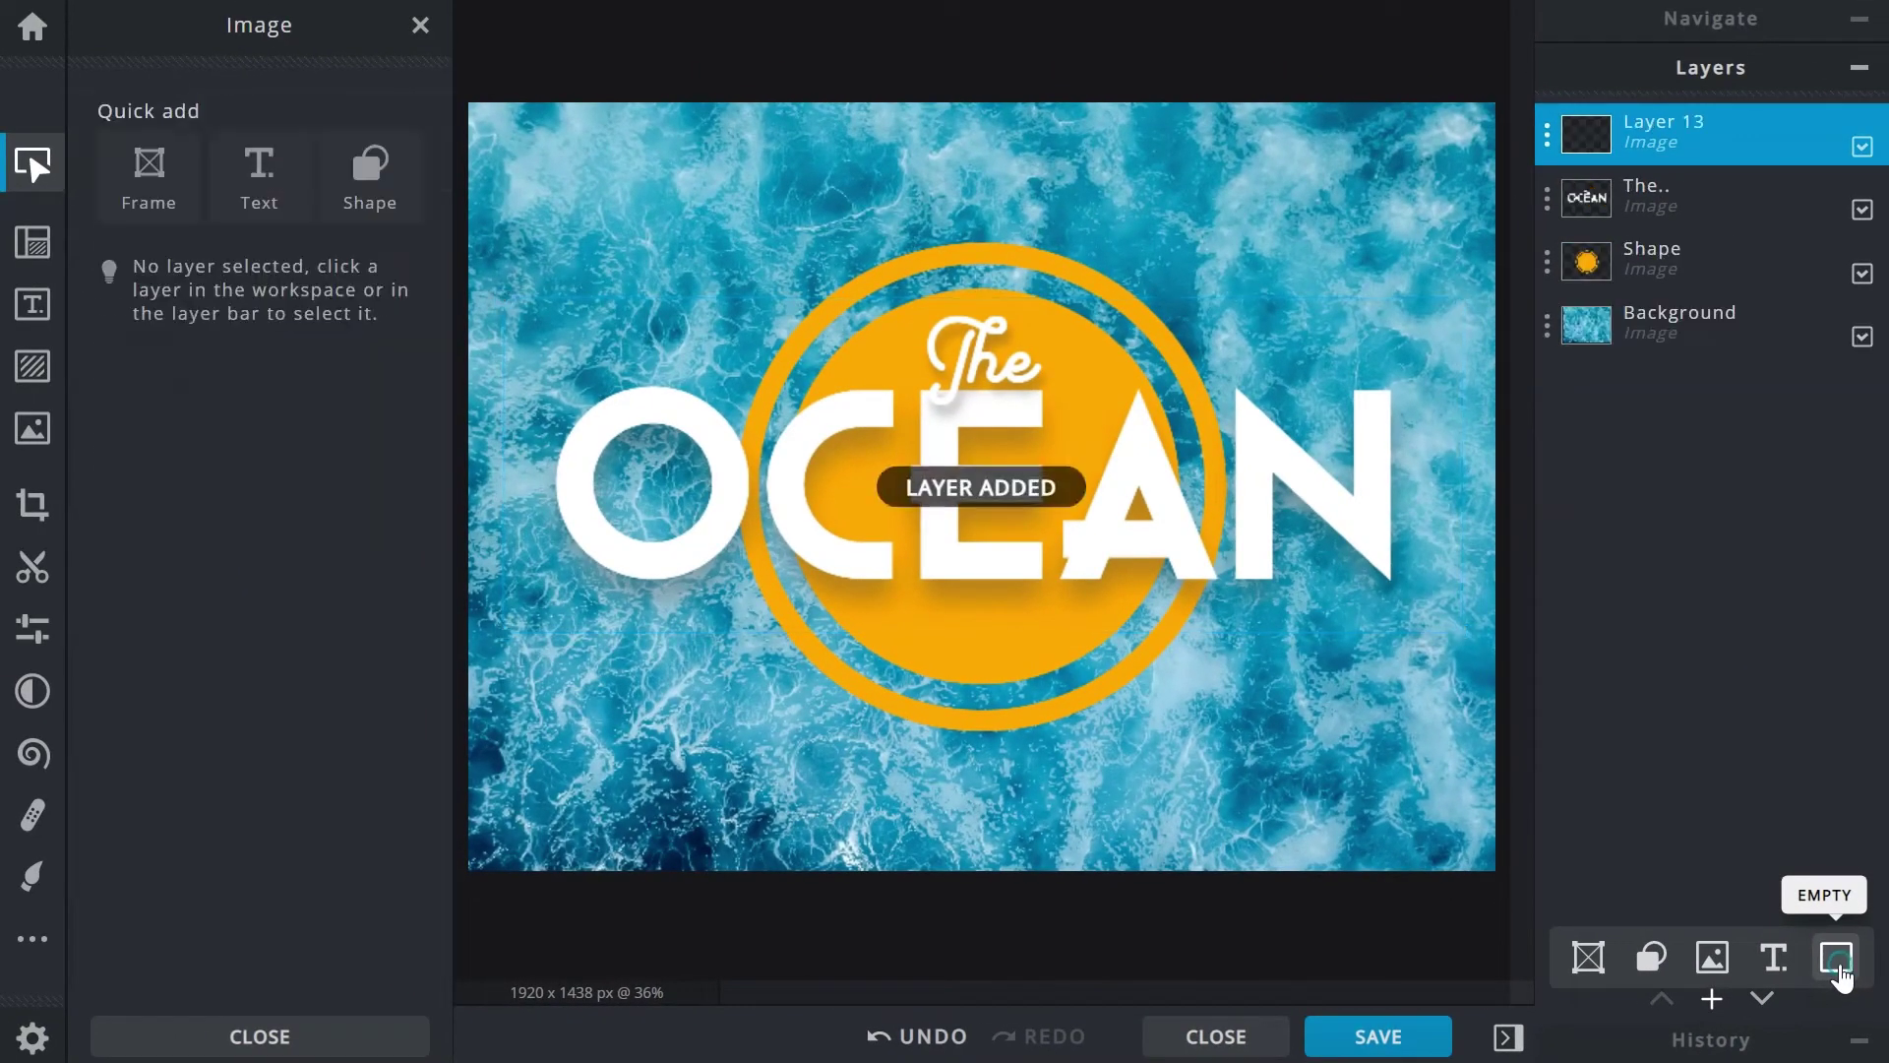
left_click(1840, 970)
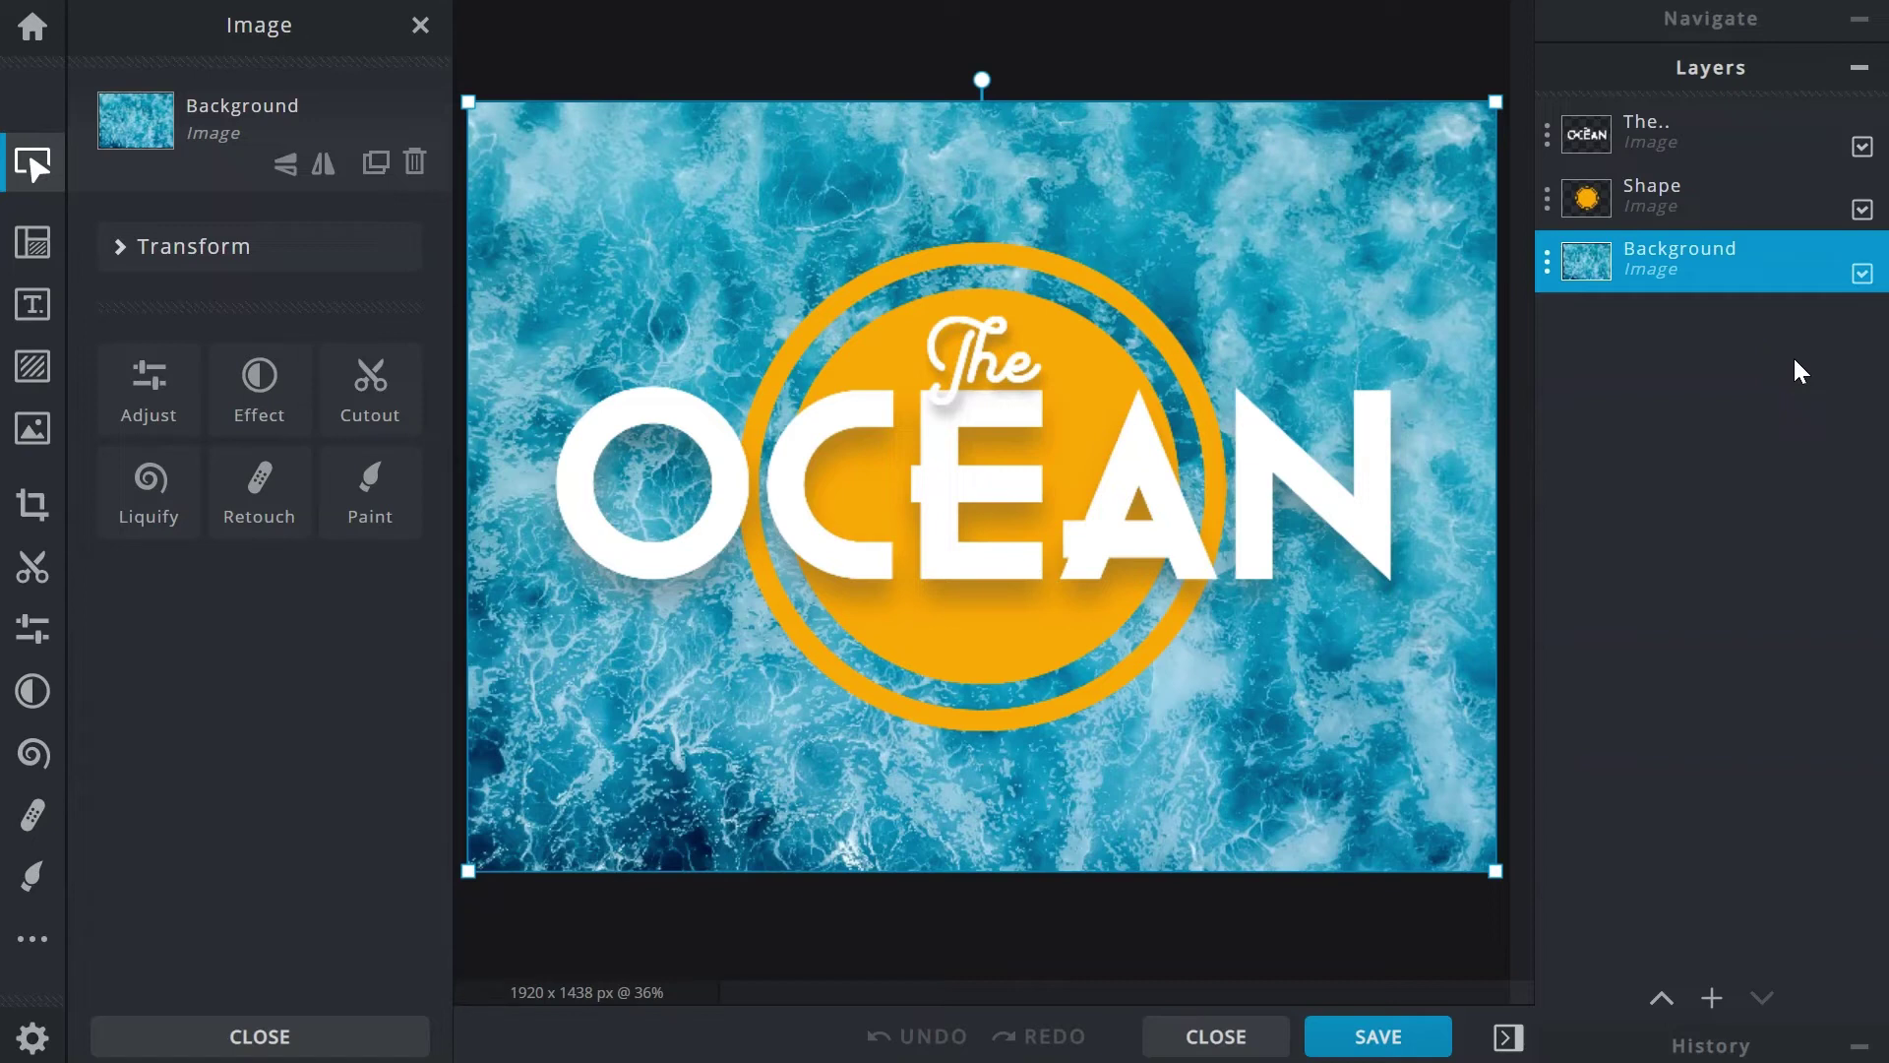
Hide the Background, Shape and OCEAN text layers, then make all three visible again
left_click(1862, 275)
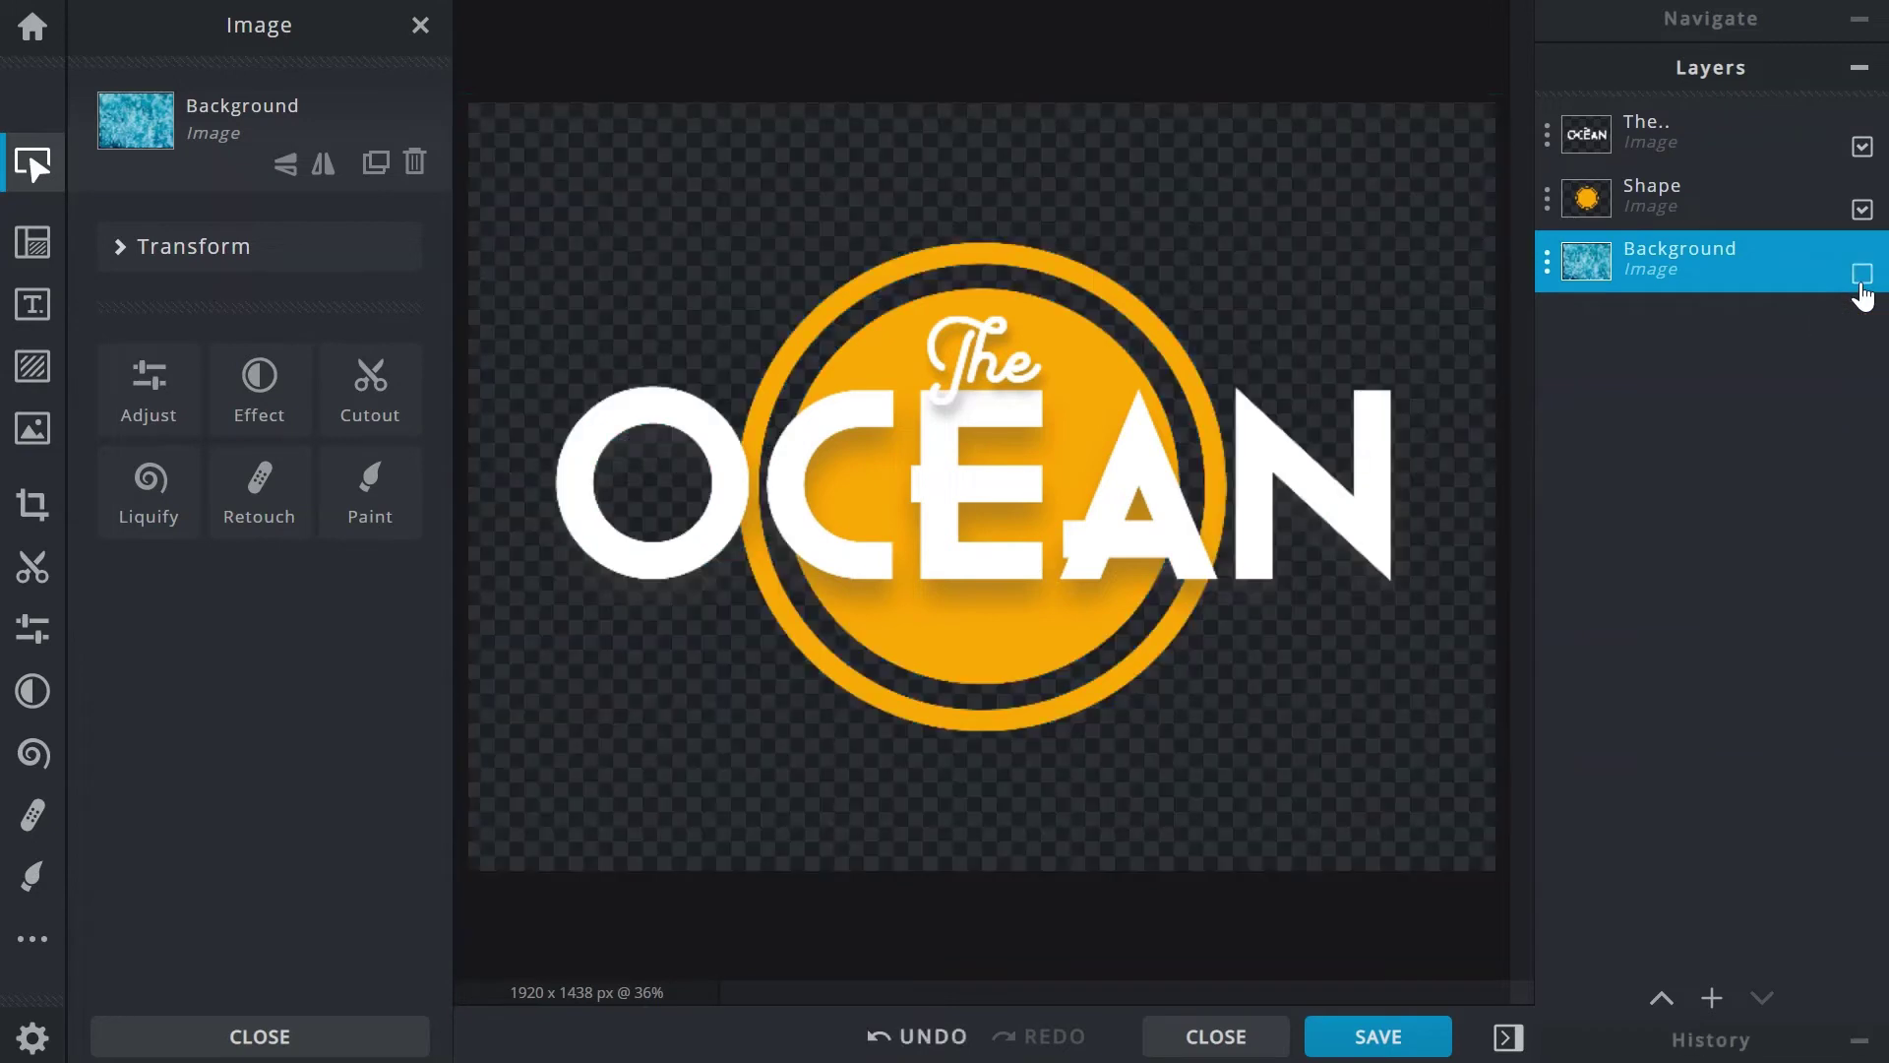
left_click(1861, 209)
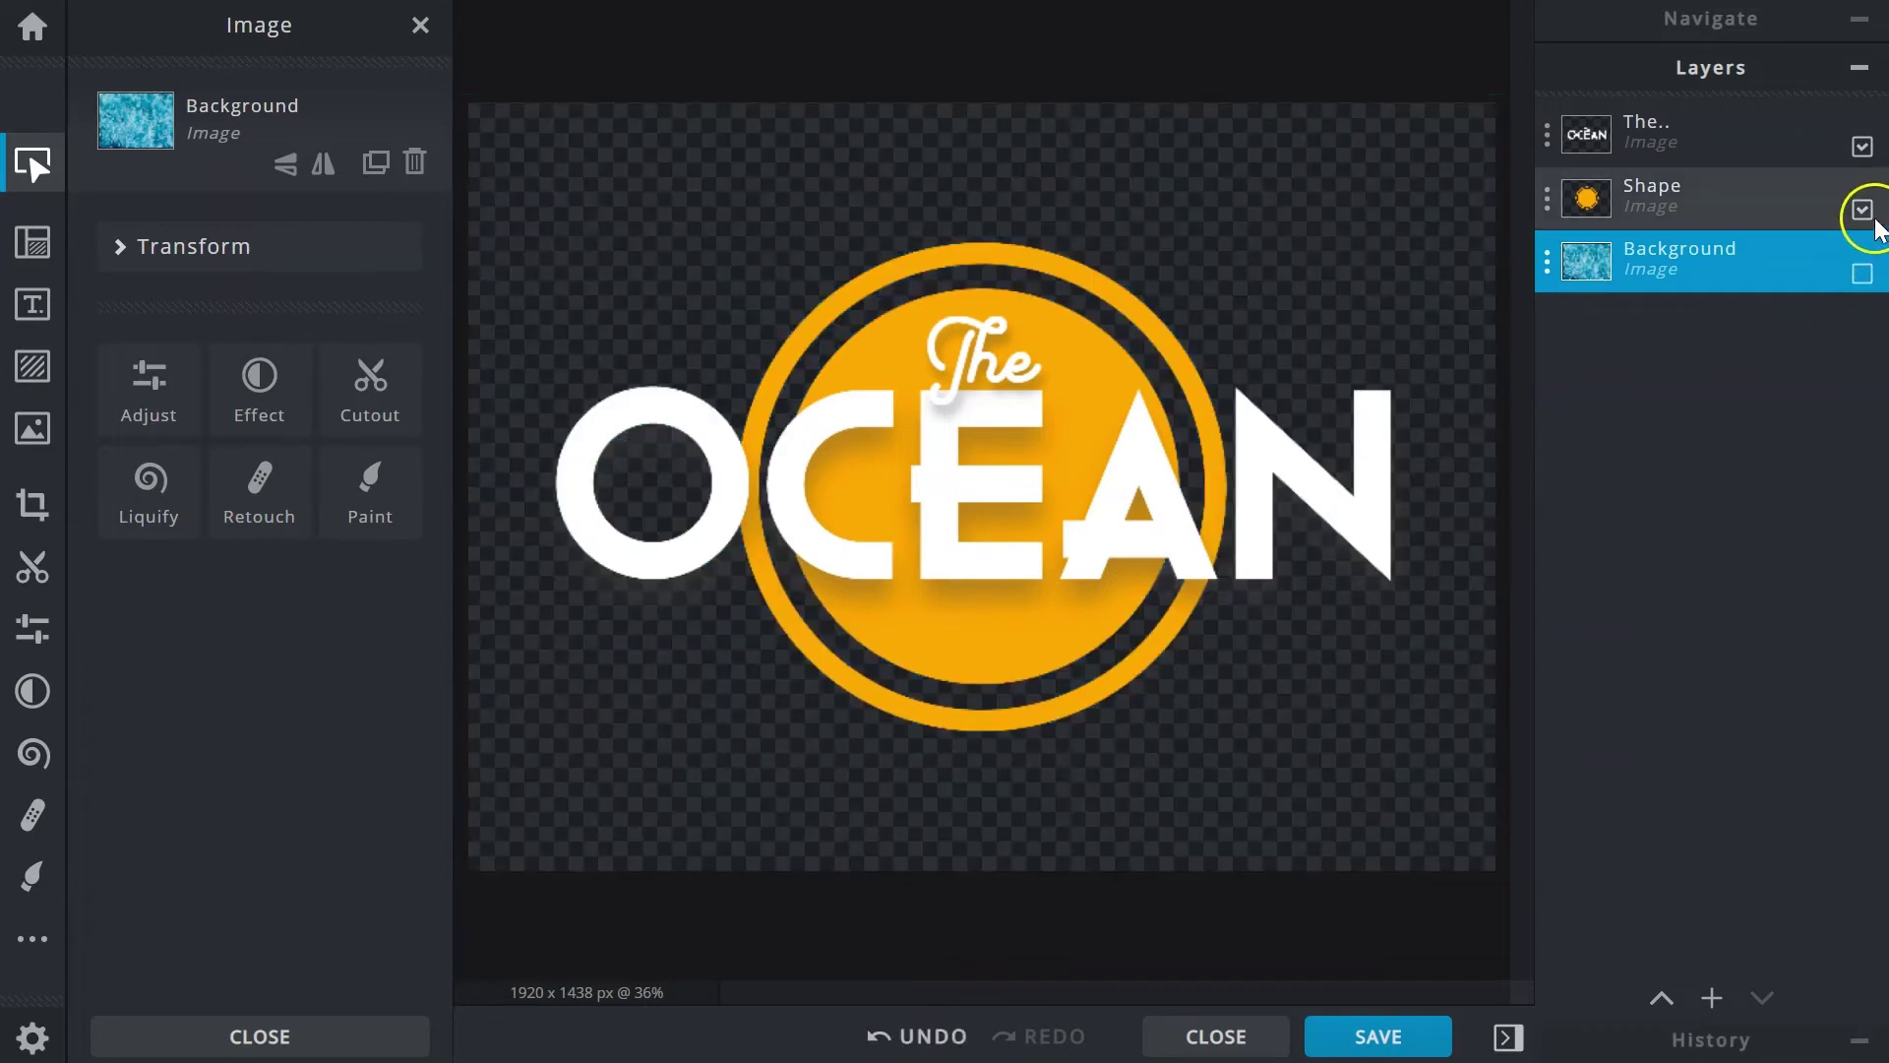
left_click(1863, 150)
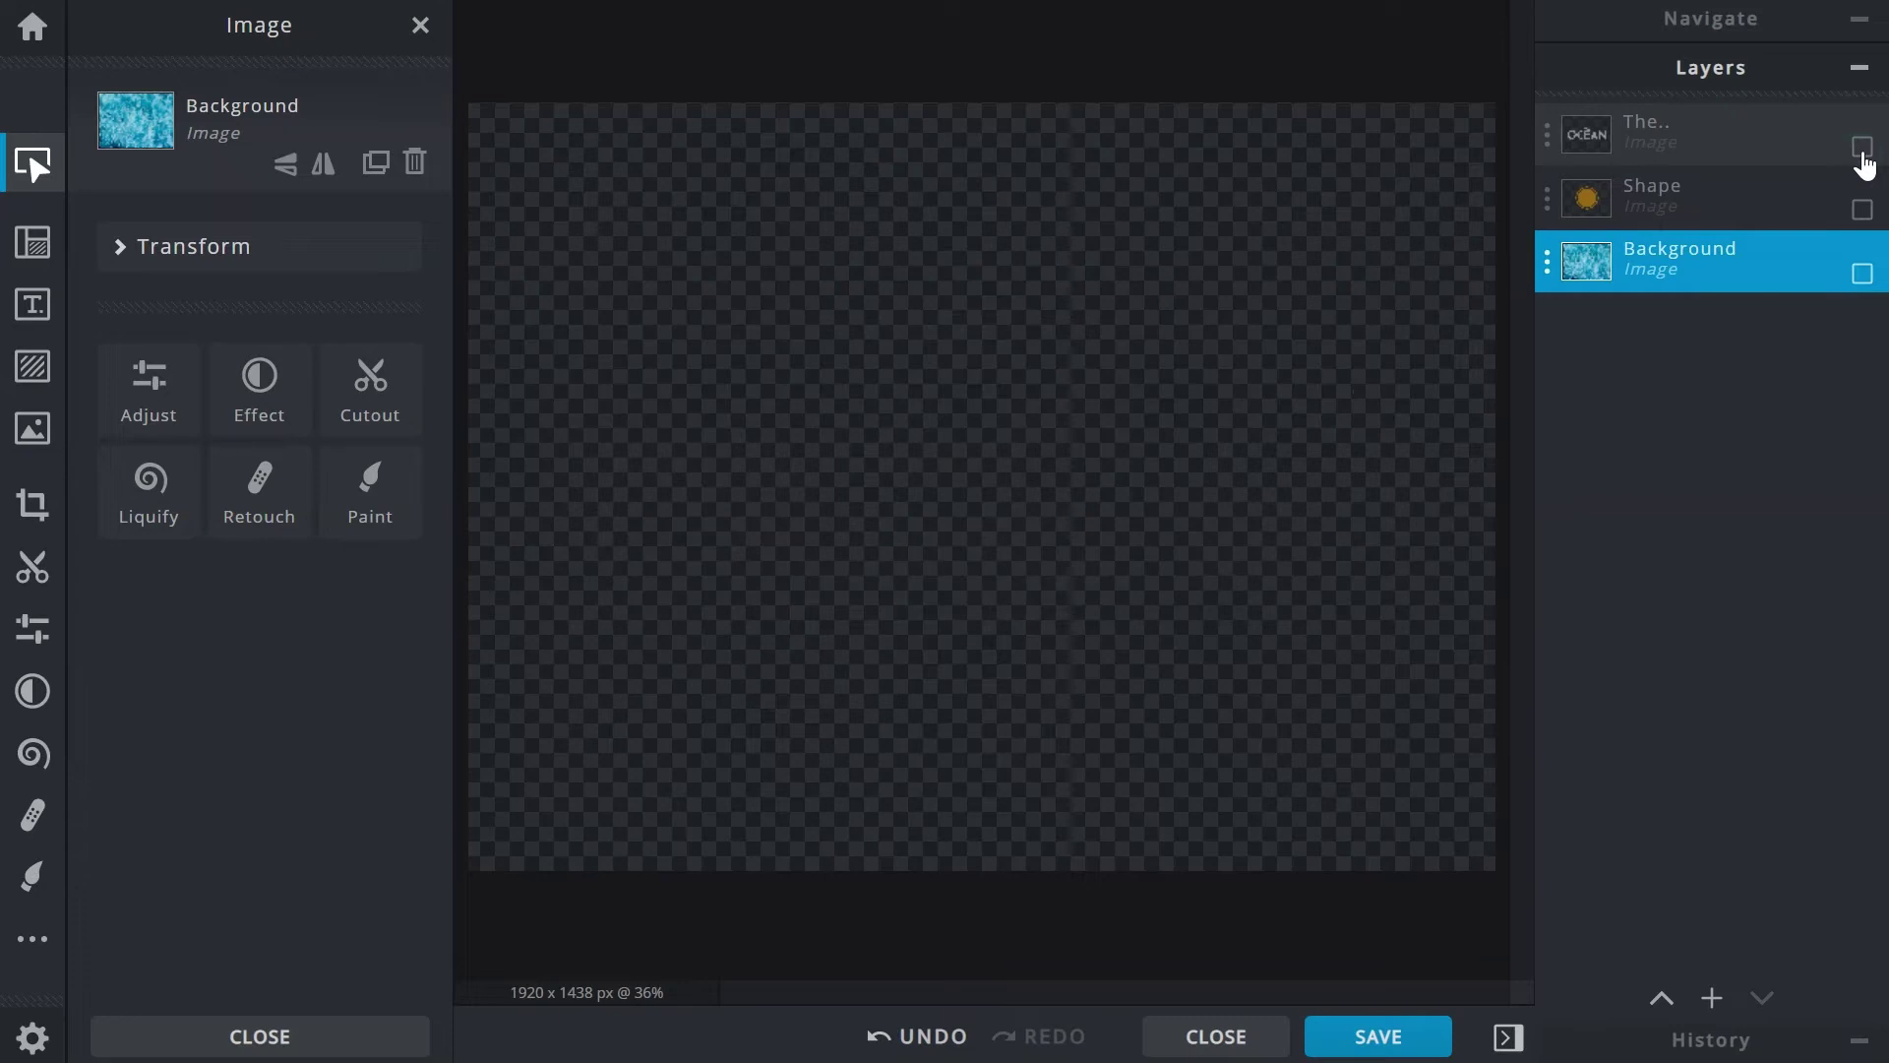
left_click(1863, 148)
left_click(1863, 210)
left_click(1862, 274)
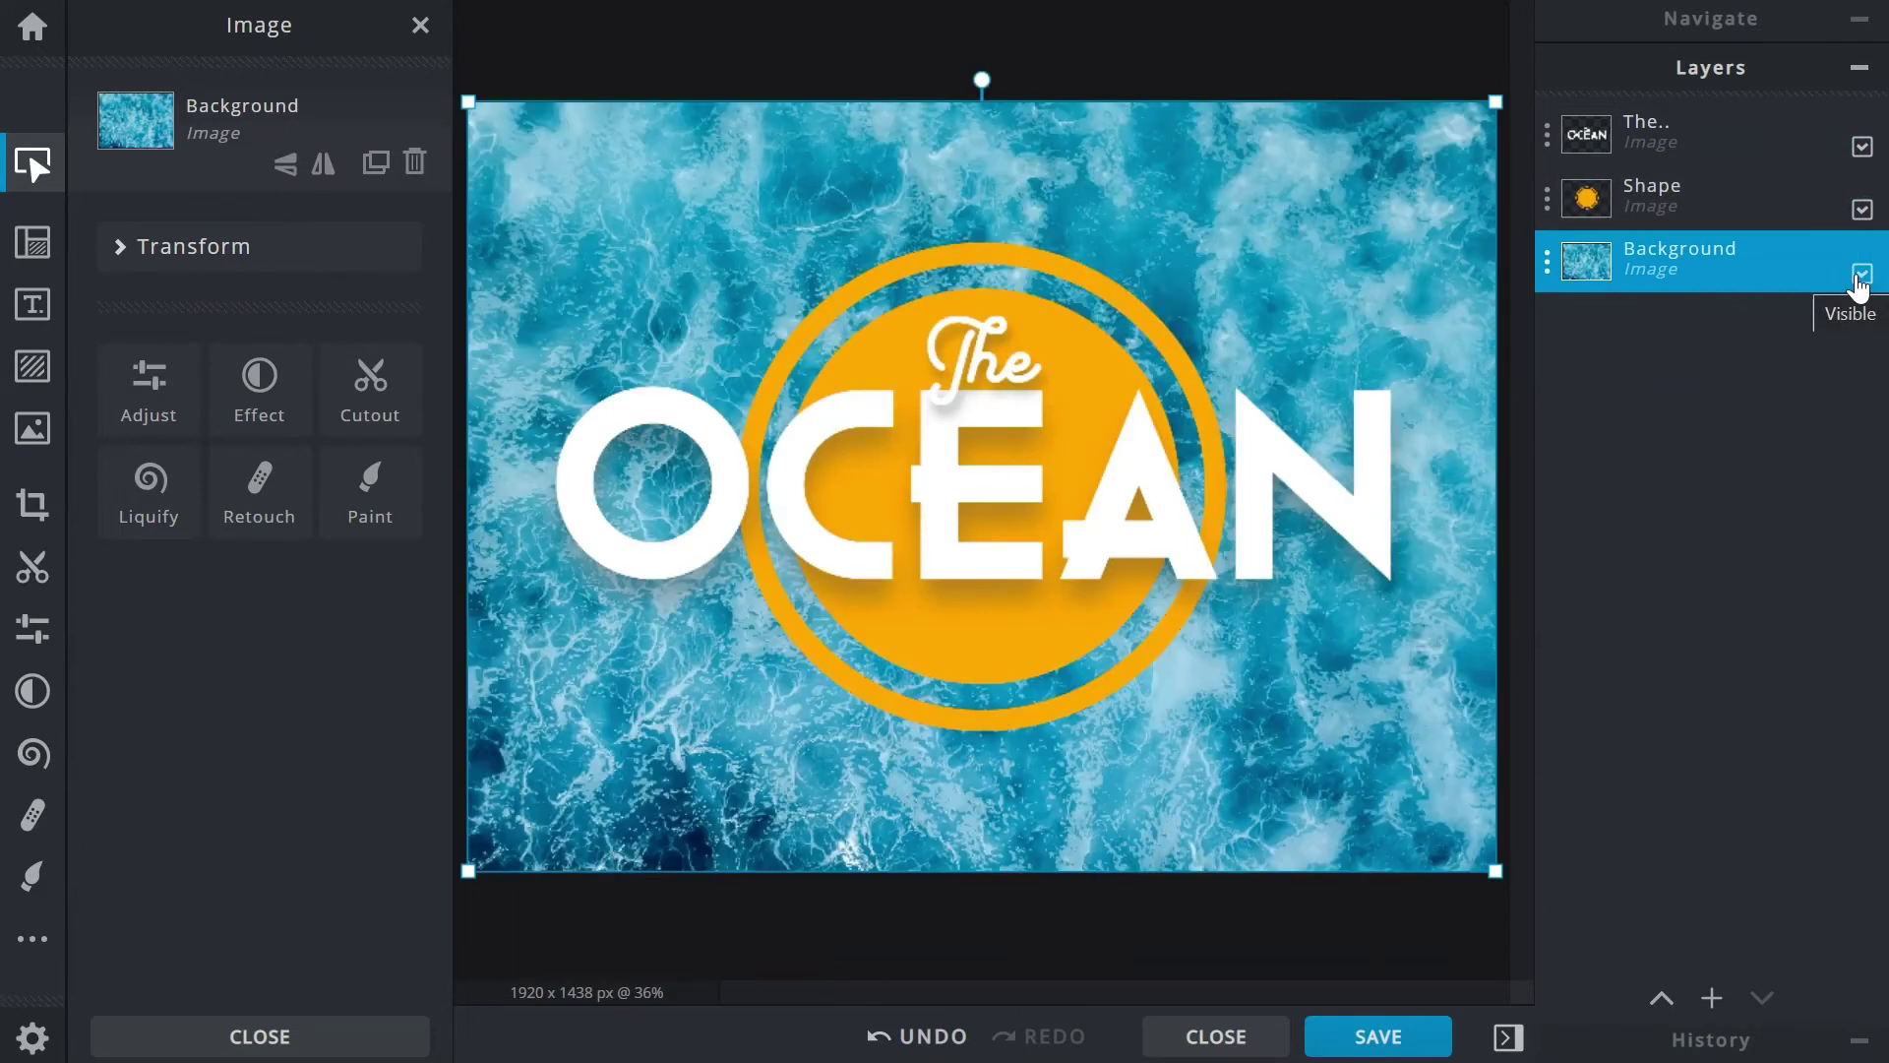
left_click(1548, 263)
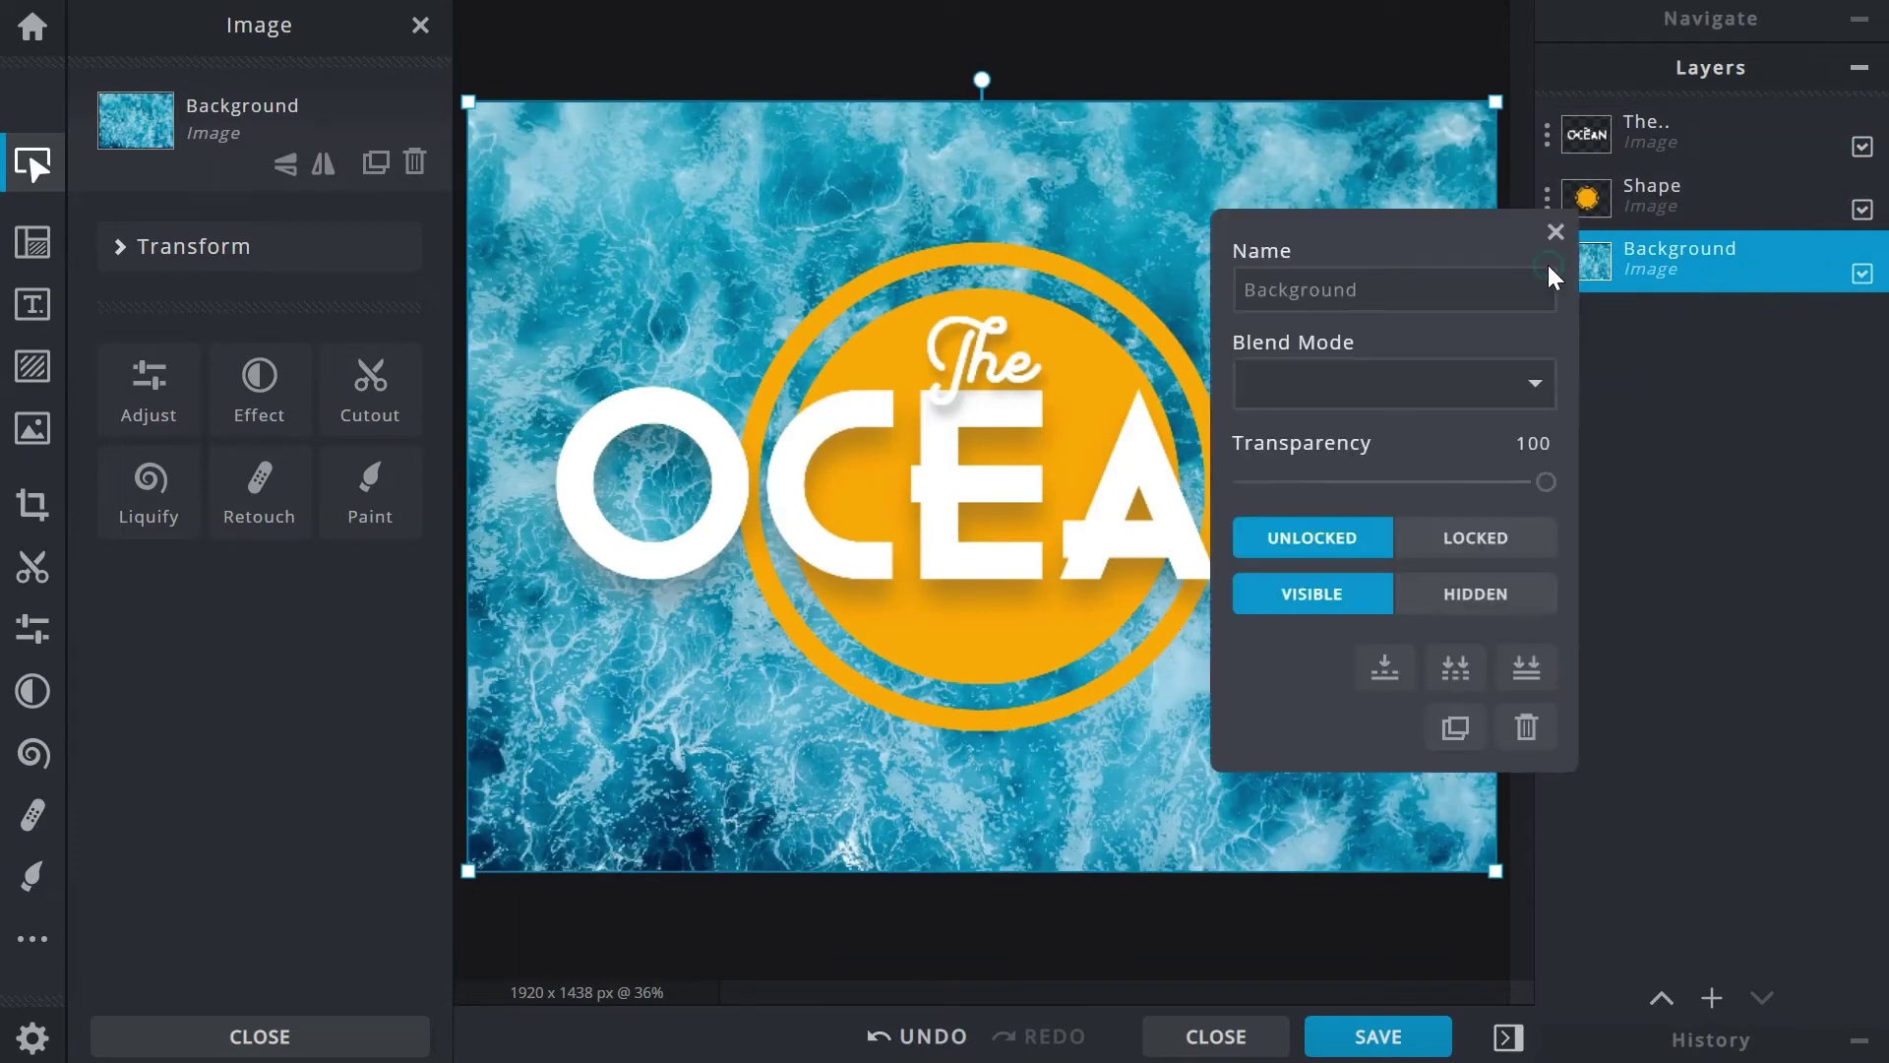
left_click(1528, 598)
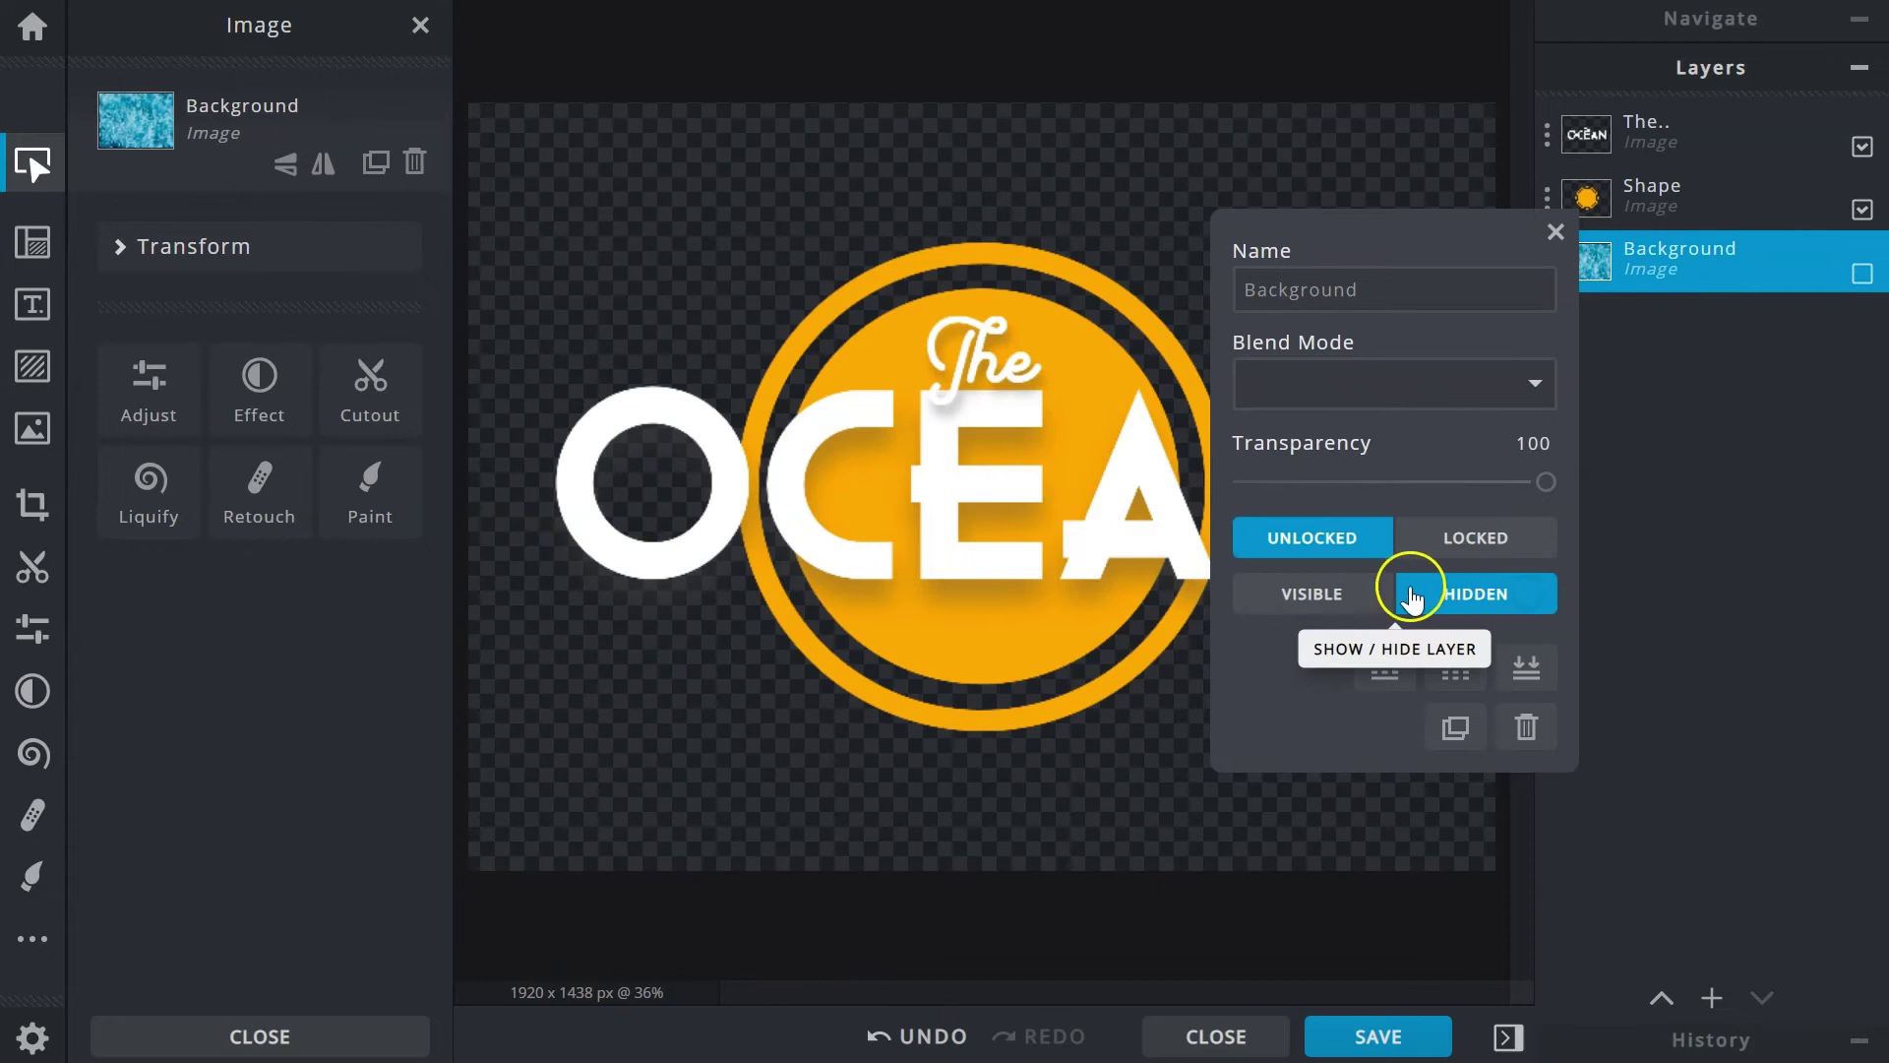
left_click(1366, 603)
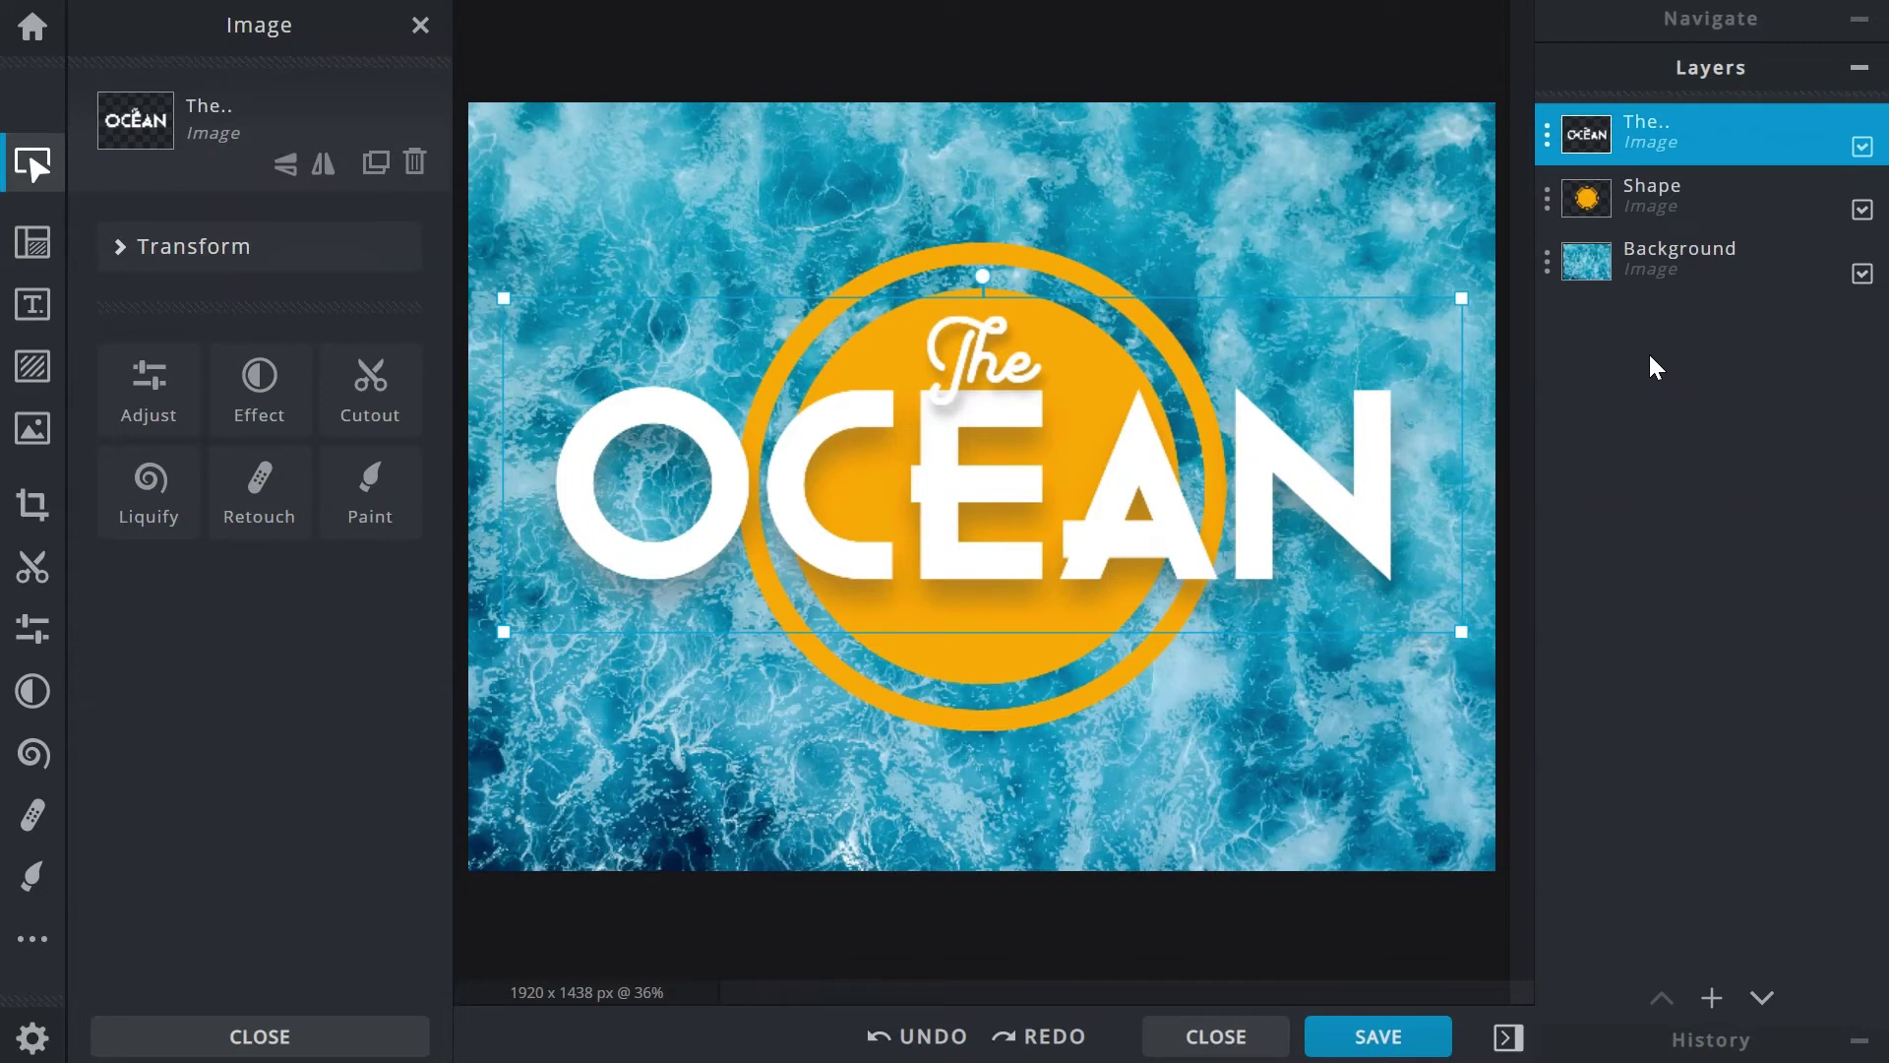
Open the OCEAN text layer's settings and leave its blend mode at None
left_click(1546, 137)
left_click(1463, 158)
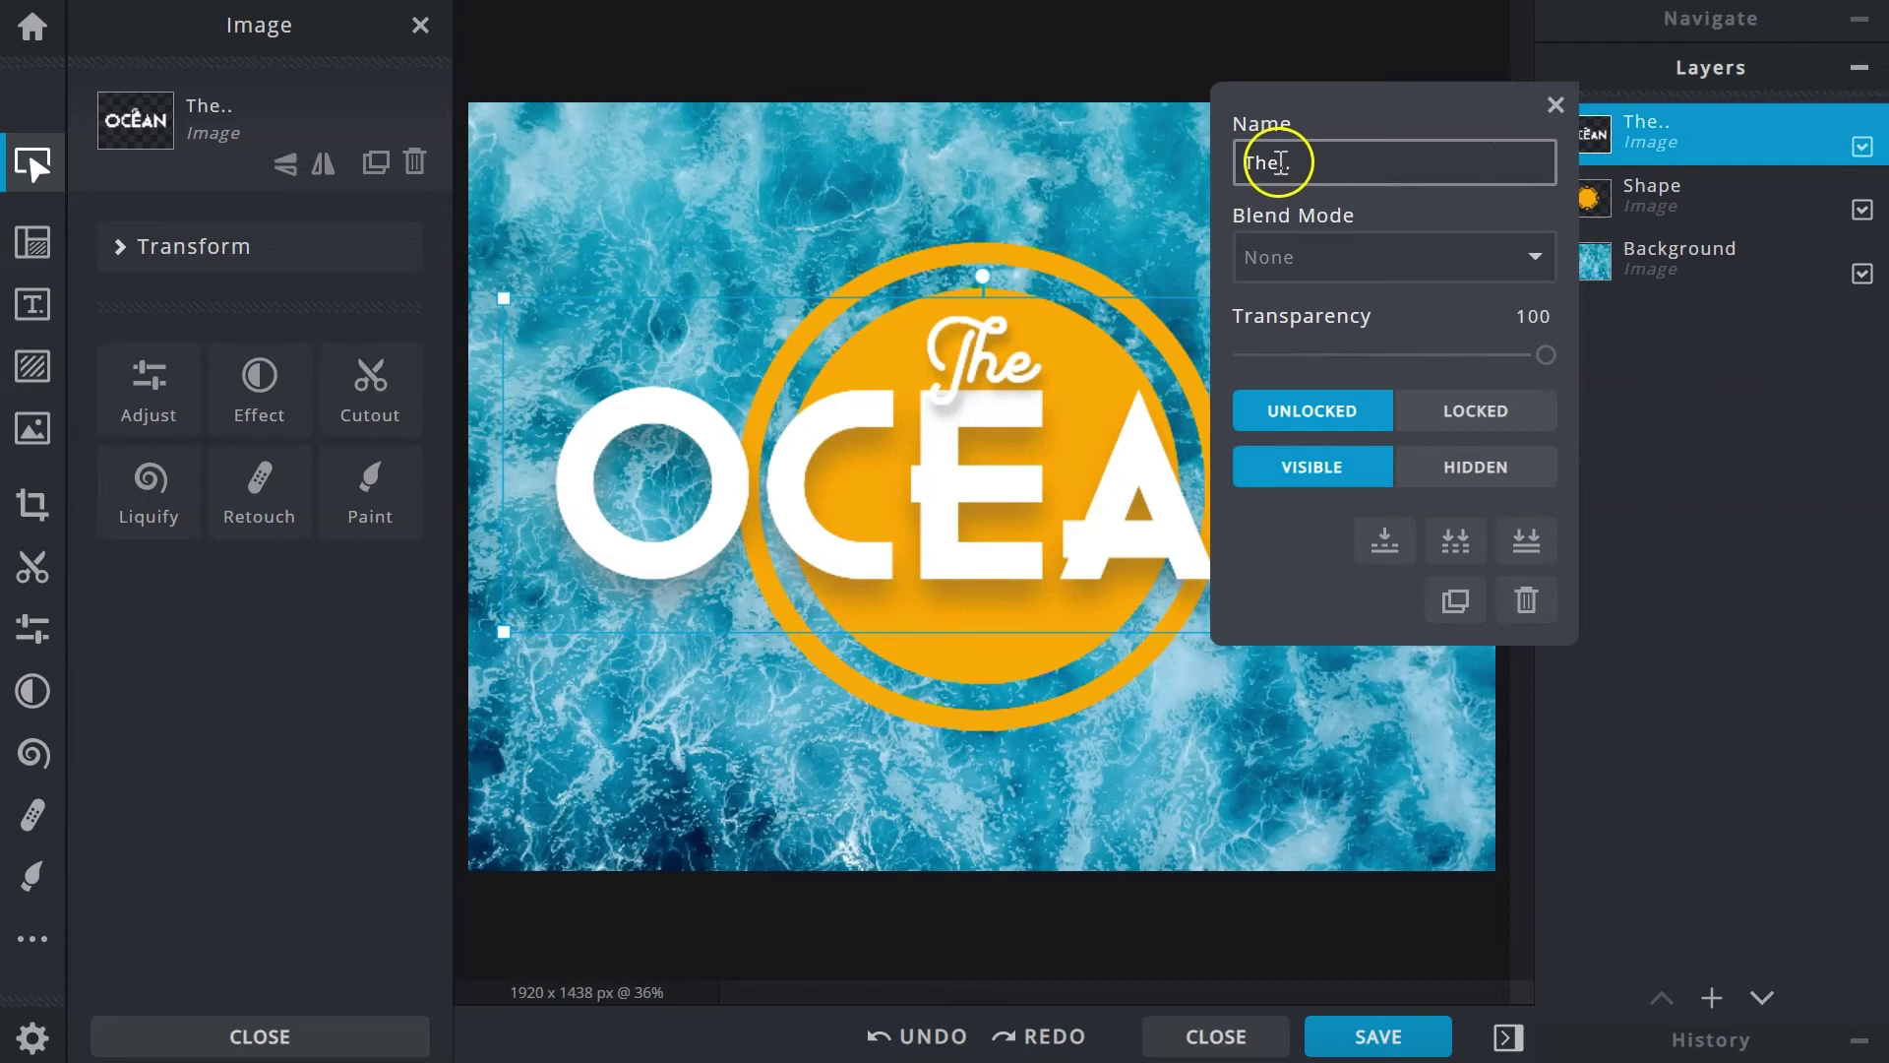
left_click(1264, 256)
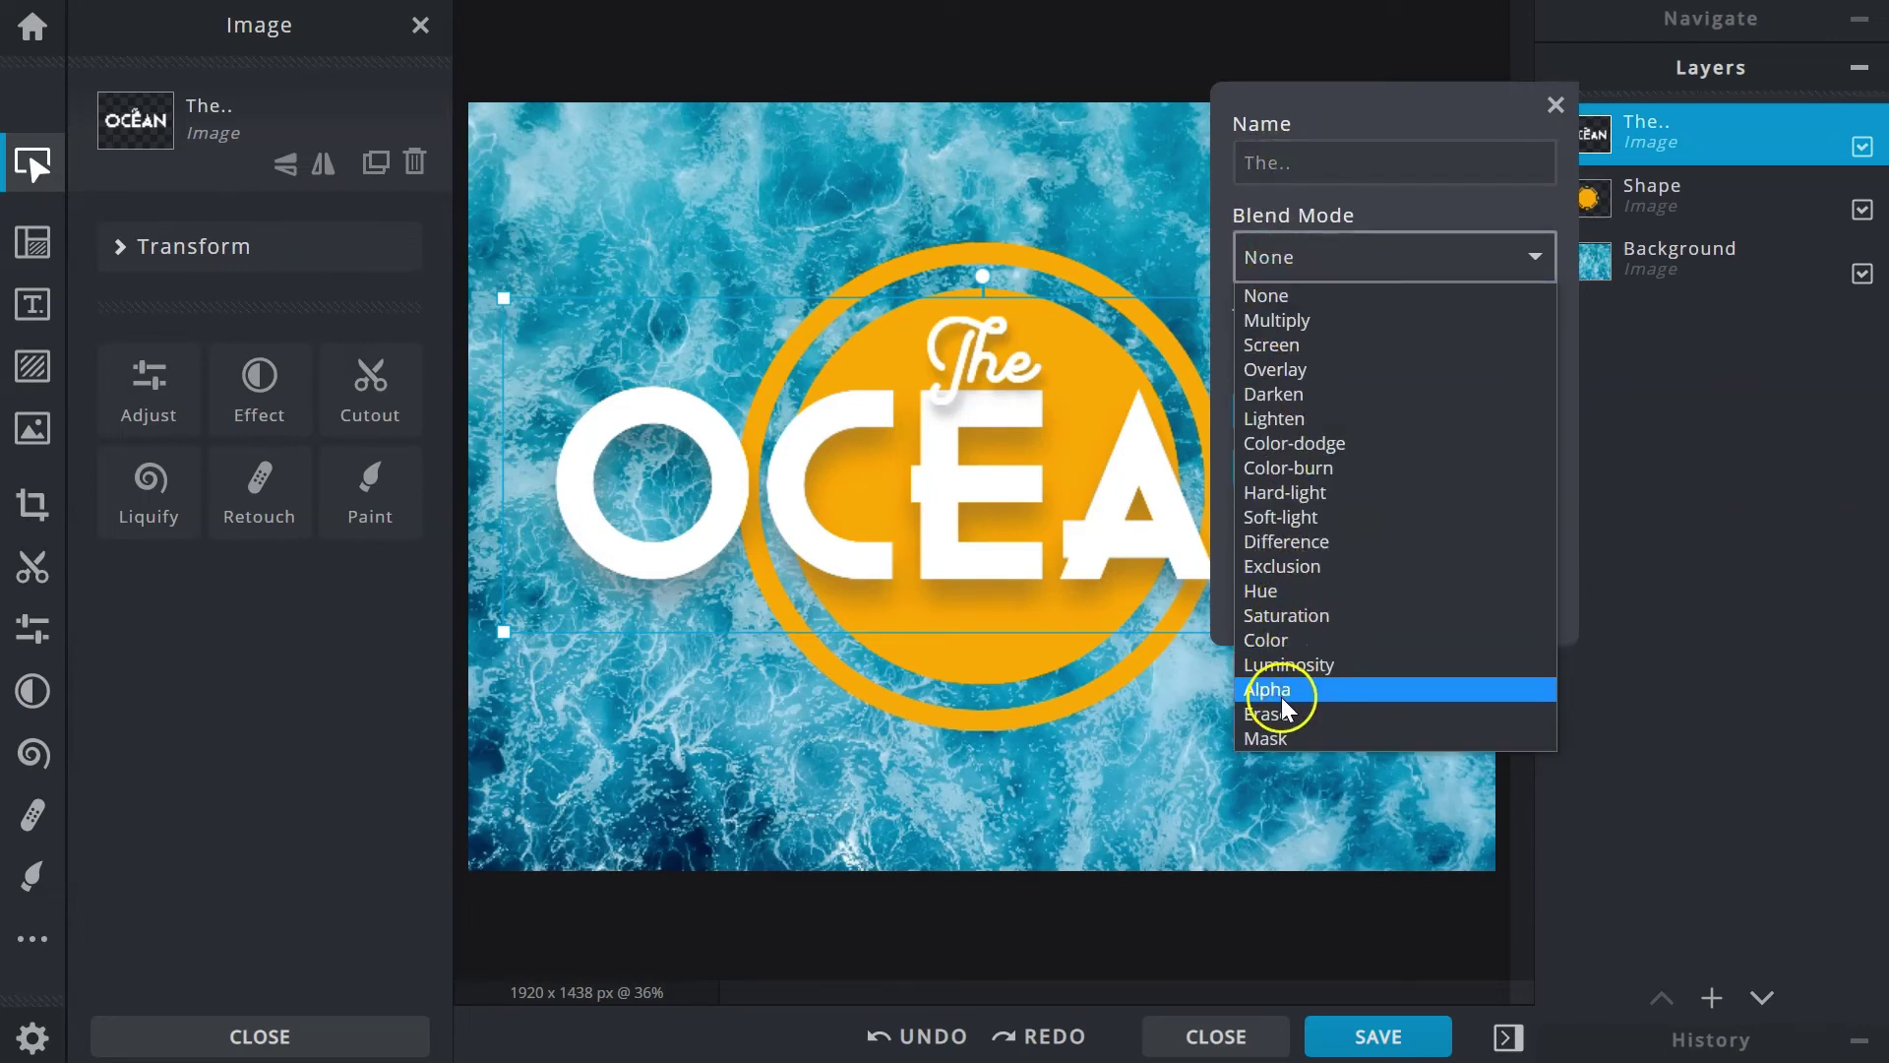
left_click(1289, 292)
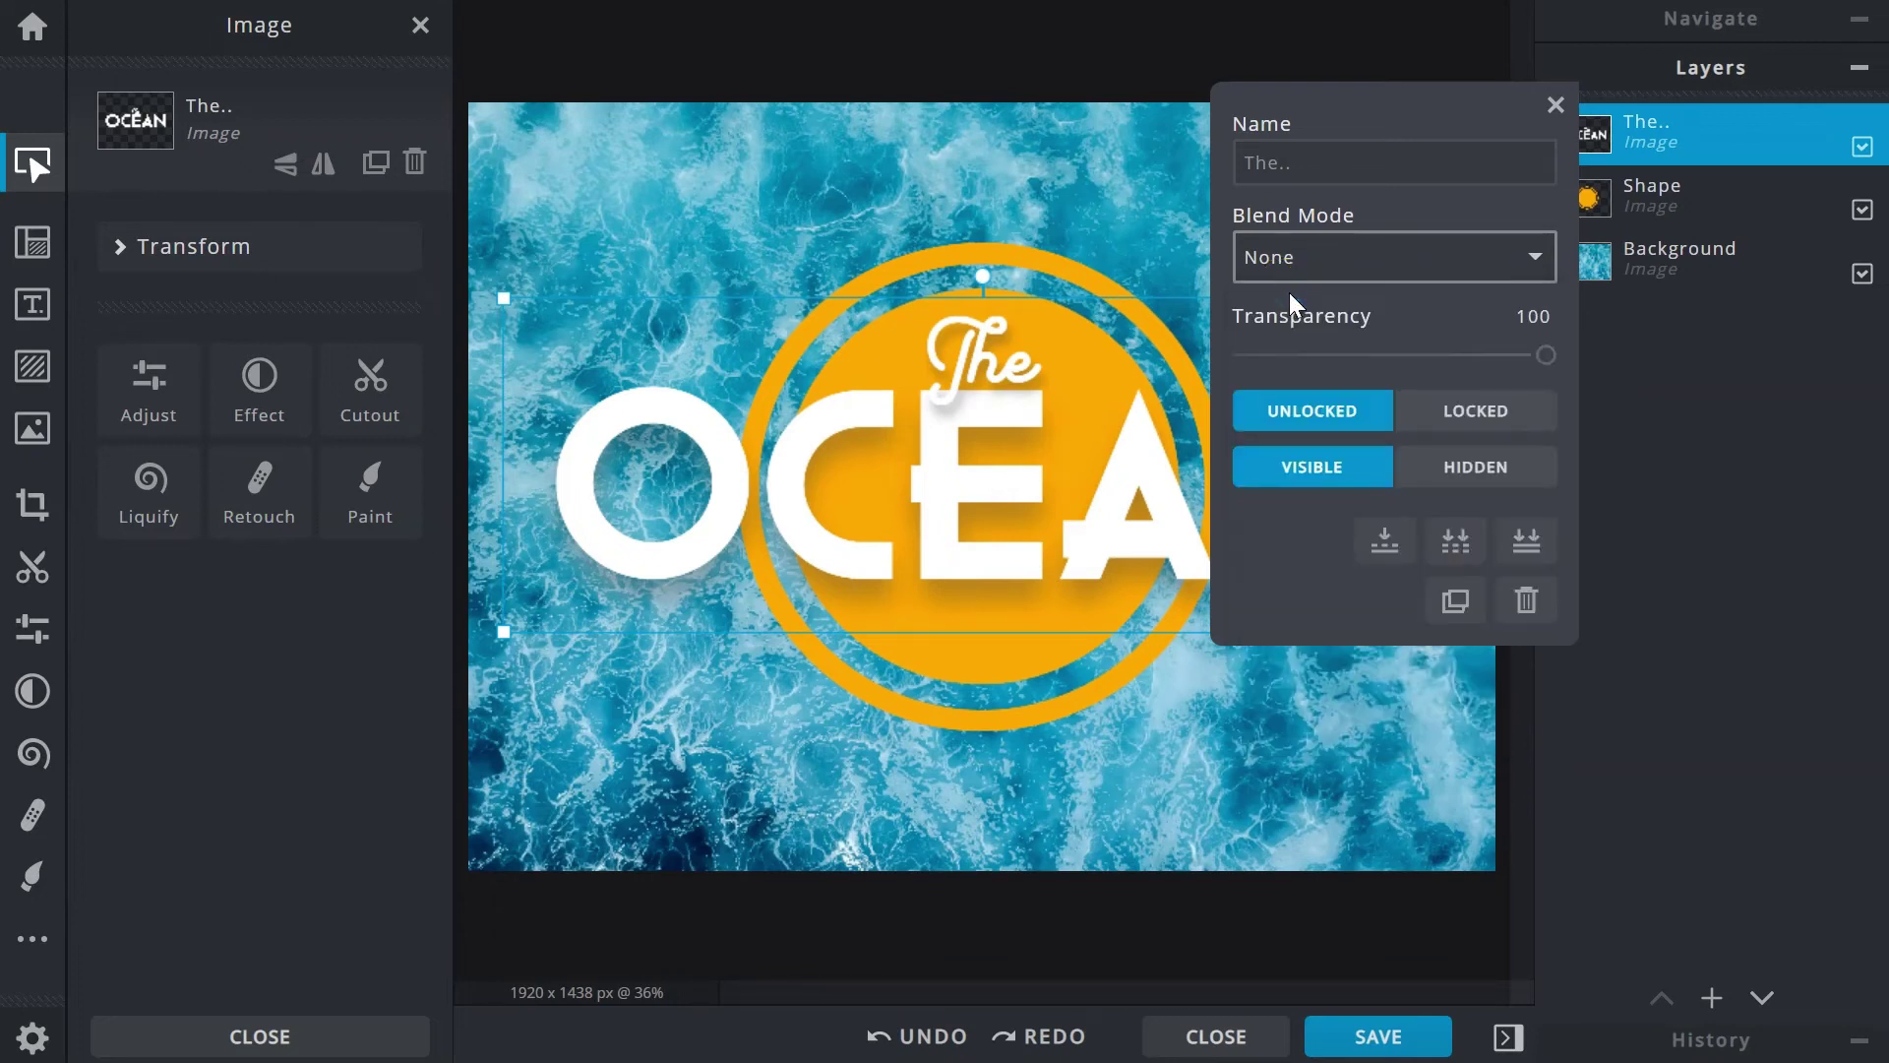
Drag the text layer's Transparency slider, then close its settings with the text still opaque
mouse_move(1543, 355)
left_mouse_down()
mouse_move(1277, 356)
mouse_move(1562, 376)
left_mouse_up()
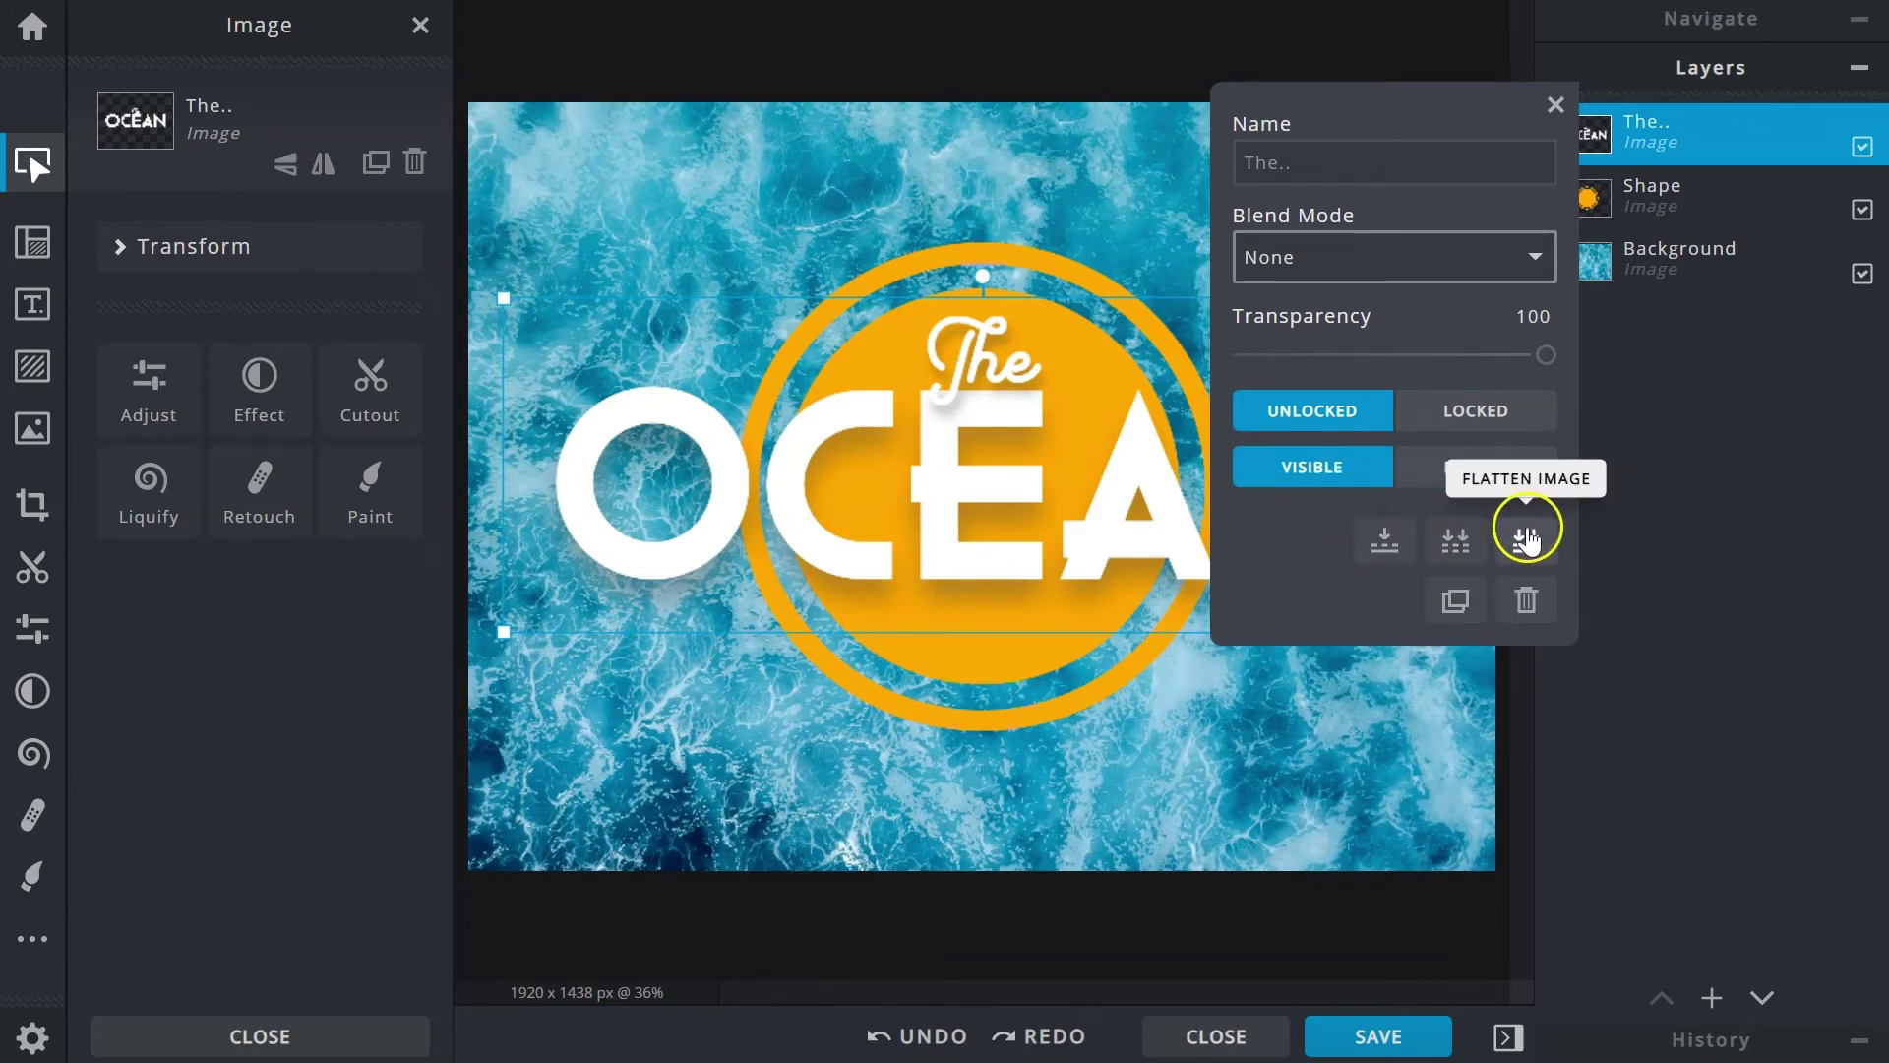
left_click(1557, 103)
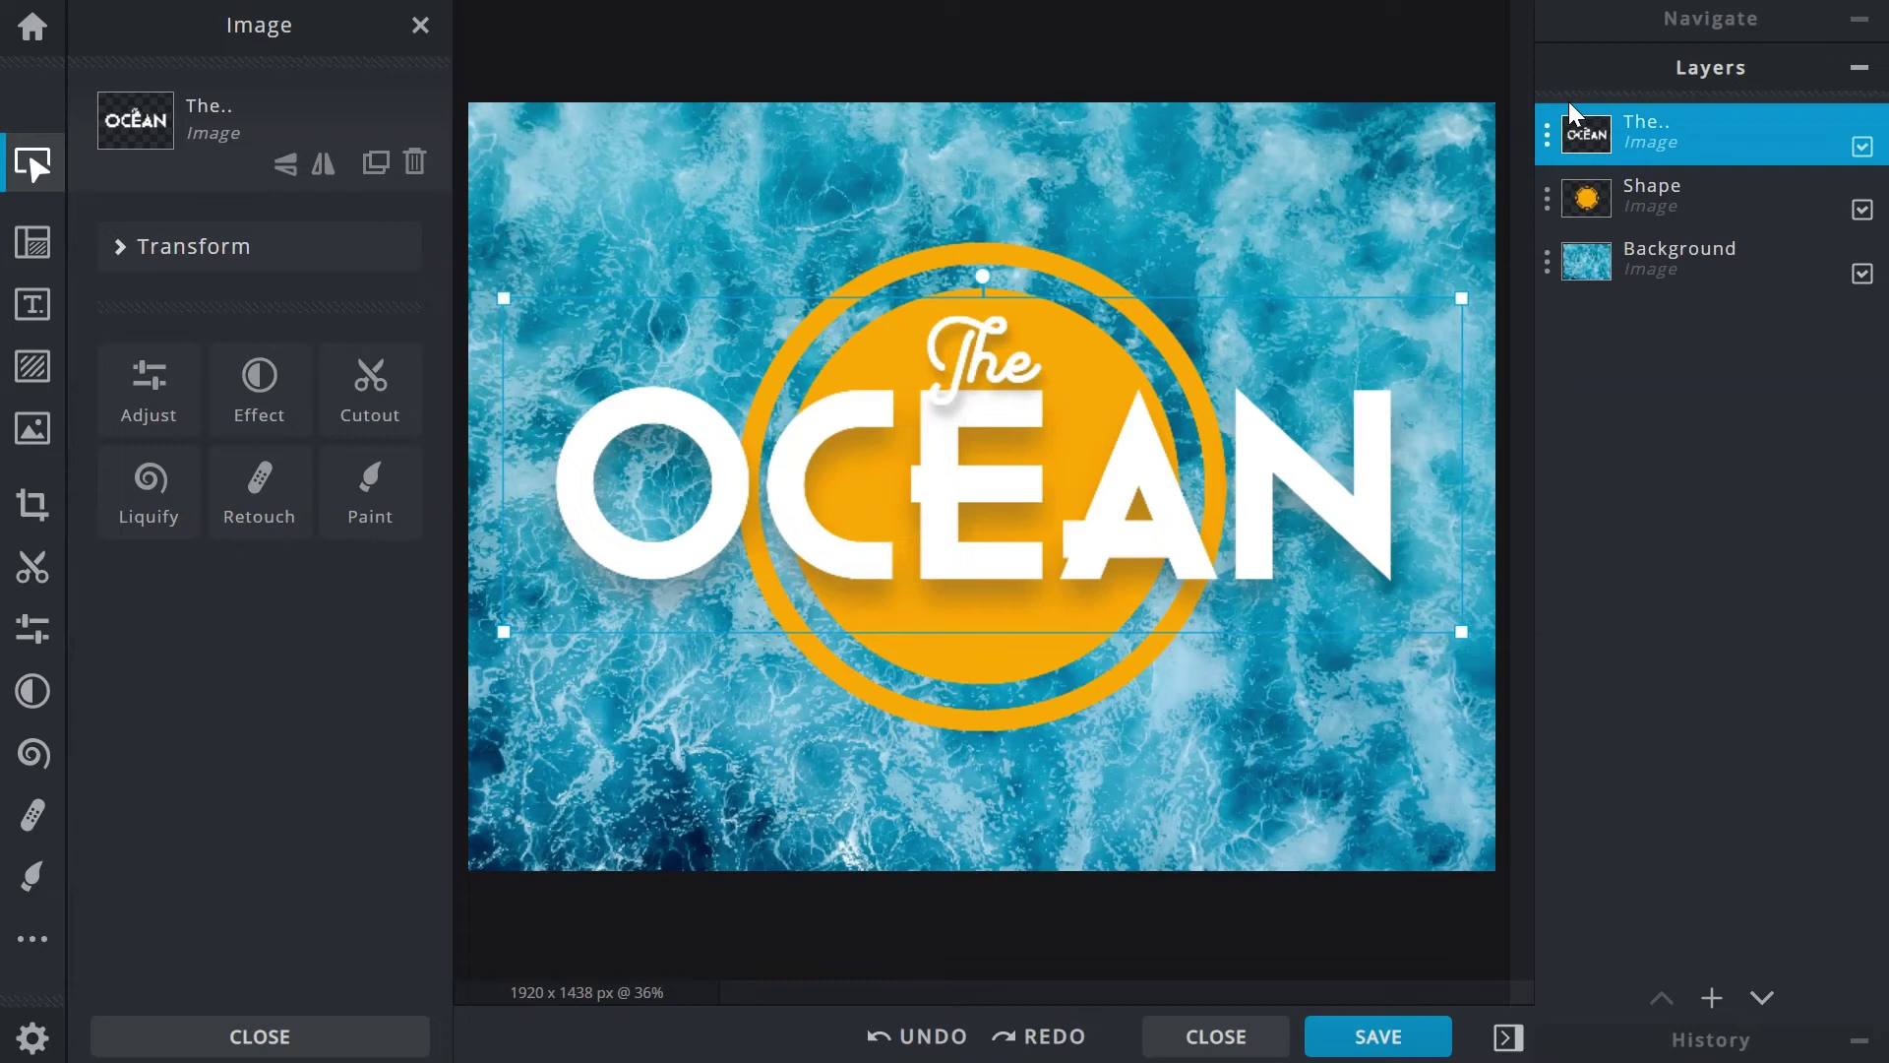
left_click(1596, 134)
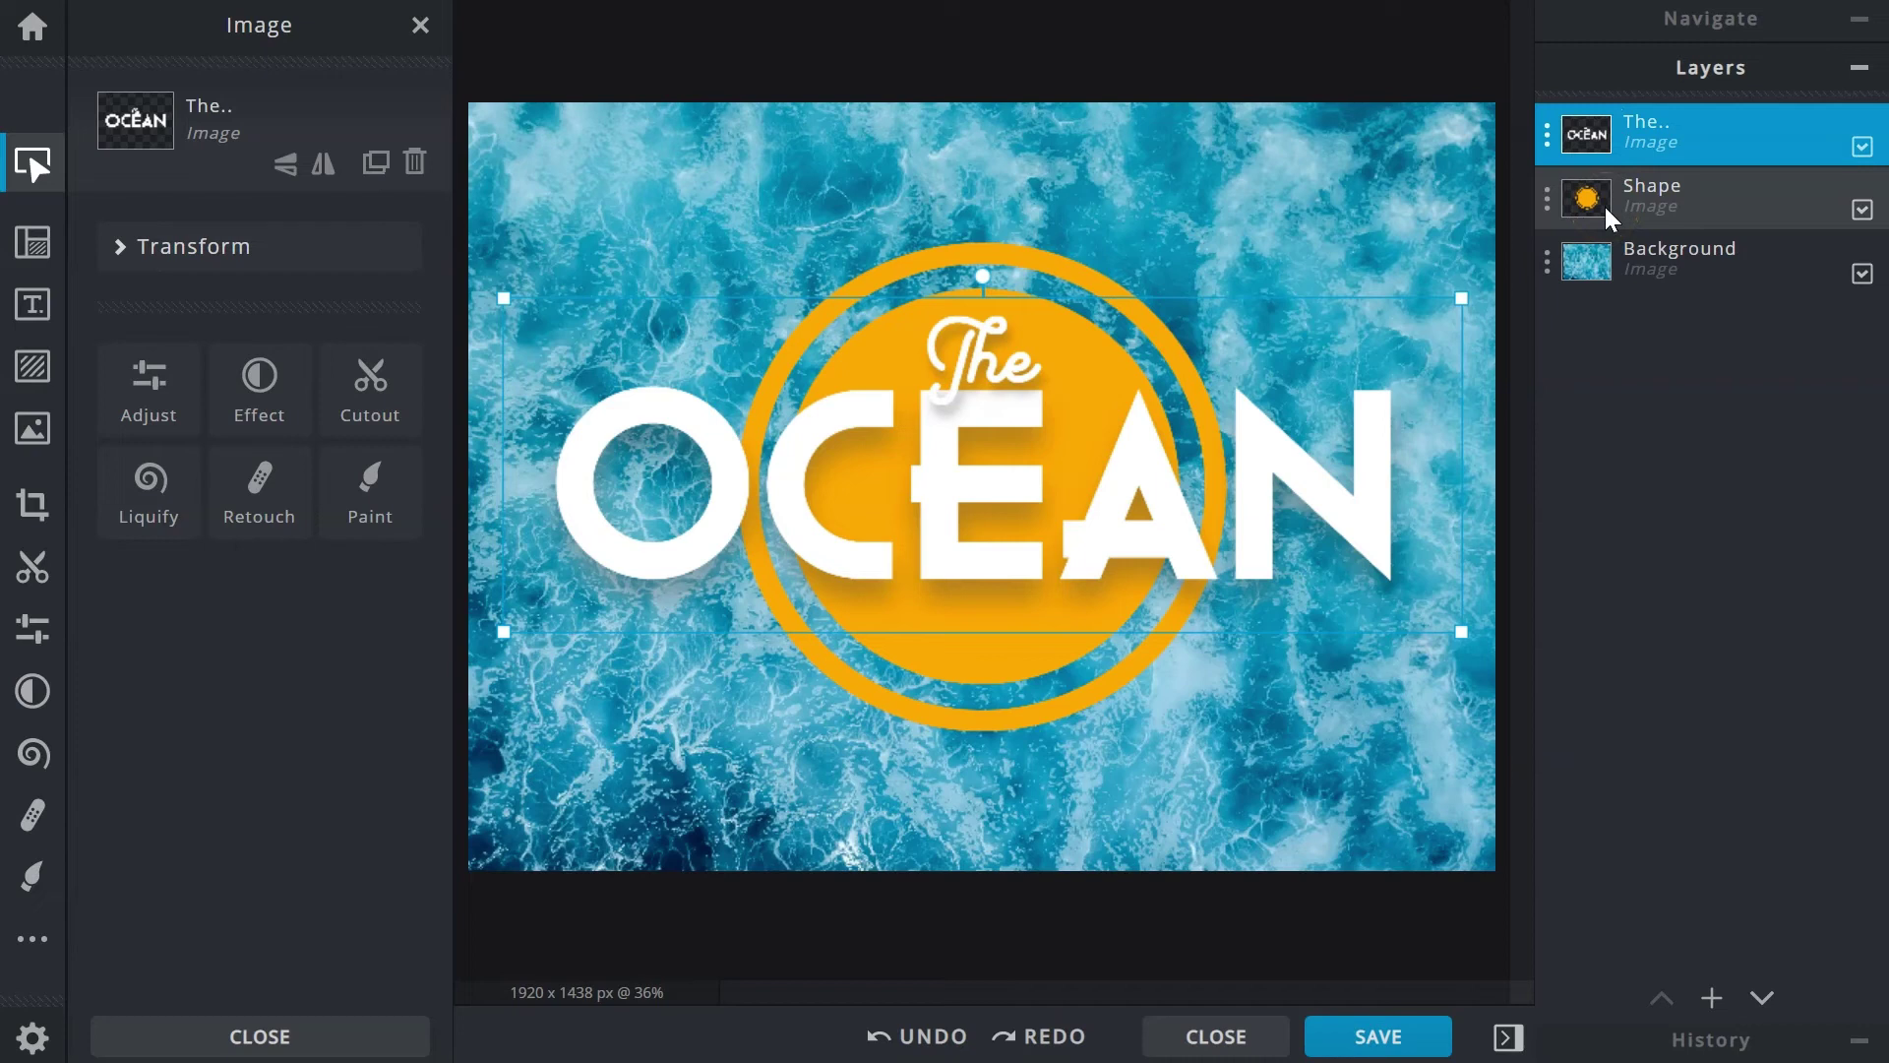
left_click(1547, 135)
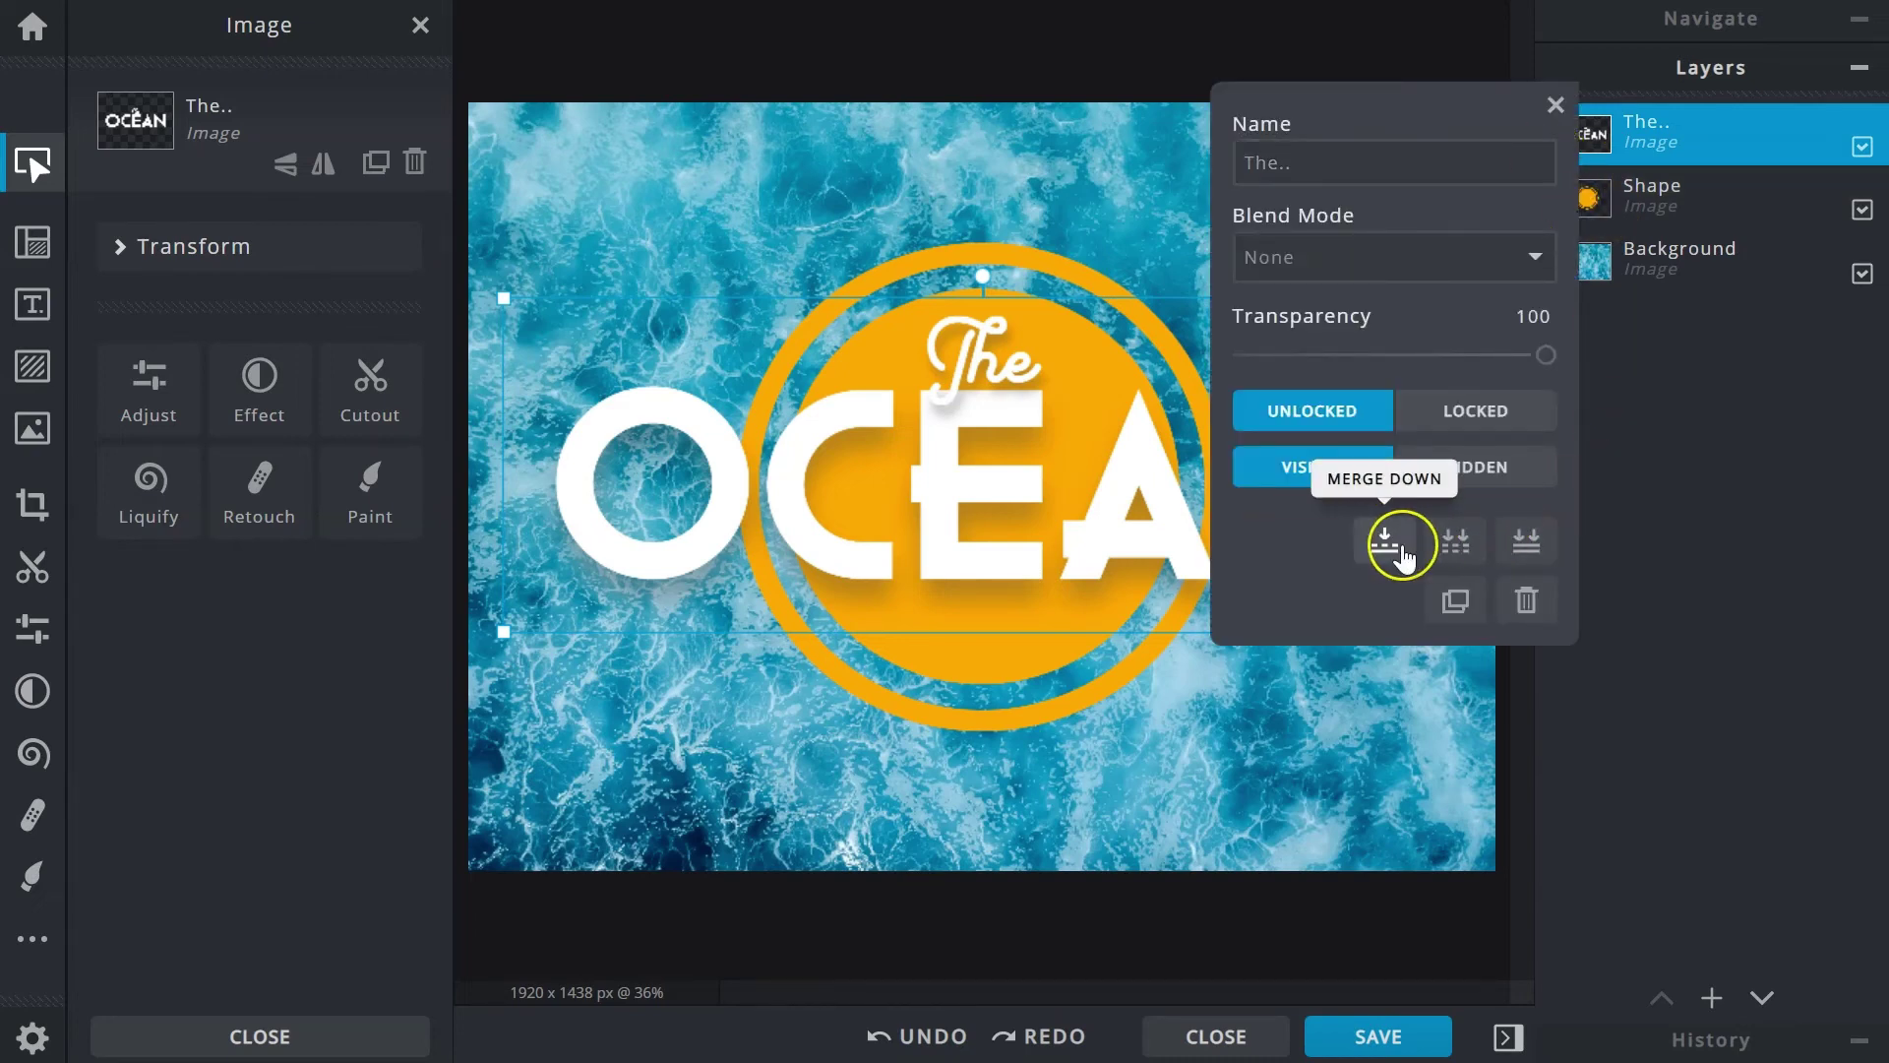
left_click(1402, 547)
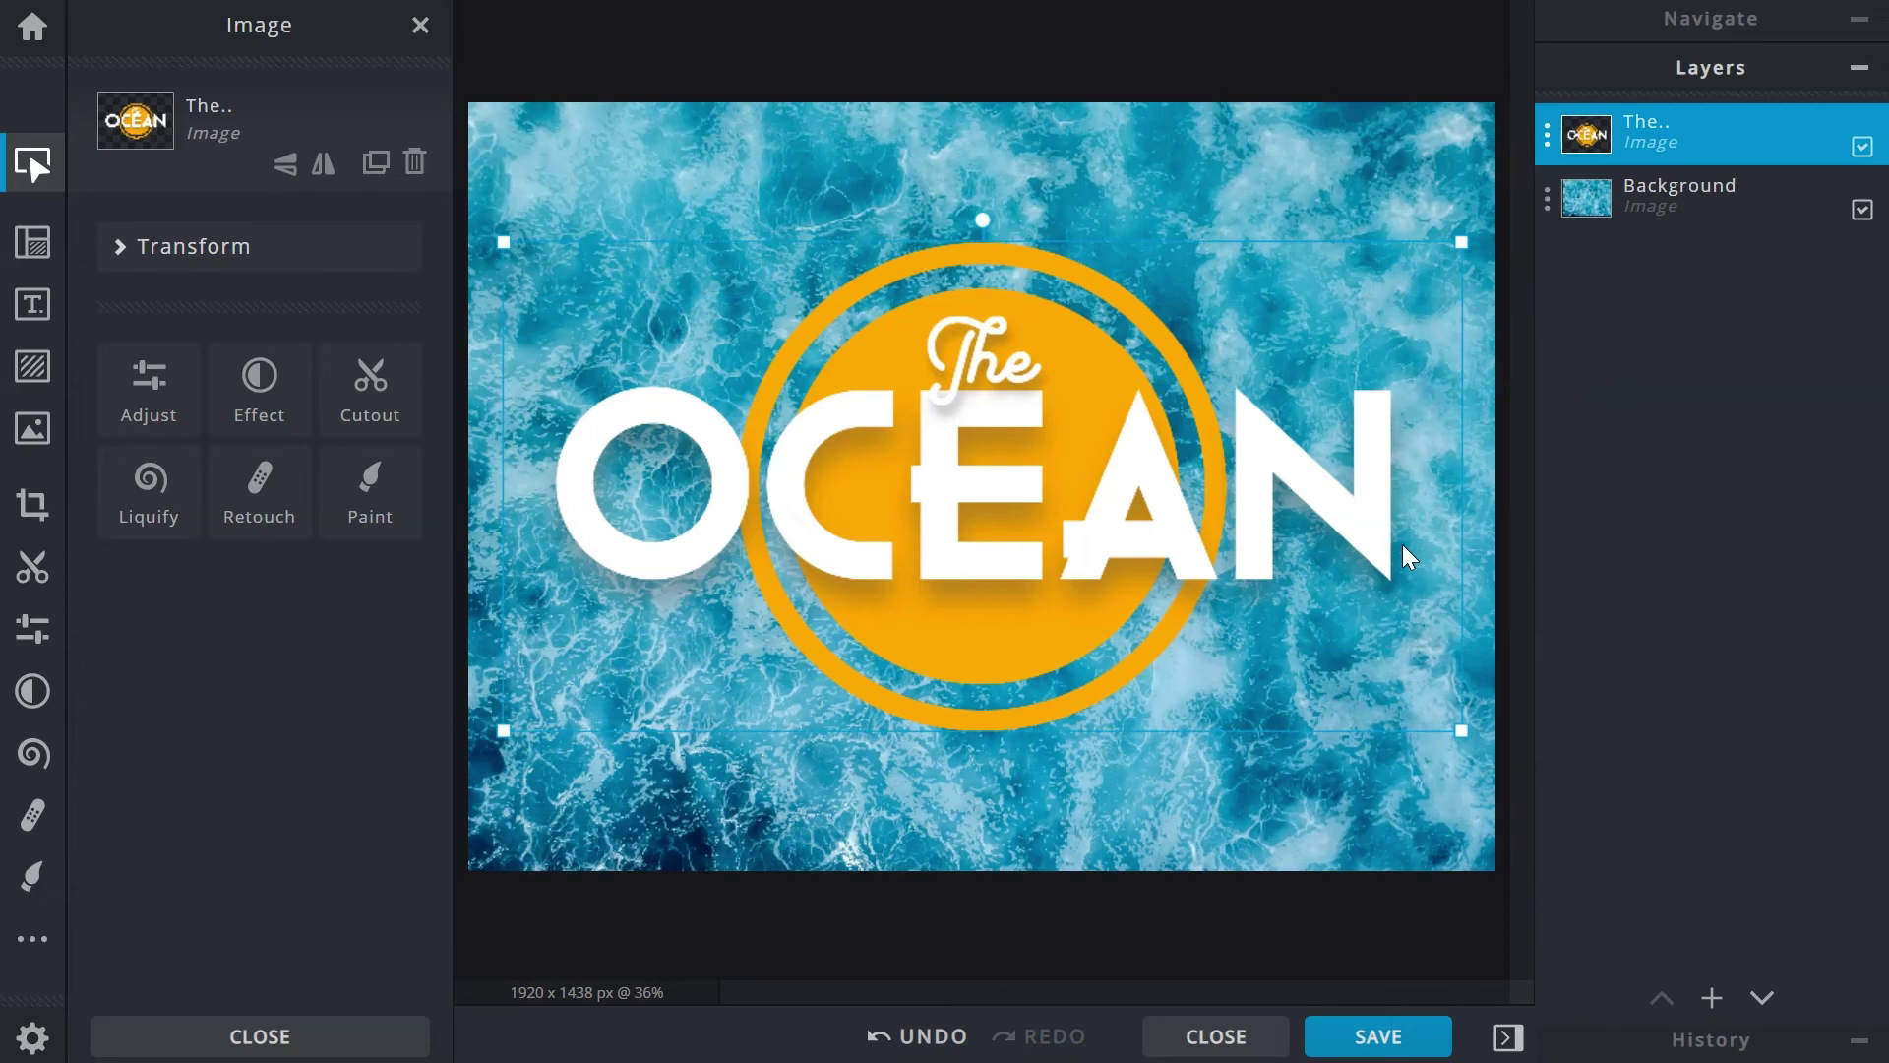
left_click_drag(997, 500, 937, 542)
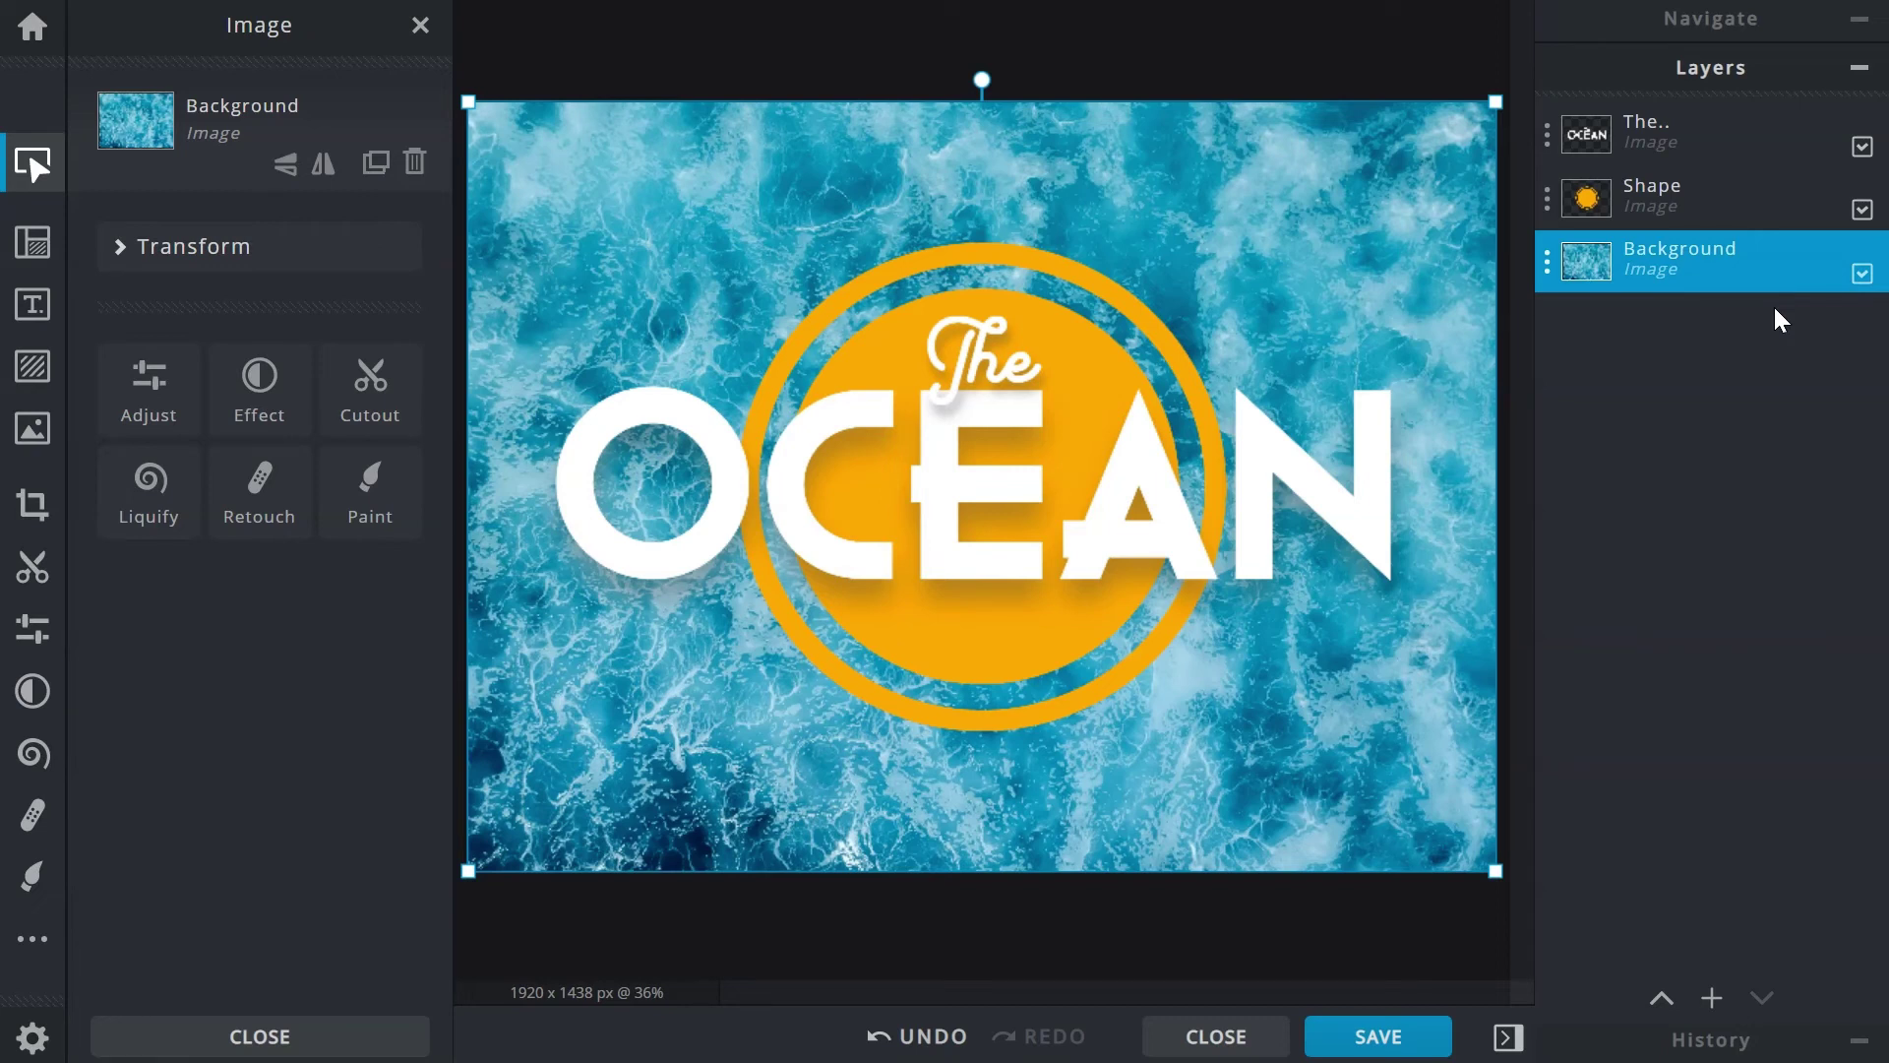
left_click(1860, 210)
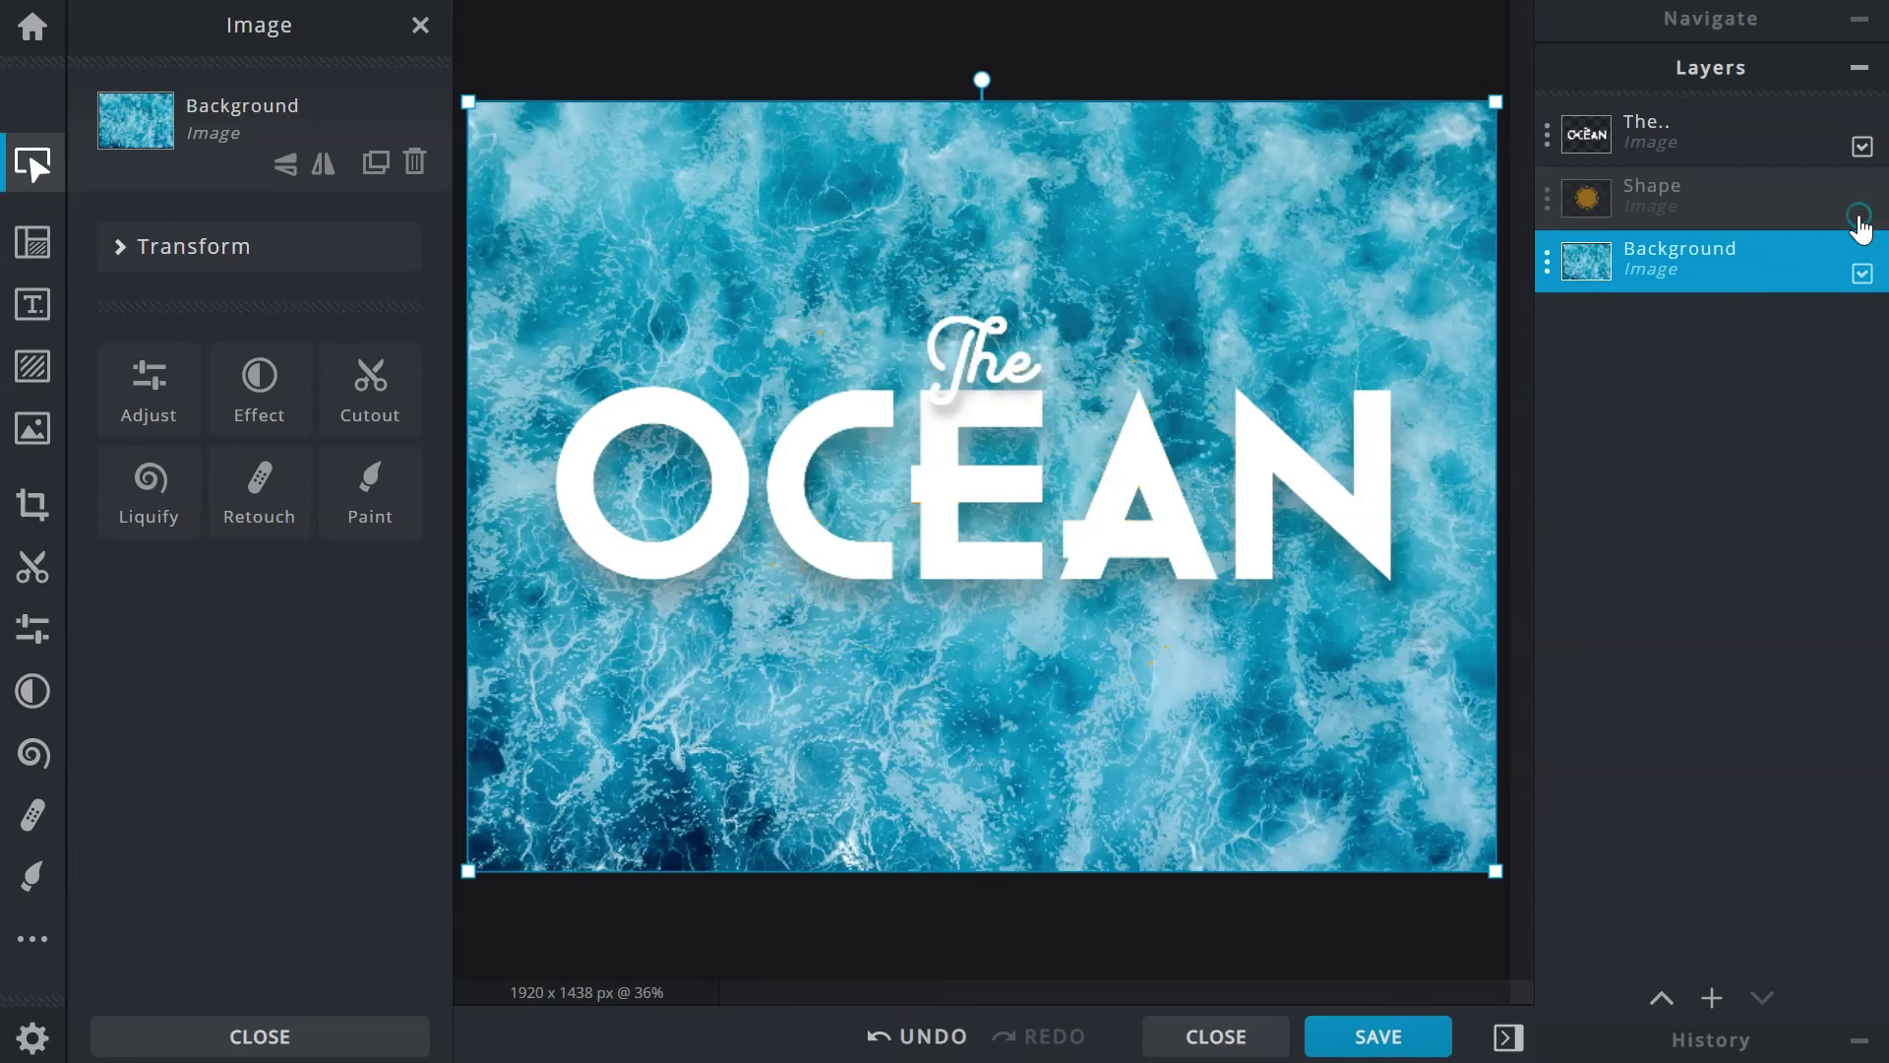
left_click(1541, 199)
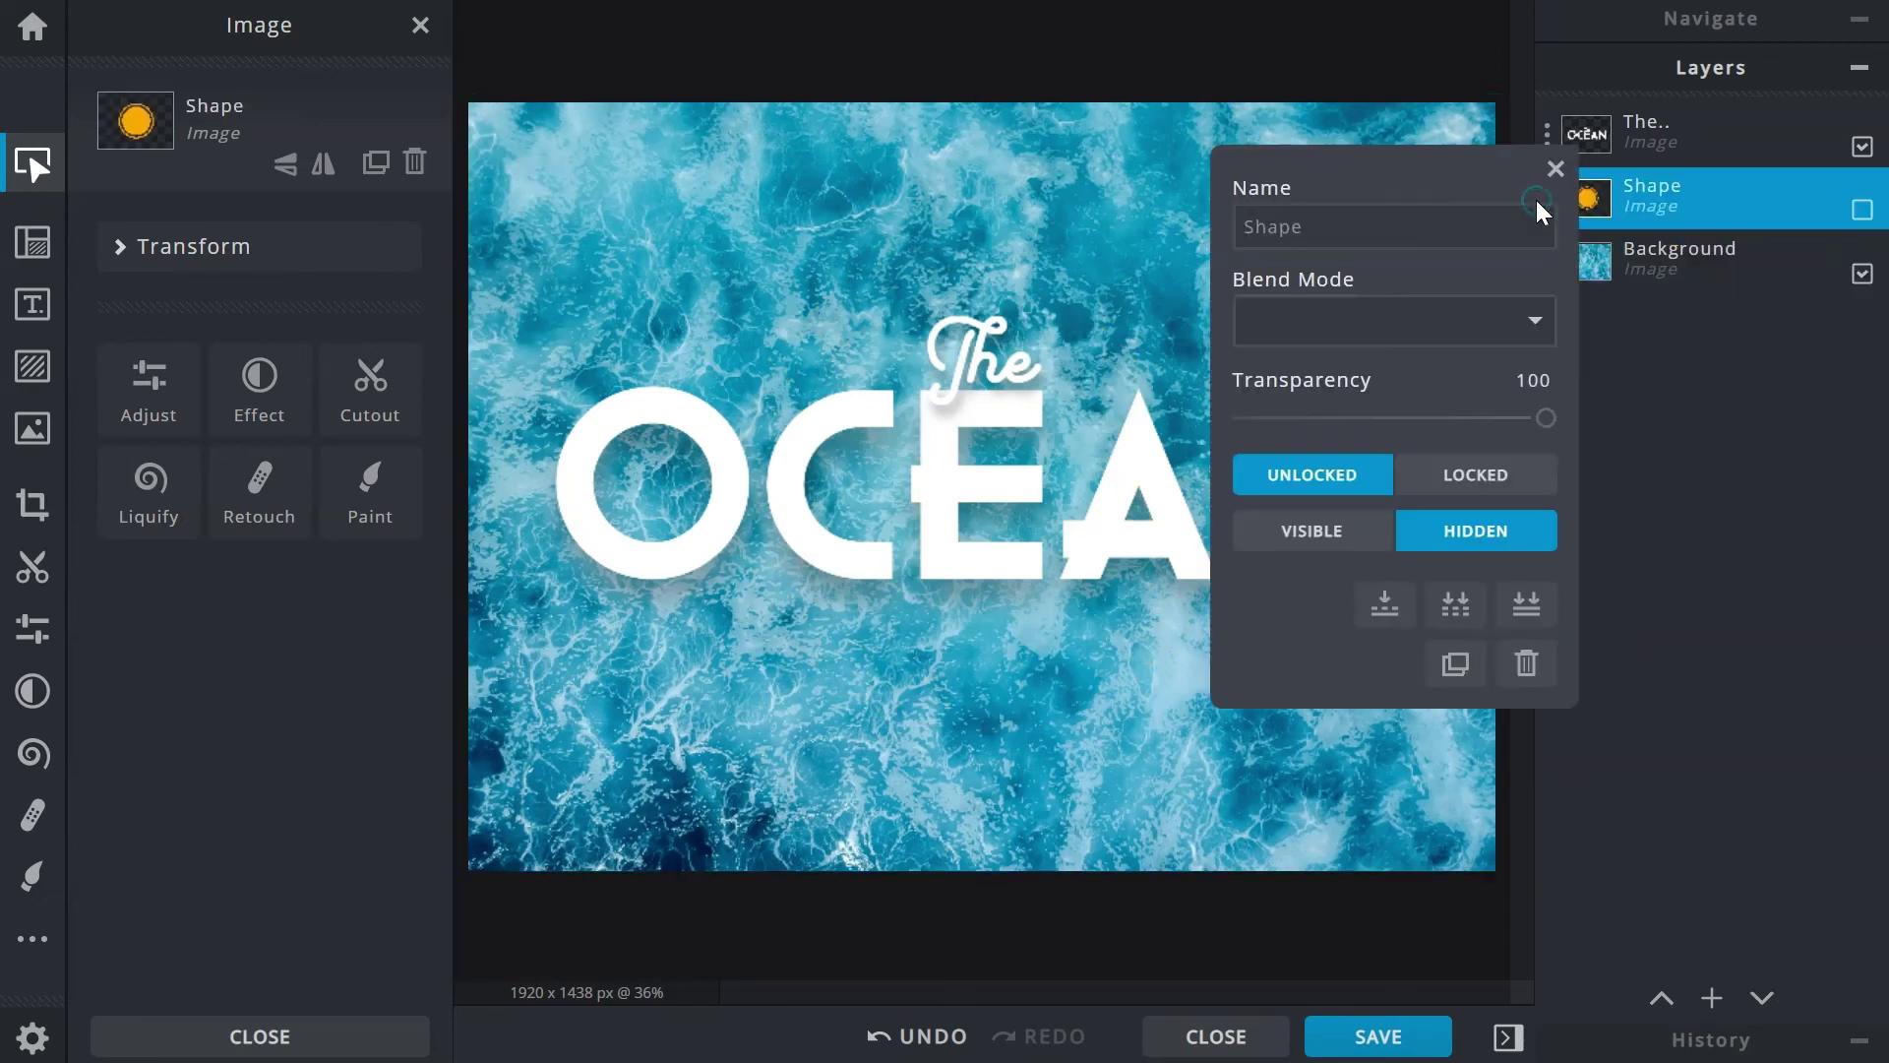
left_click(1455, 610)
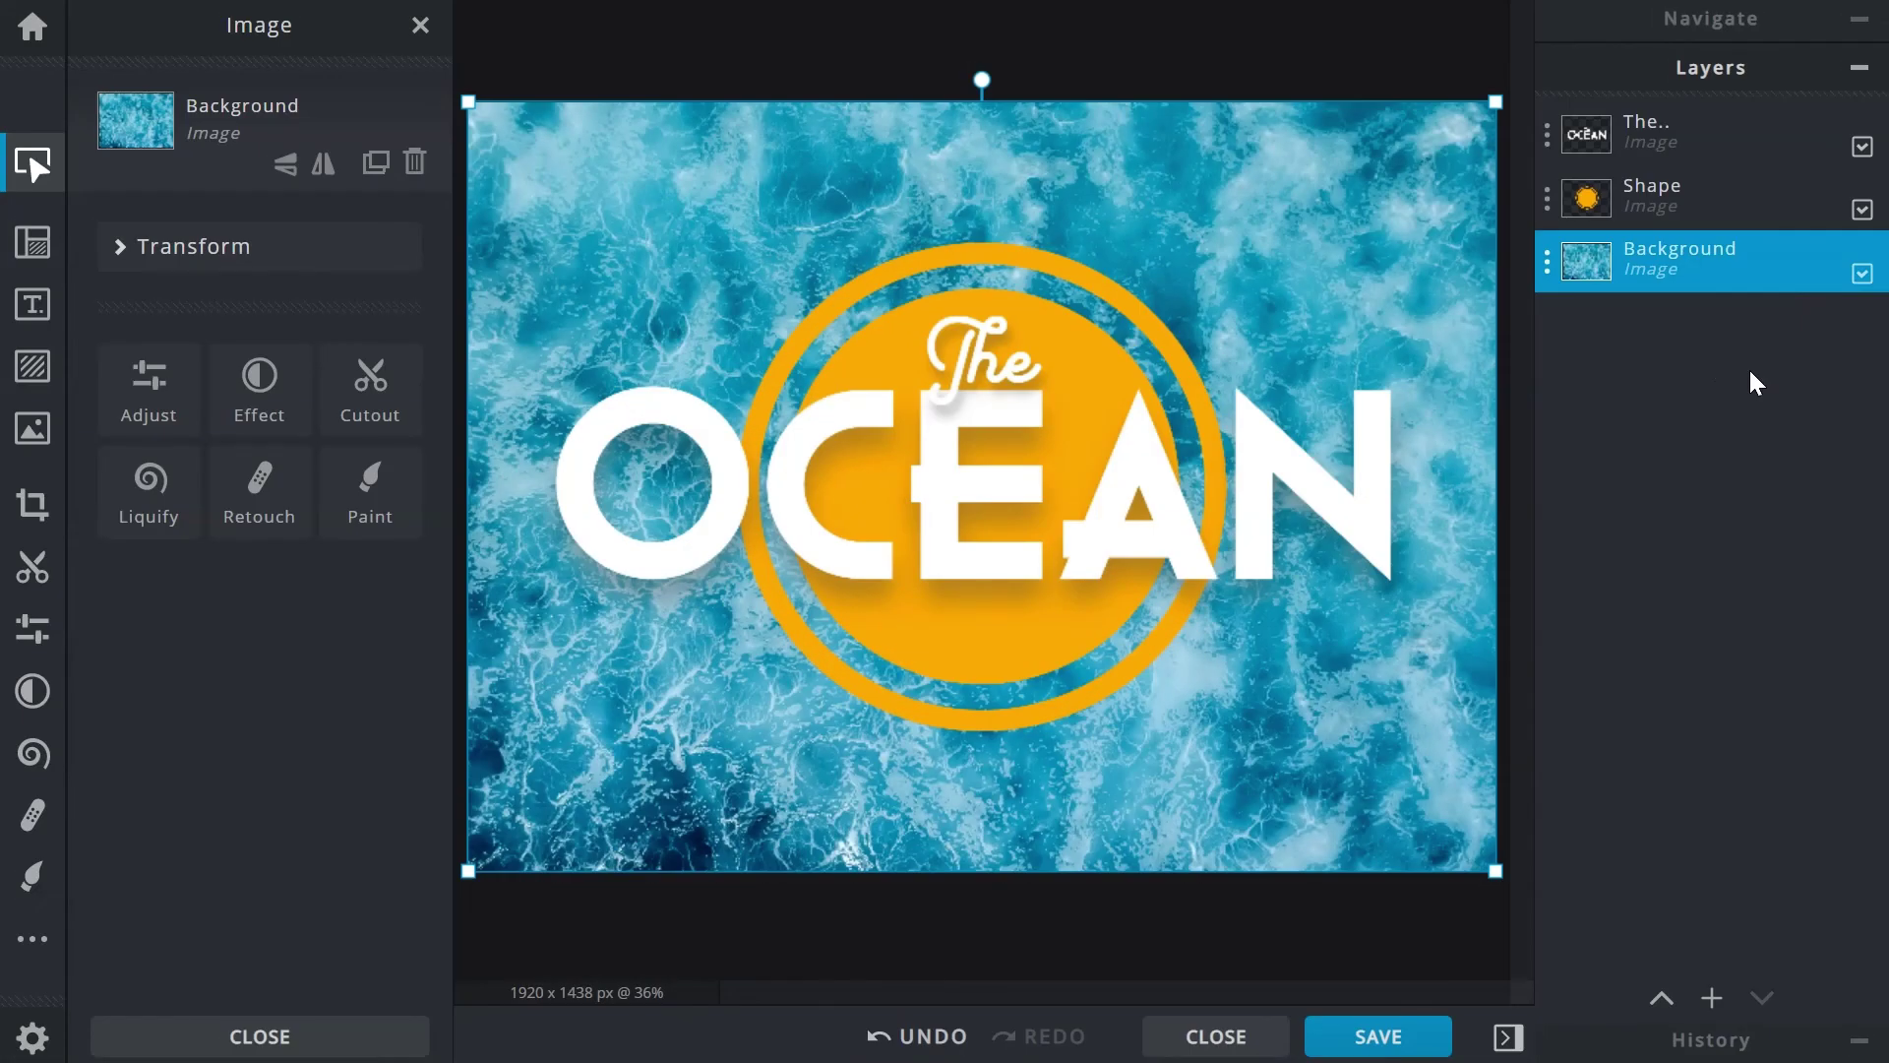
left_click(1547, 262)
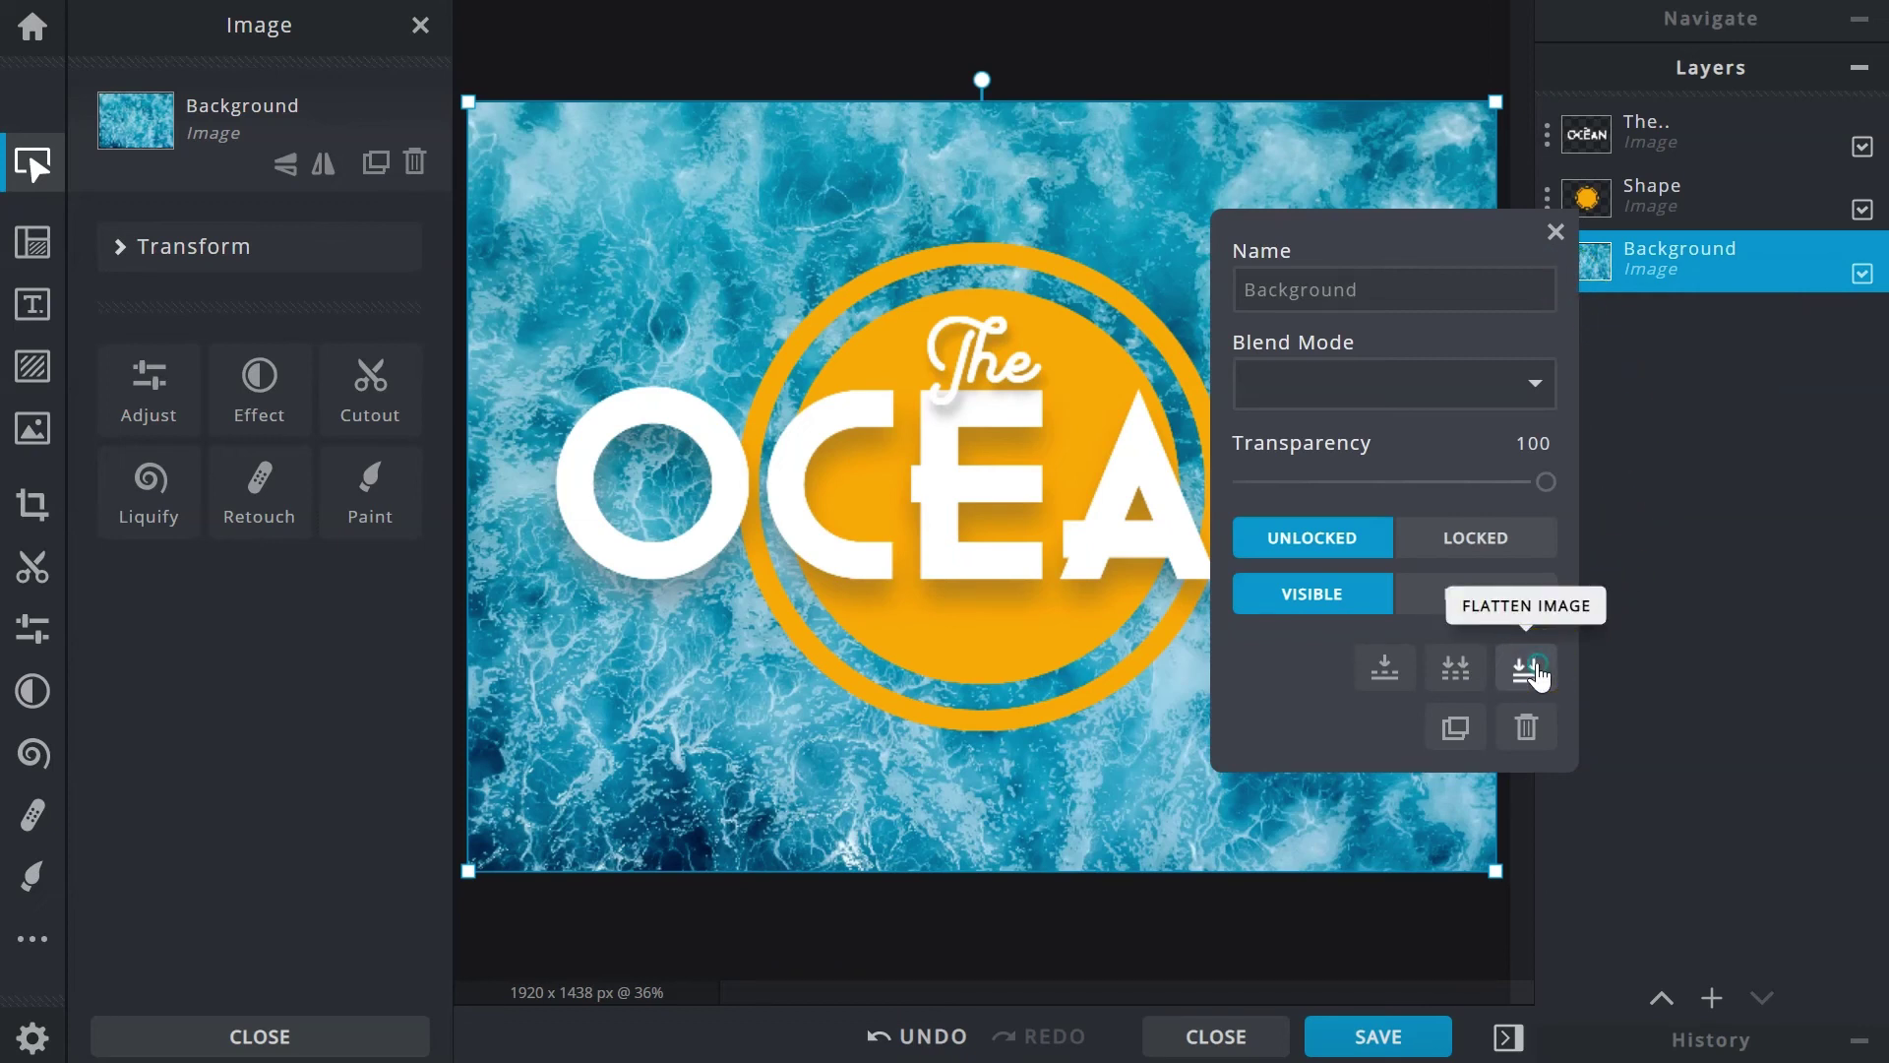
left_click(1533, 667)
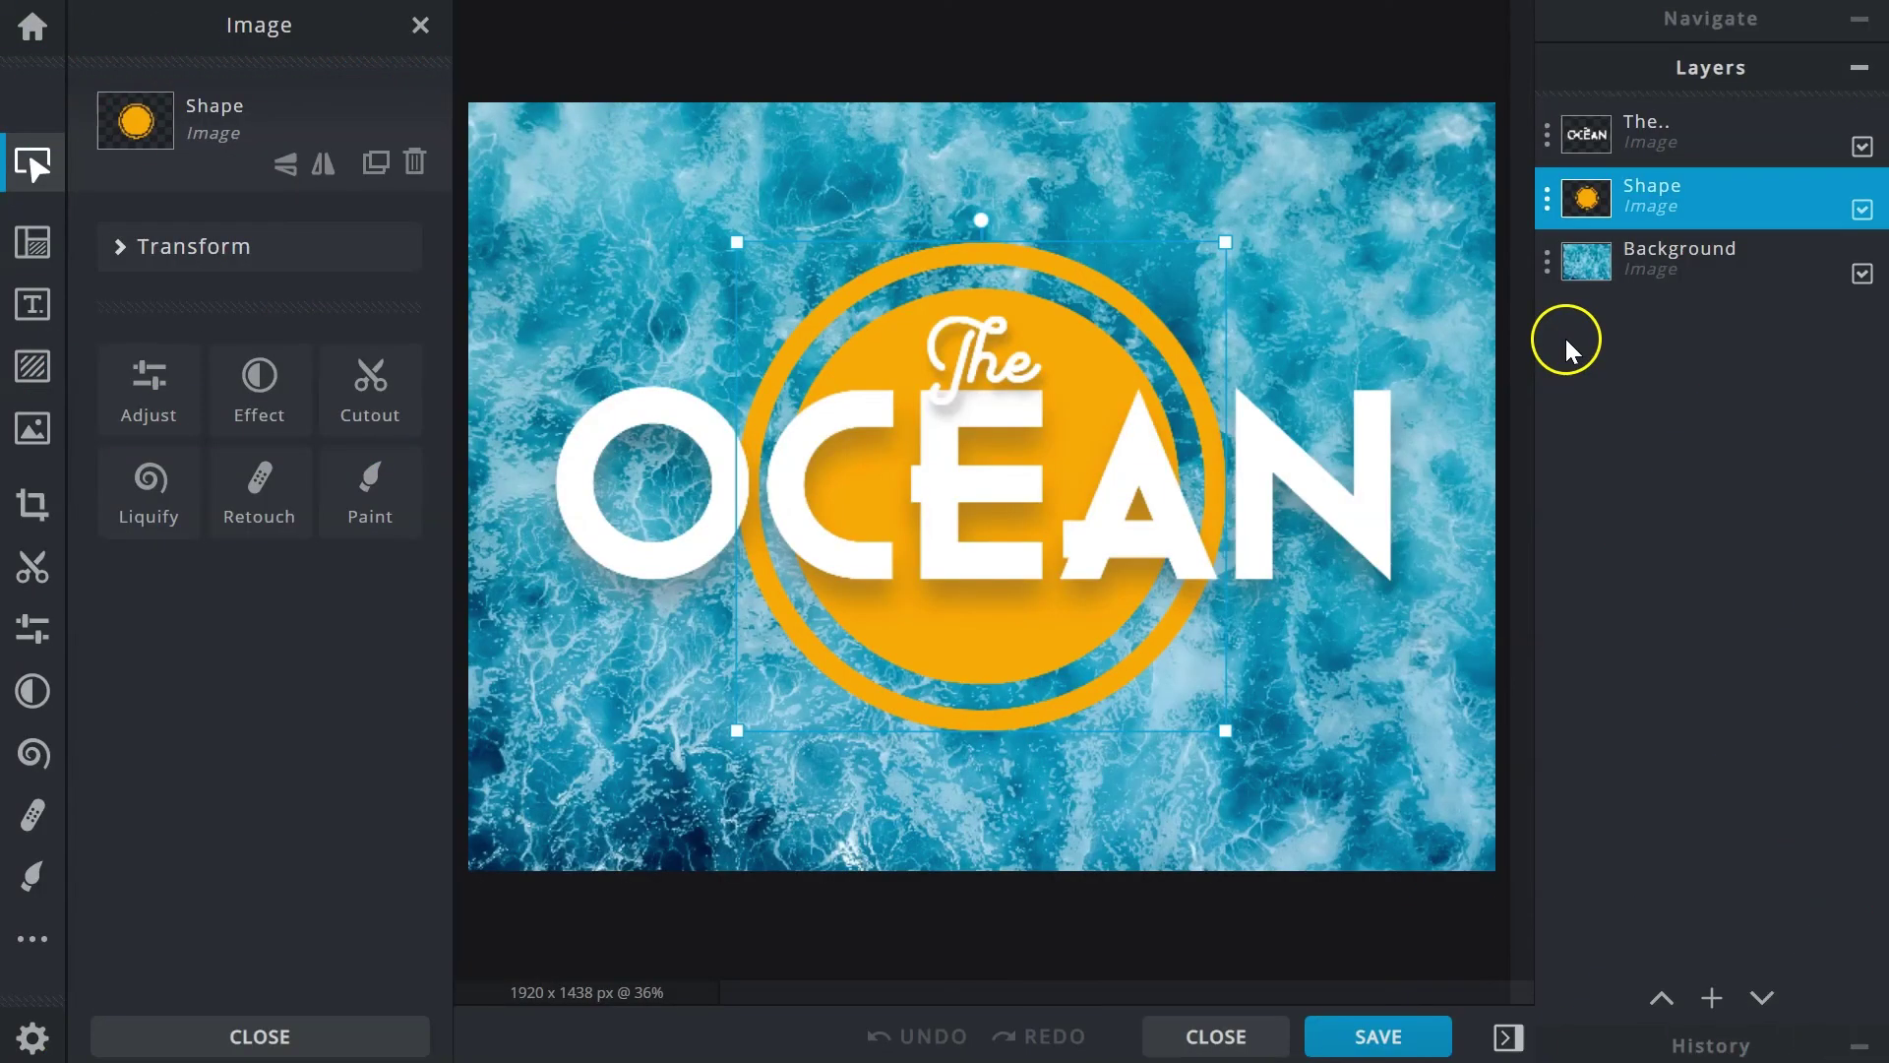
Duplicate the orange circle Shape layer into a Shape Copy layer above it
left_click(1548, 200)
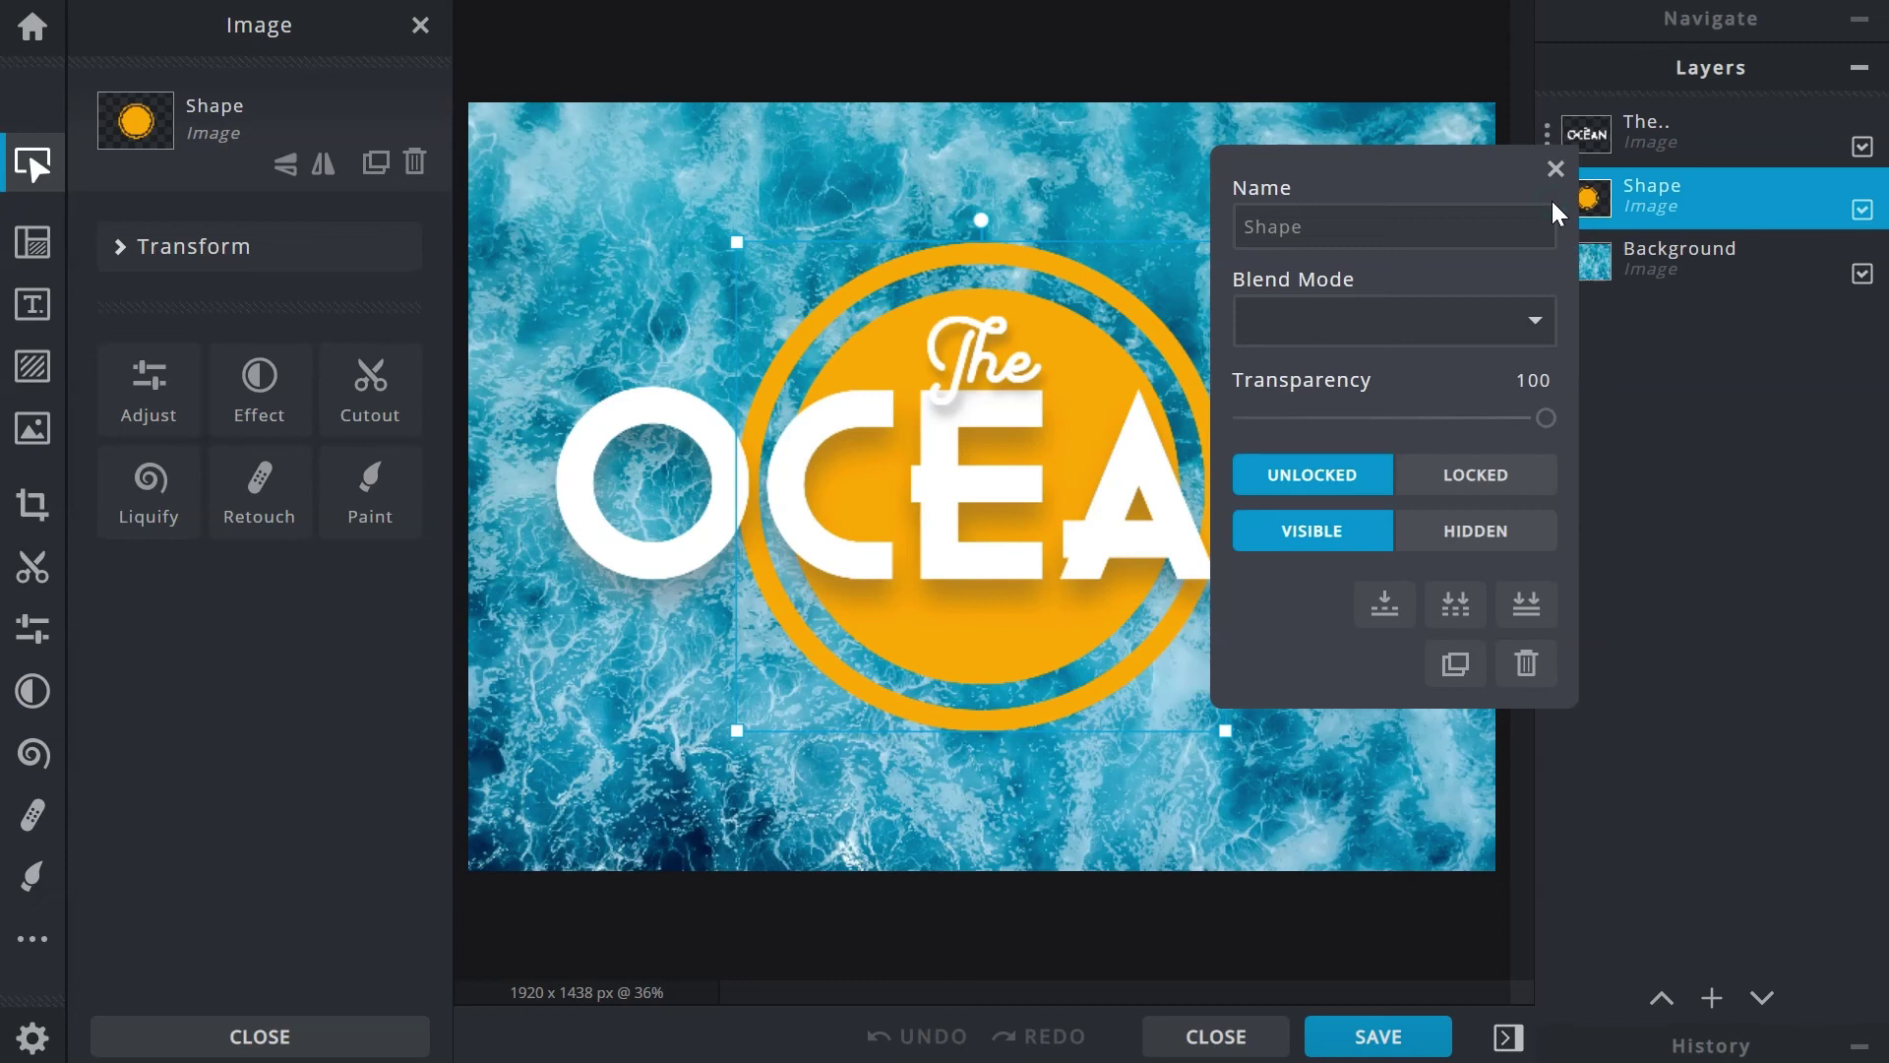
left_click(1457, 666)
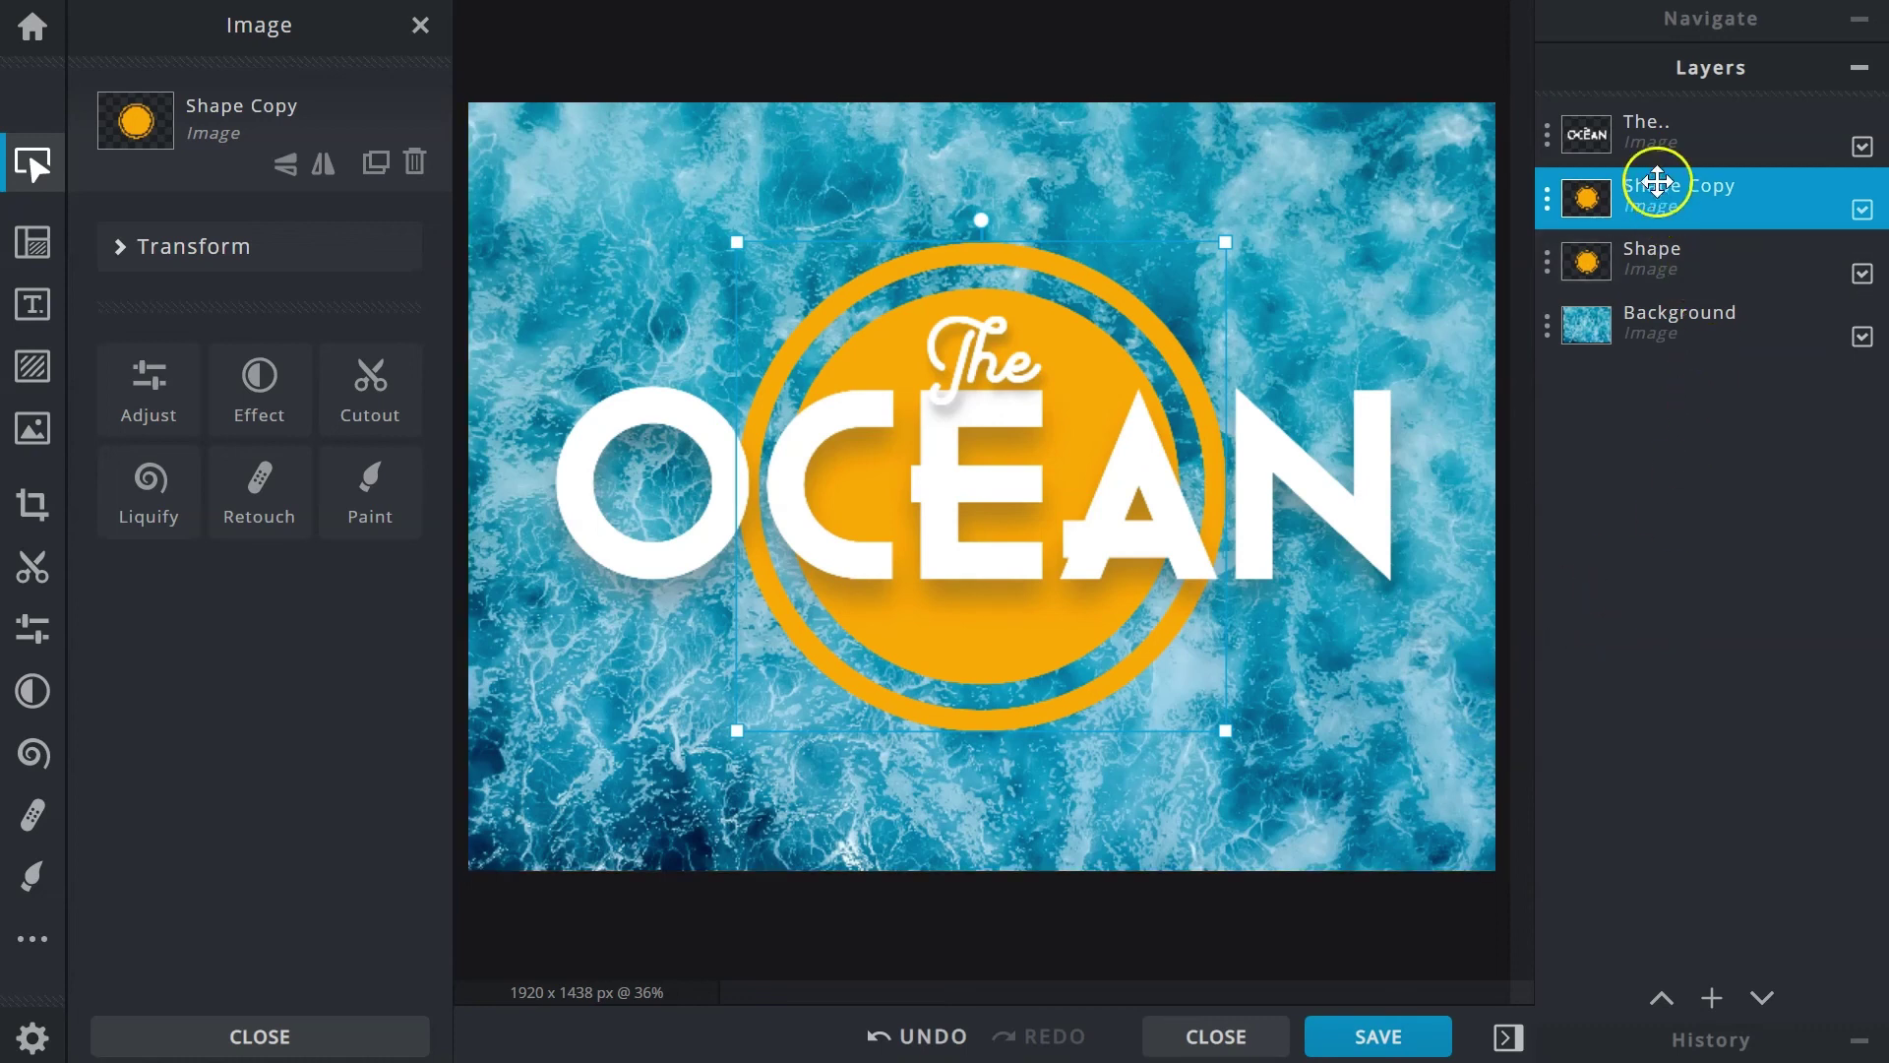
left_click(1655, 134)
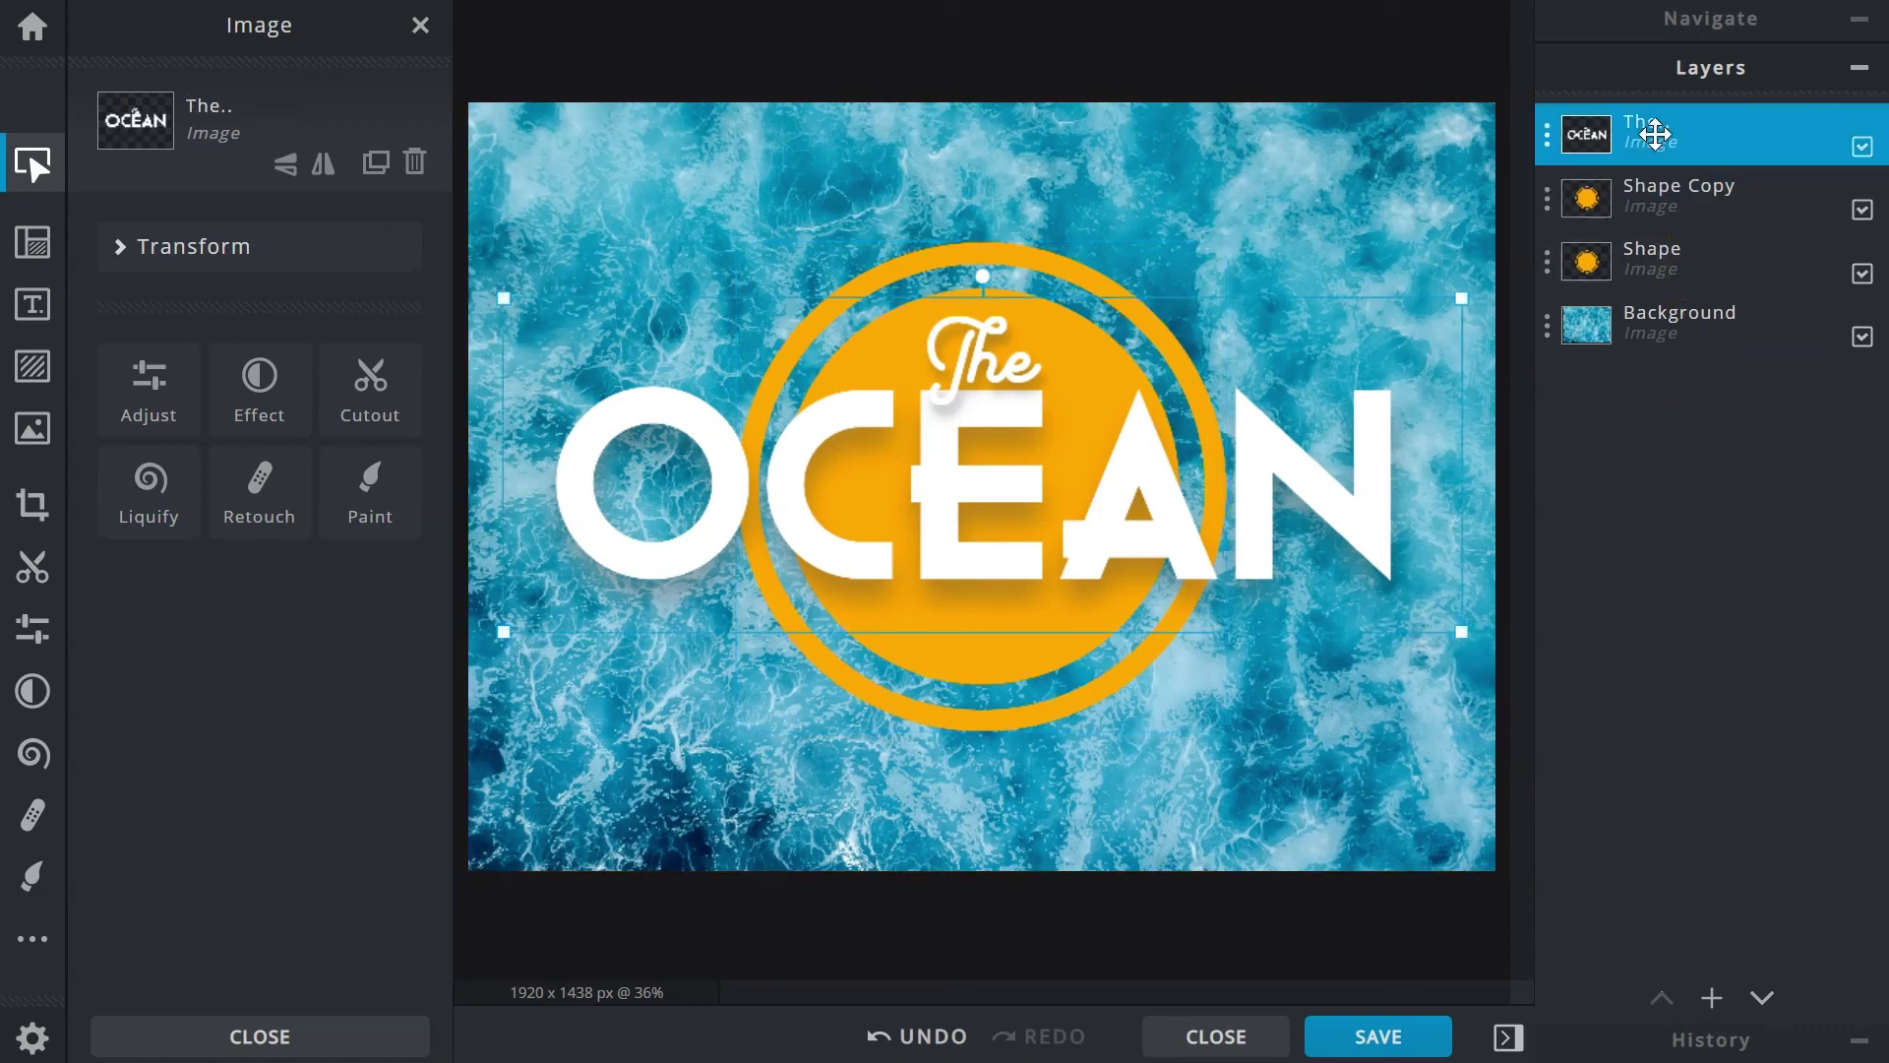
Copy and paste the OCEAN text layer twice and move the duplicate up on the canvas
key("ctrl+c")
key("ctrl+v")
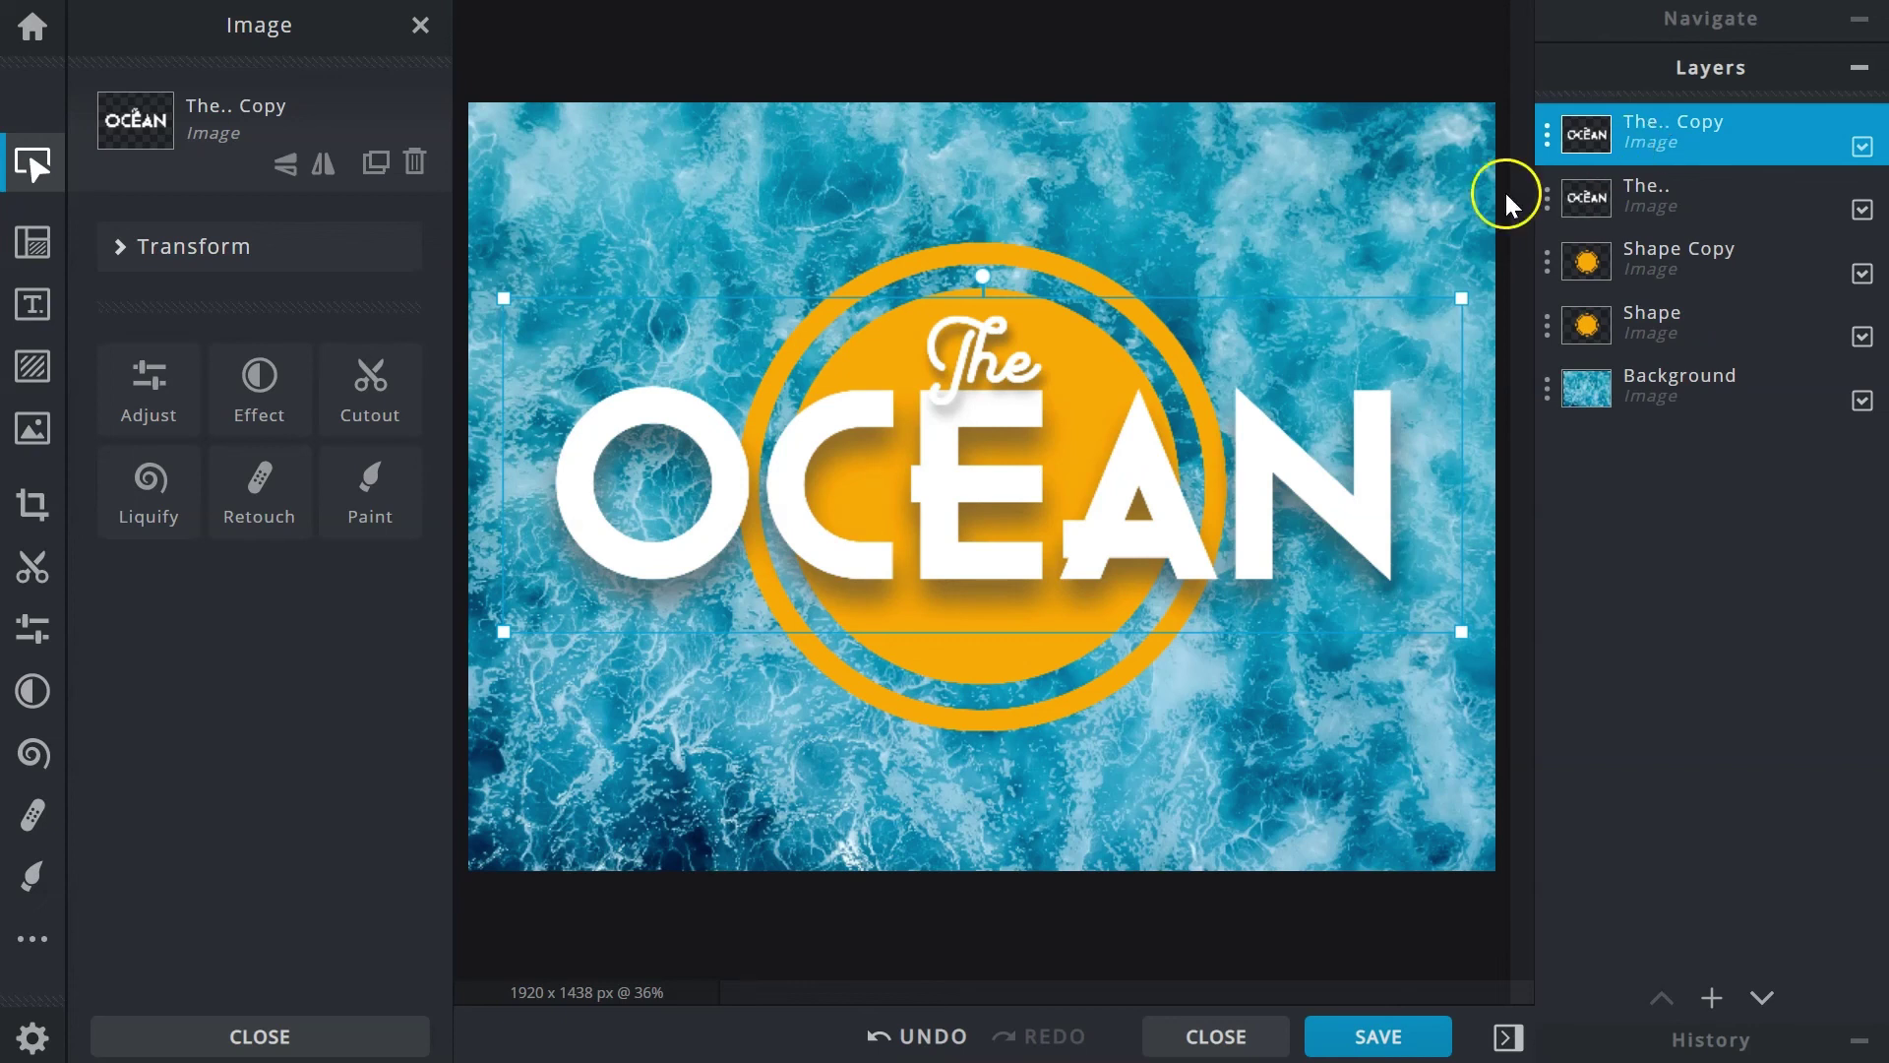
key("ctrl+j")
left_click_drag(1000, 511, 1034, 295)
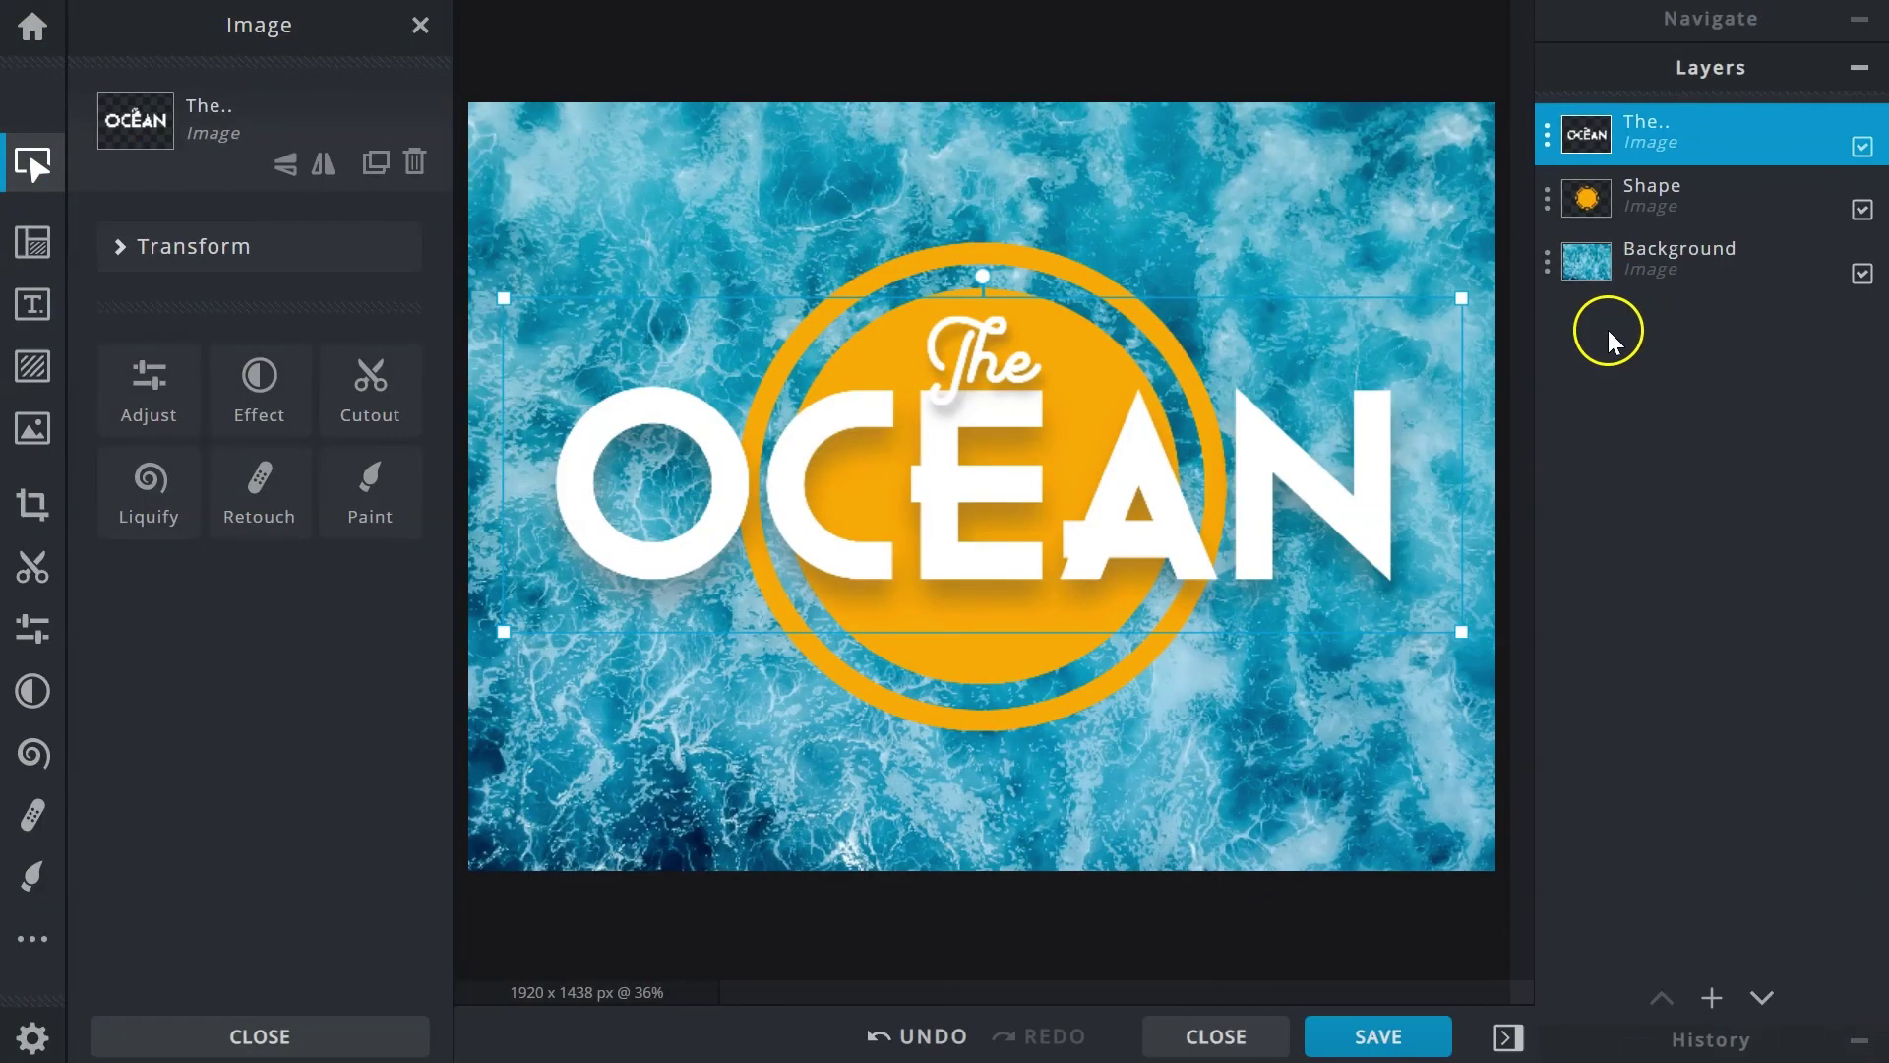
Delete the OCEAN text layer via its settings, then delete the Shape and Background layers
left_click(1565, 136)
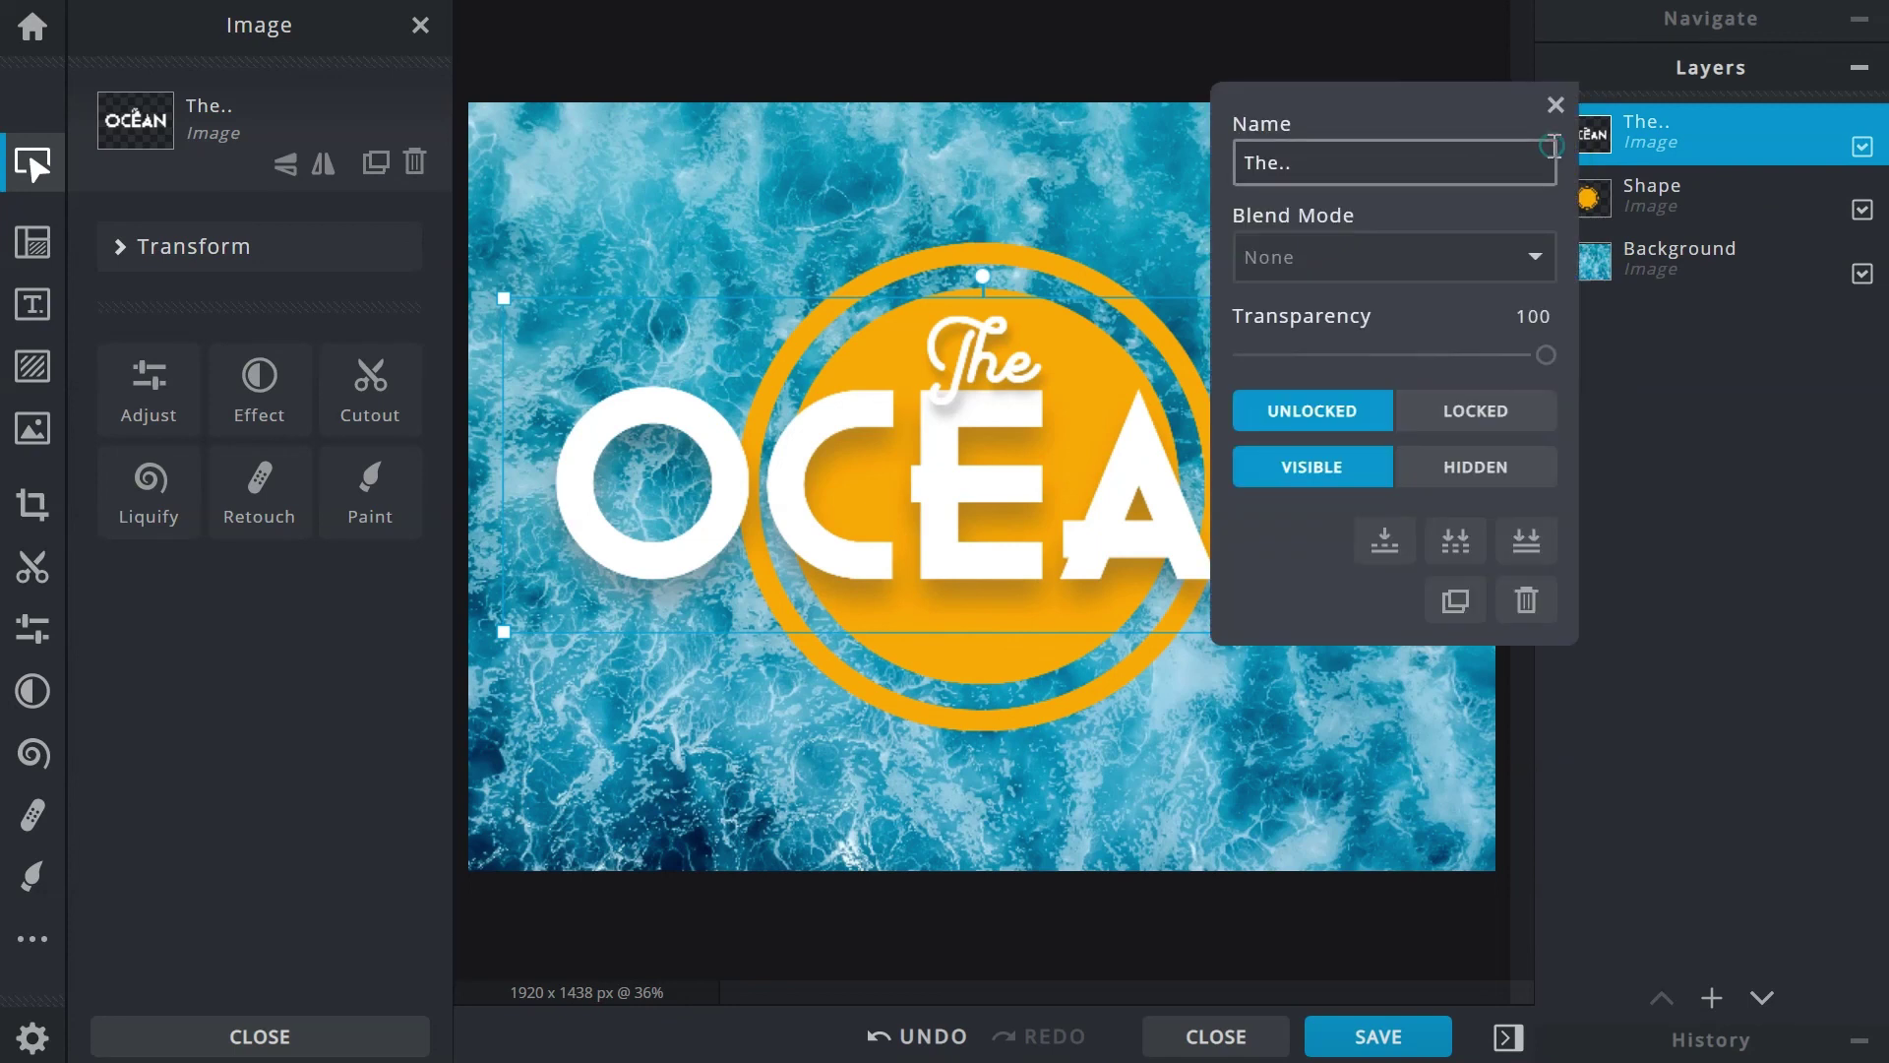
left_click(1527, 600)
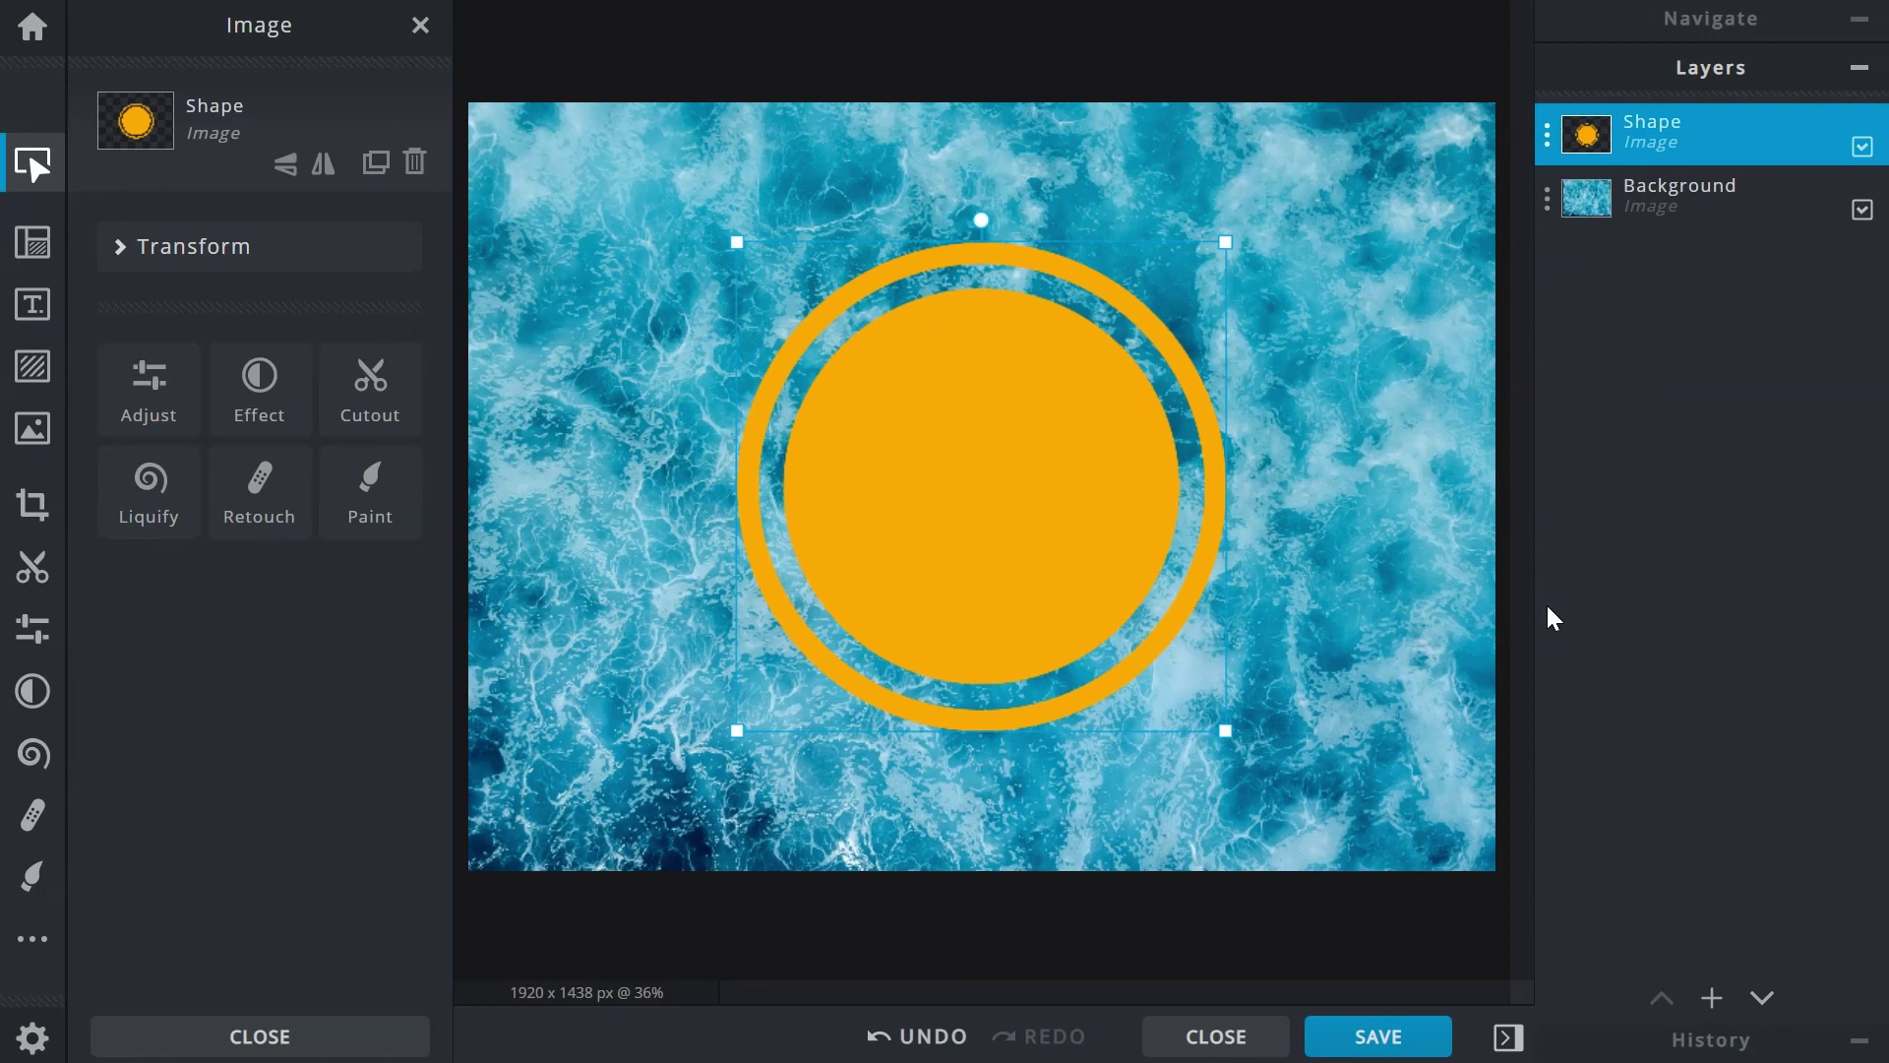
key("Delete")
key("Delete")
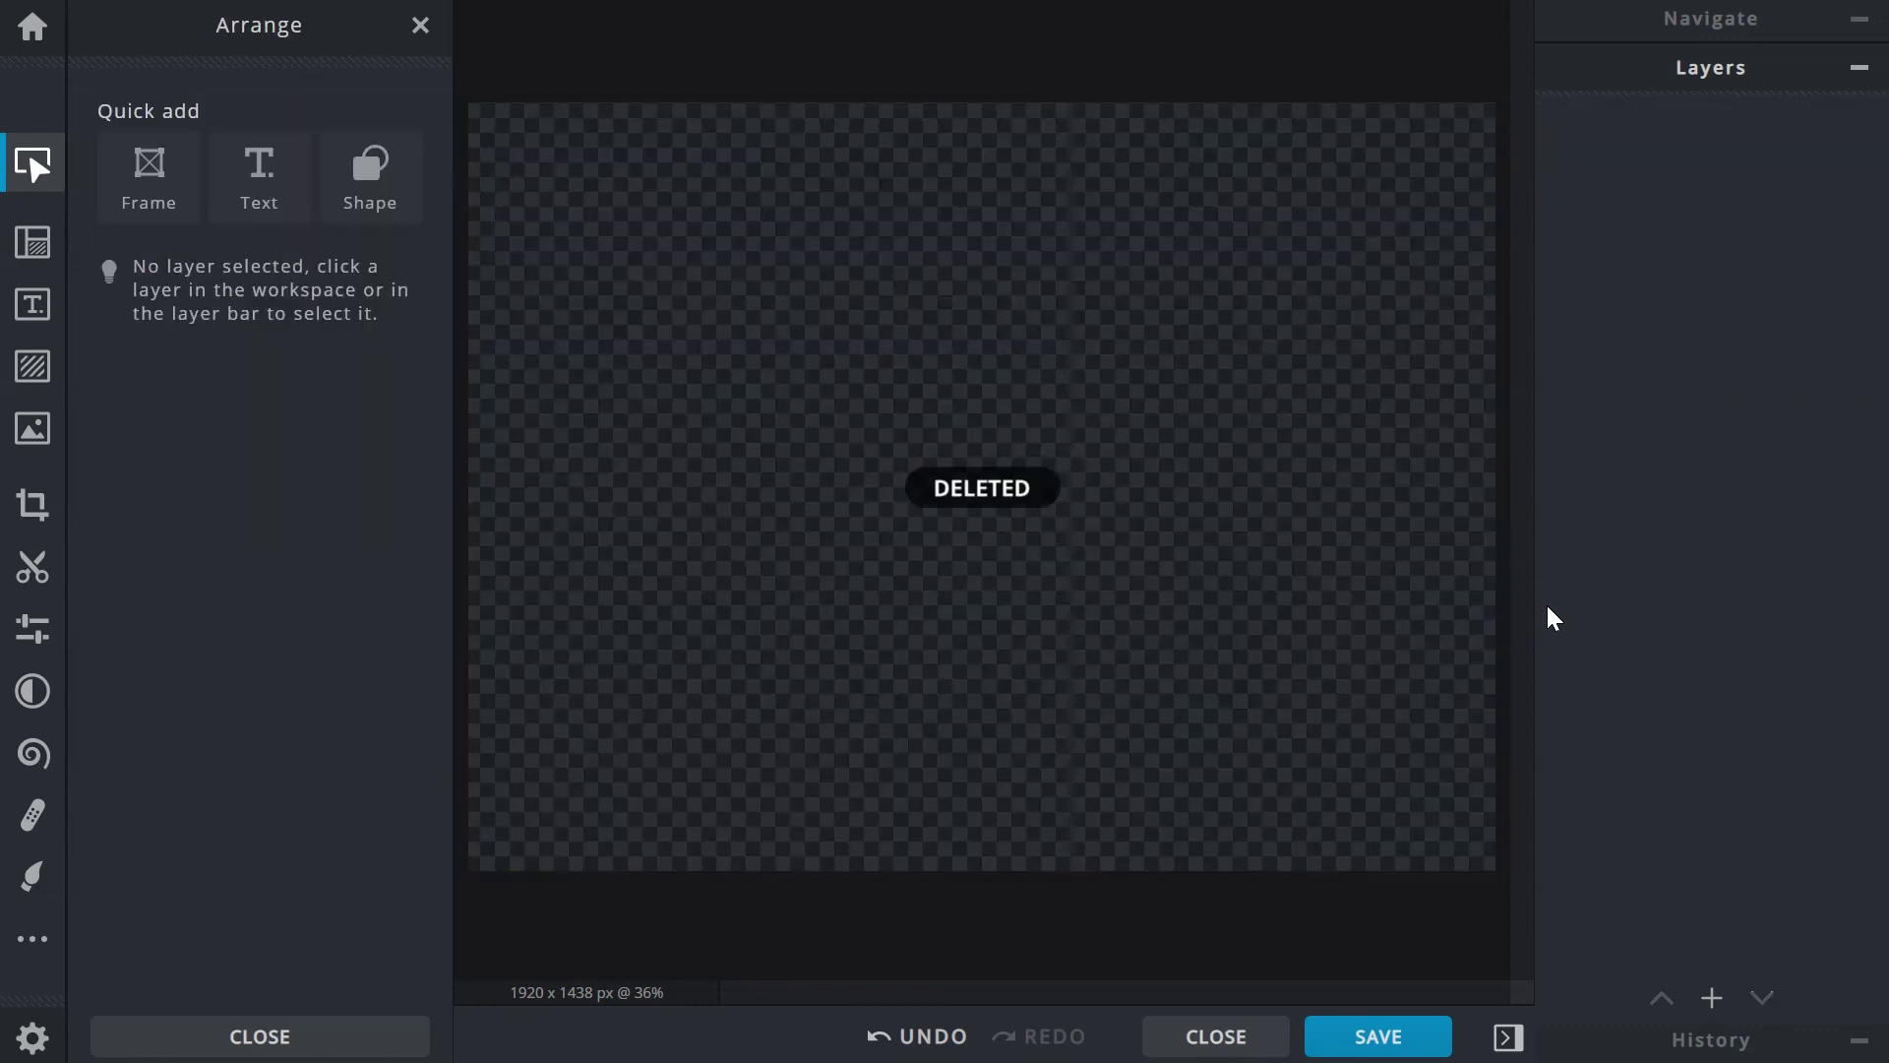